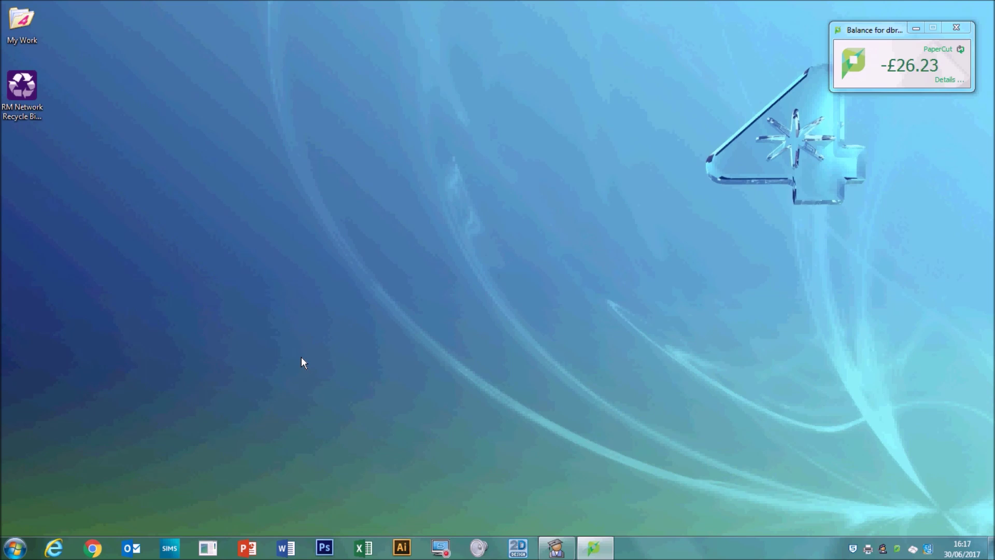
Launch SOLIDWORKS 2016 x64 Edition from All Programs > Departmental Student Software > Design Technology.
left_click(14, 549)
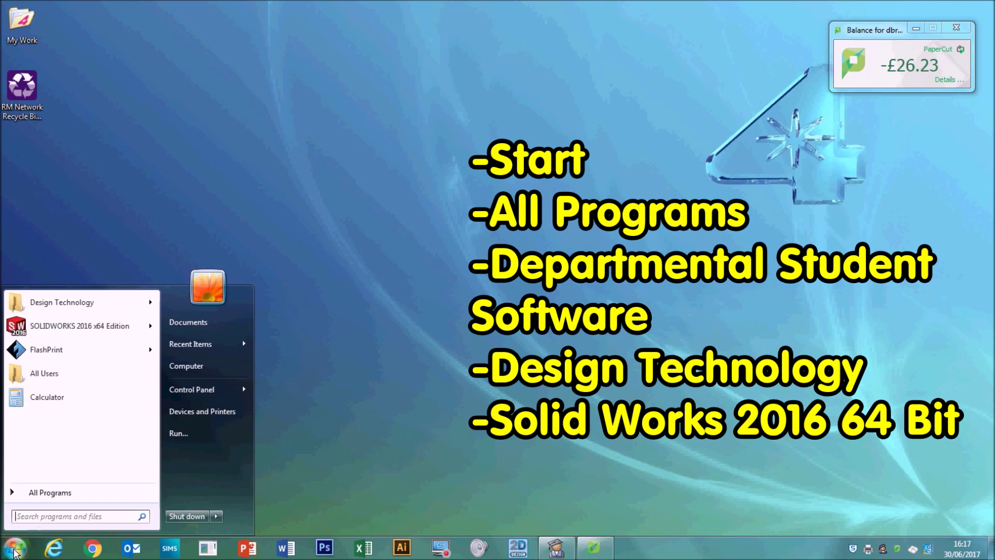
left_click(74, 495)
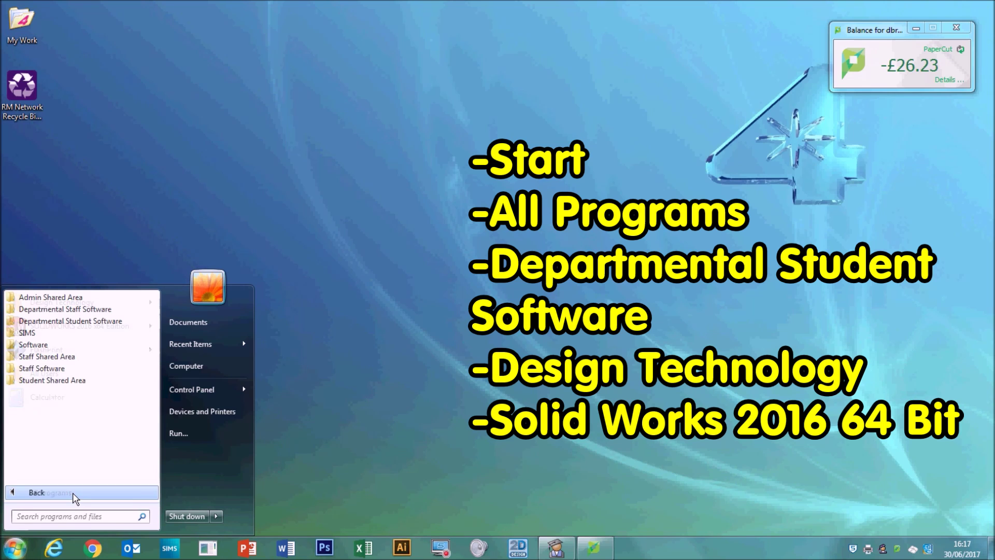
left_click(89, 322)
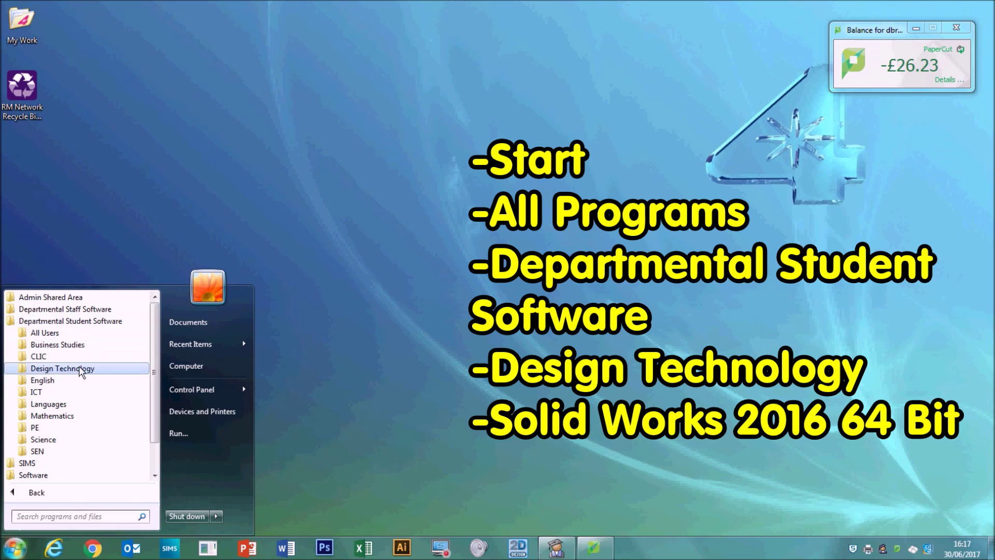
left_click(55, 369)
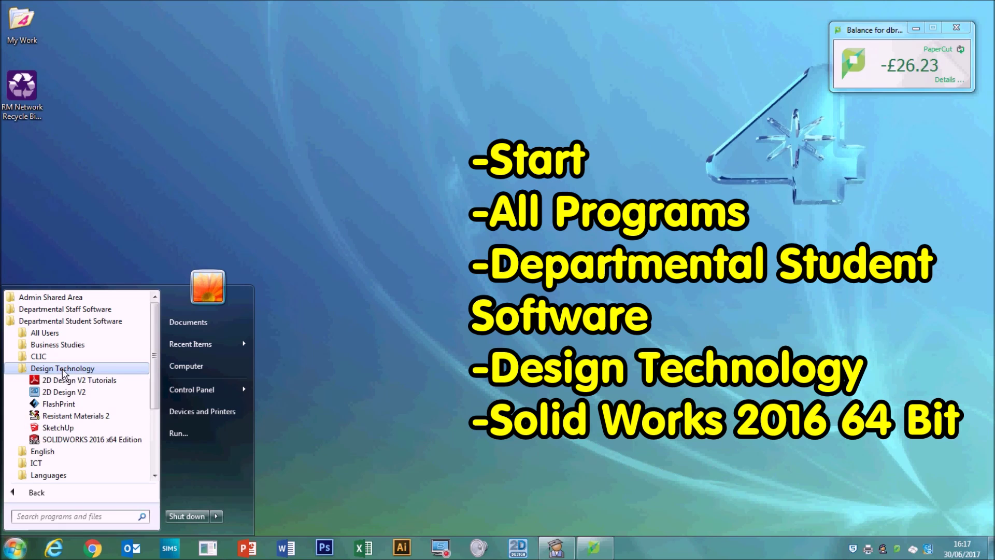
left_click(93, 440)
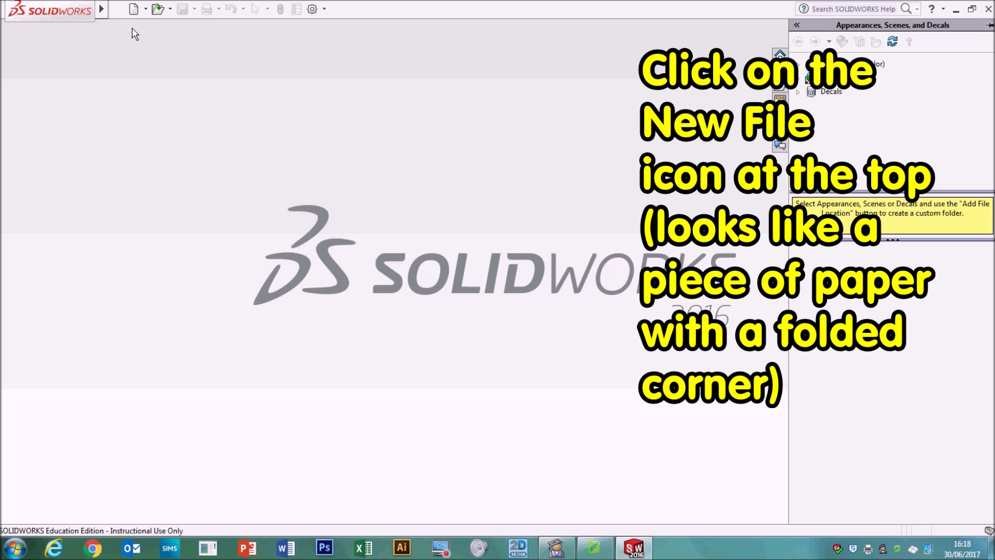
Start a new document from the New File icon on the top toolbar.
left_click(134, 9)
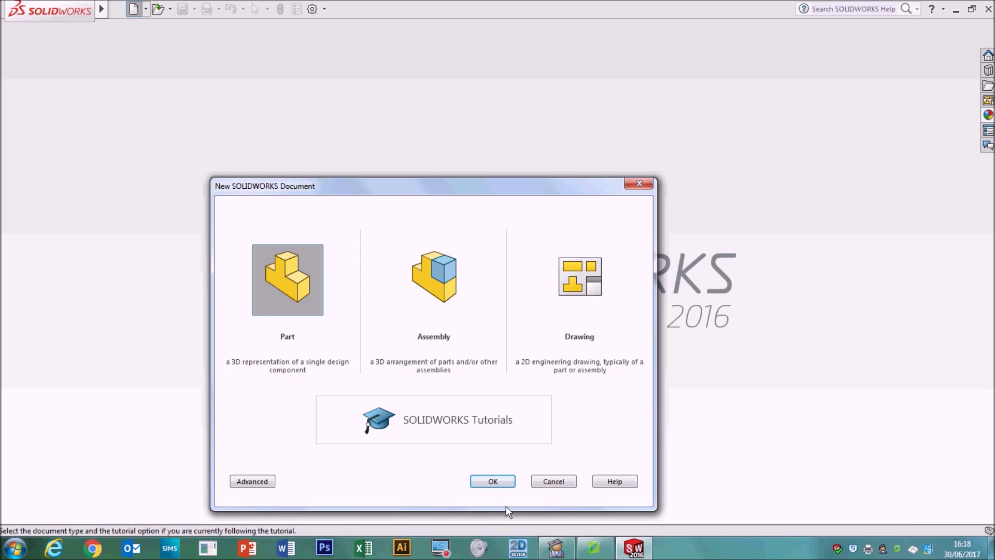
Create a new Part document and begin Sketch1 on the Top Plane.
left_click(492, 480)
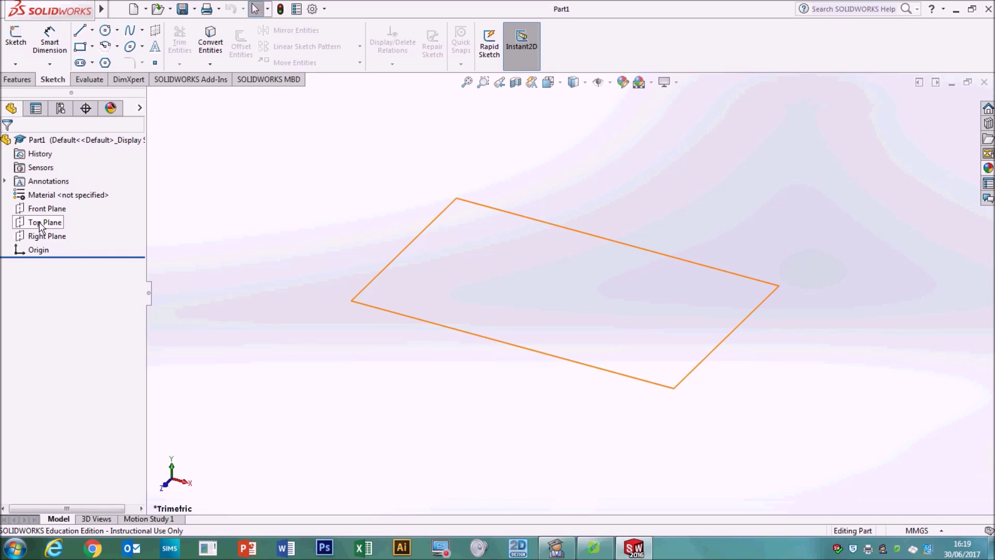
left_click(41, 222)
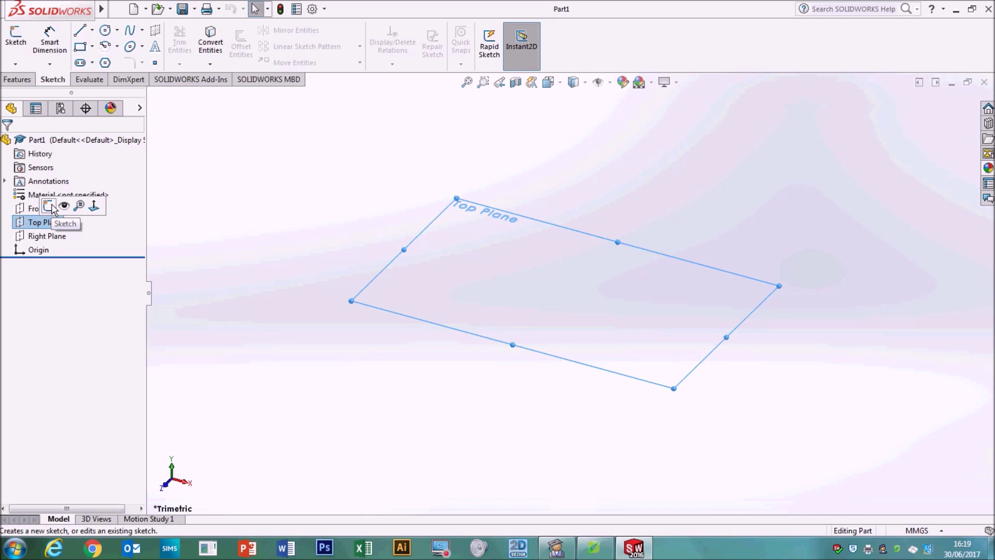
left_click(52, 208)
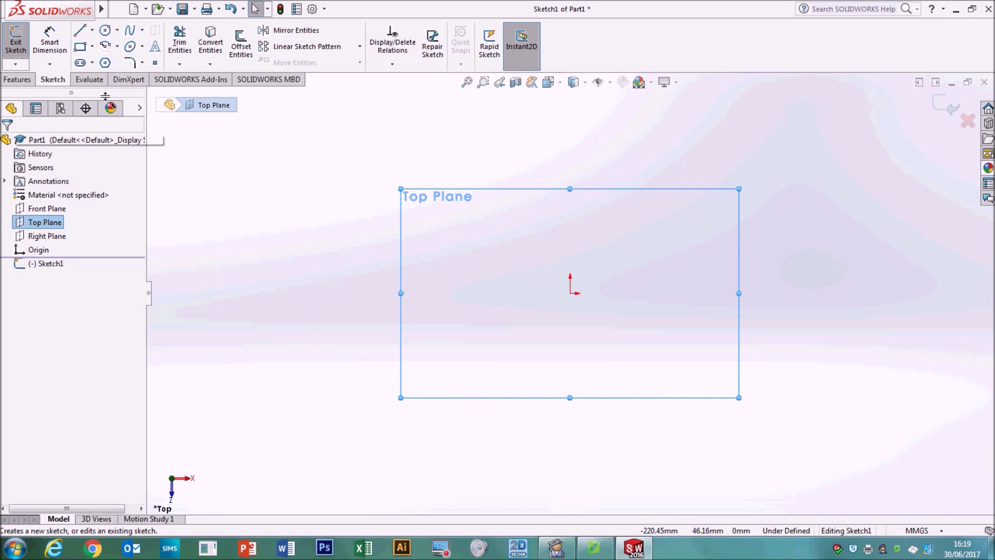
left_click(93, 47)
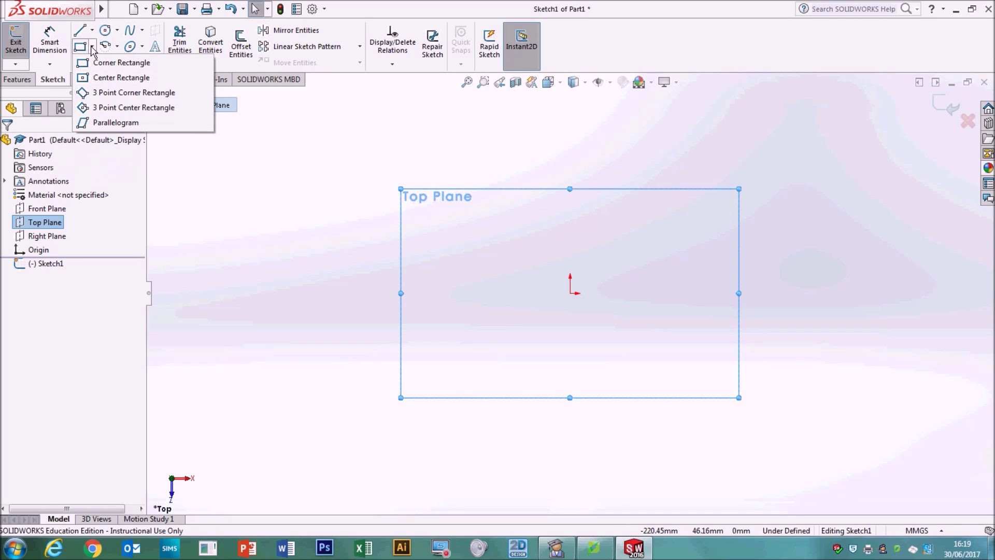
Draw a corner rectangle from the sketch origin to an opposite corner.
left_click(126, 63)
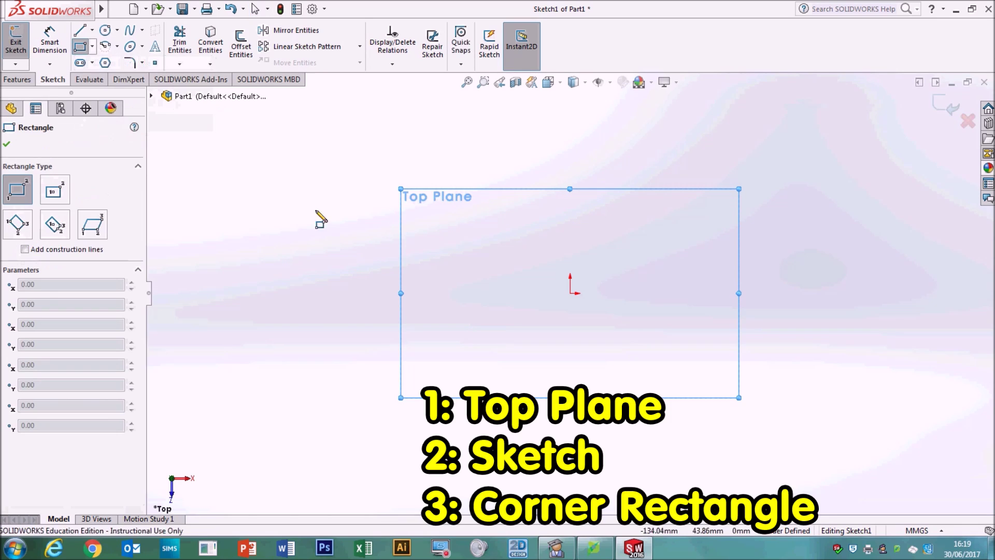
left_click(570, 293)
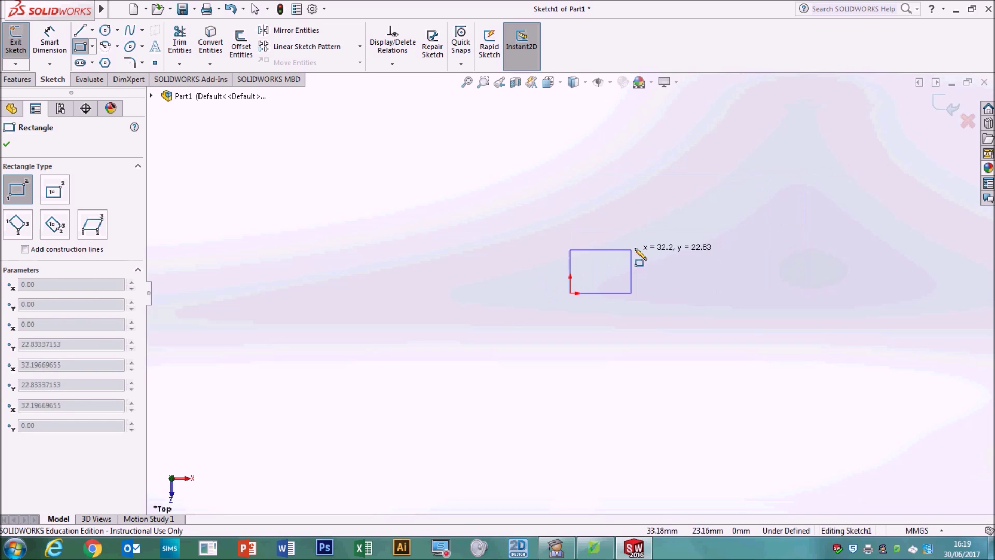
left_click(798, 164)
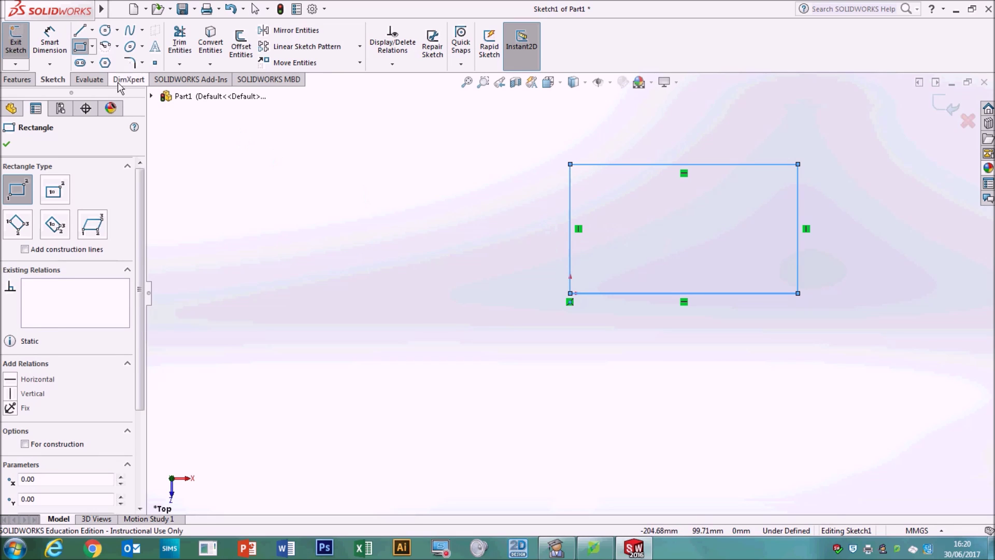
left_click(44, 47)
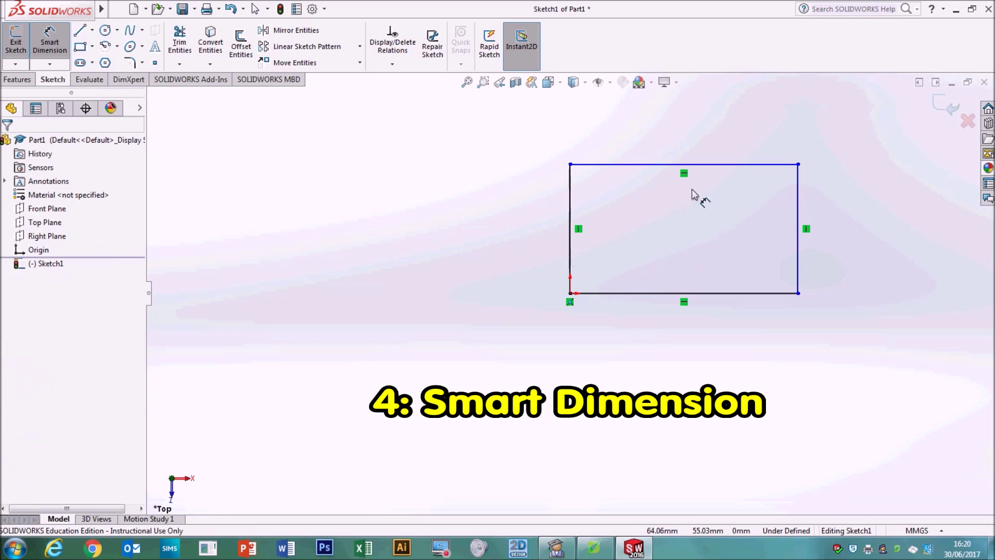
Dimension the rectangle's top edge 120 mm and its left edge 50 mm.
left_click(709, 166)
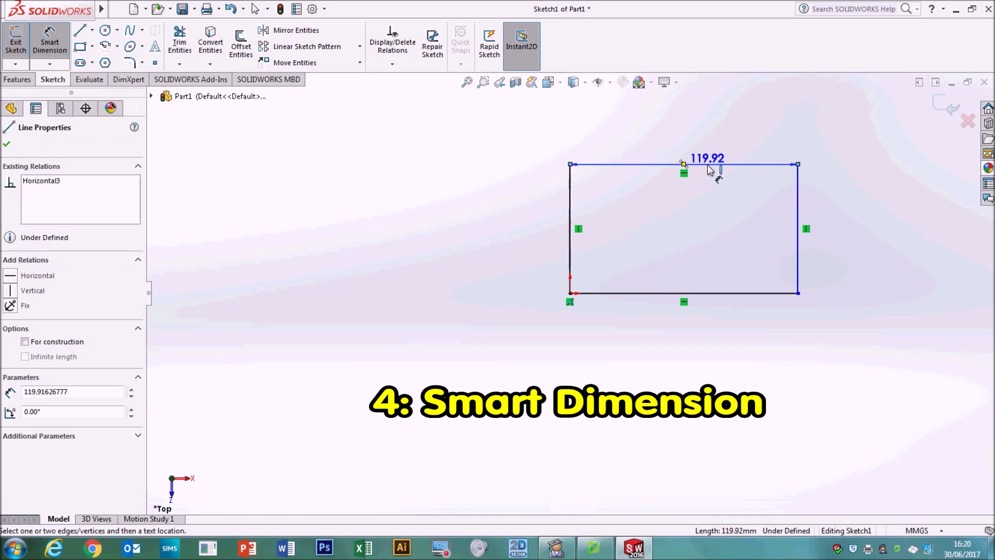
left_click(692, 134)
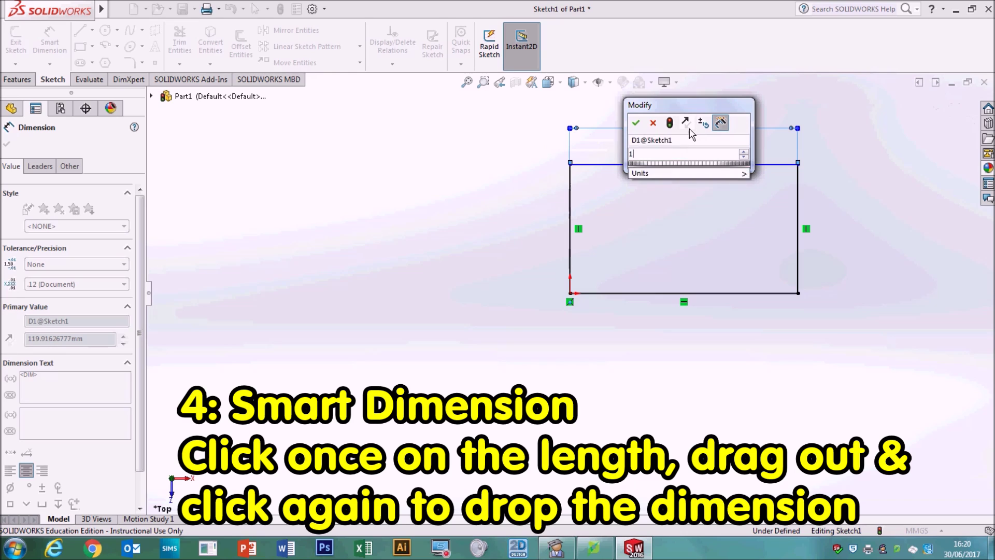
type("120")
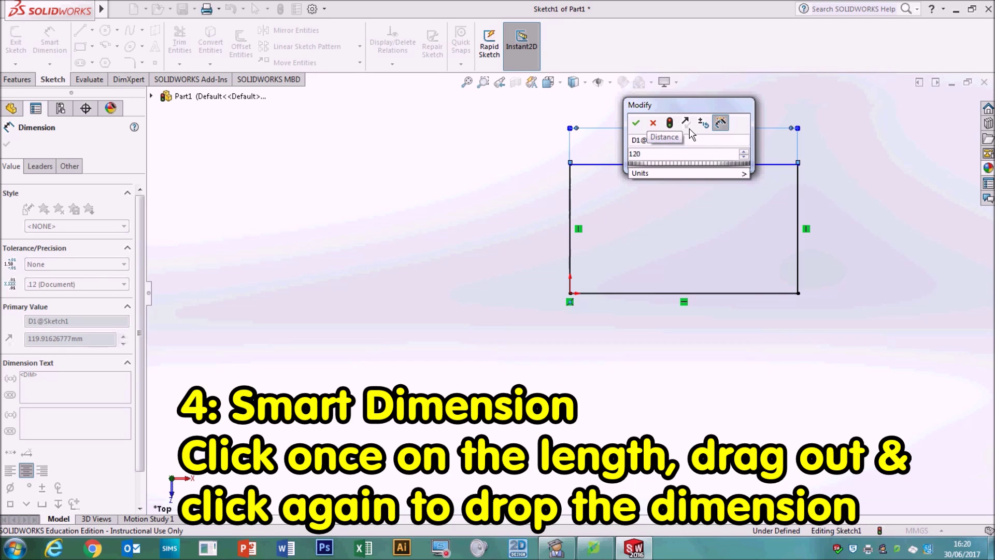
key("Return")
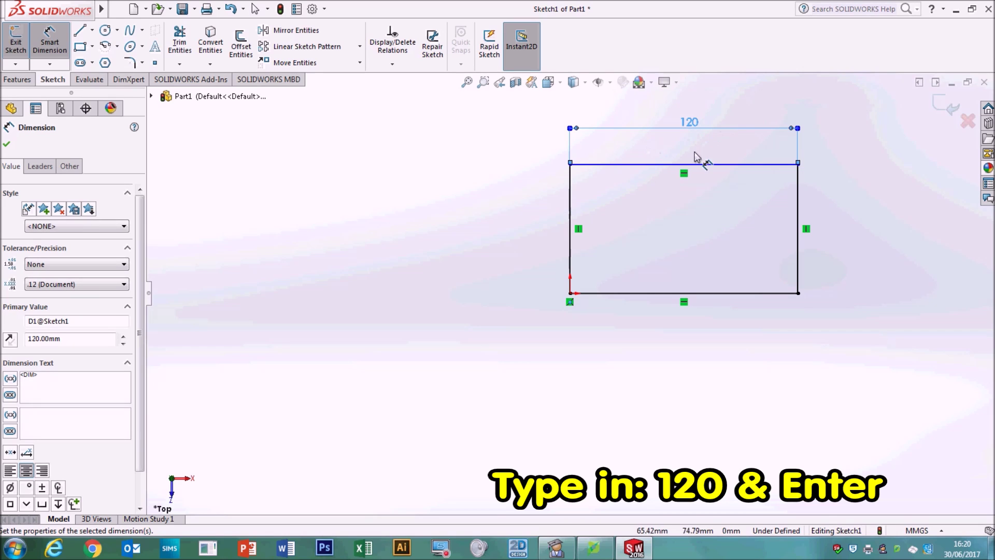
left_click(571, 229)
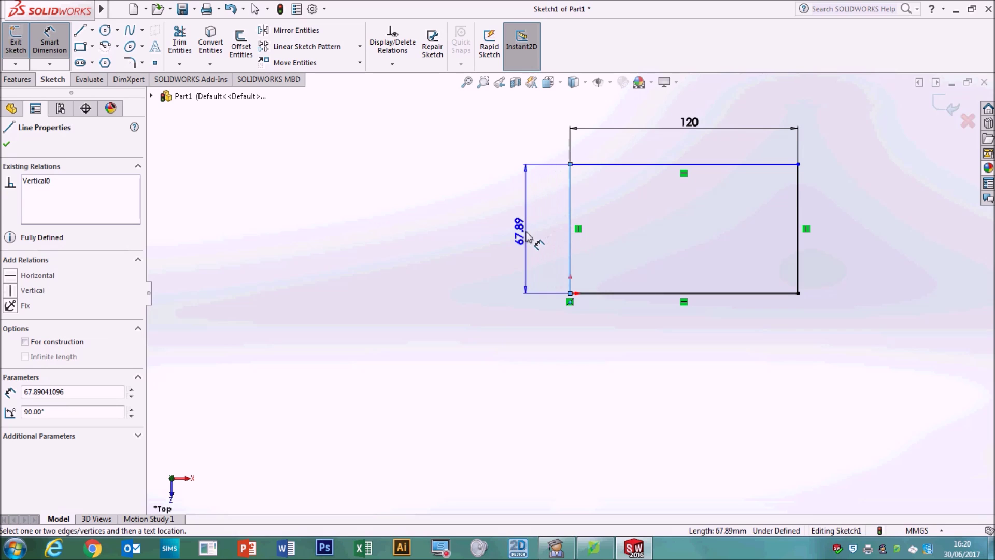
left_click(521, 228)
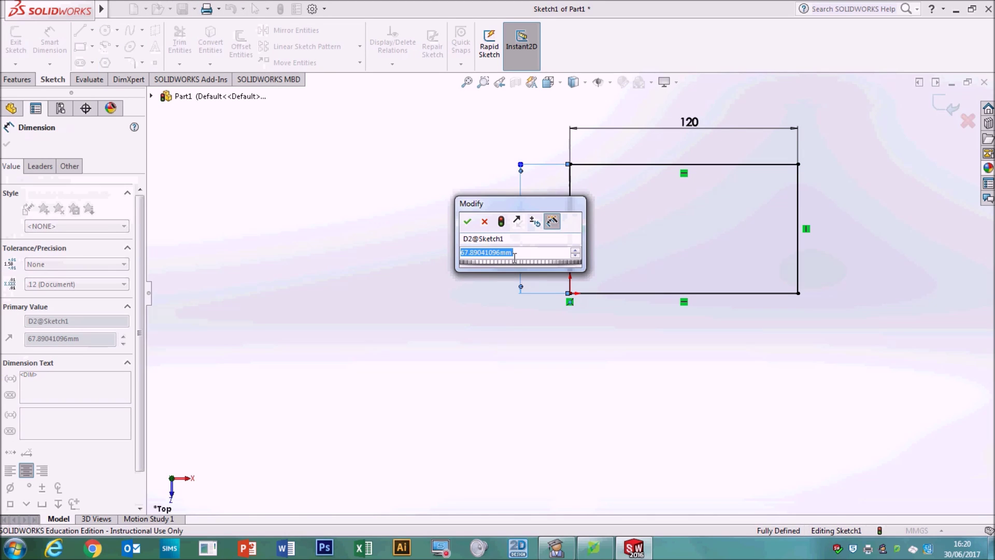
type("50")
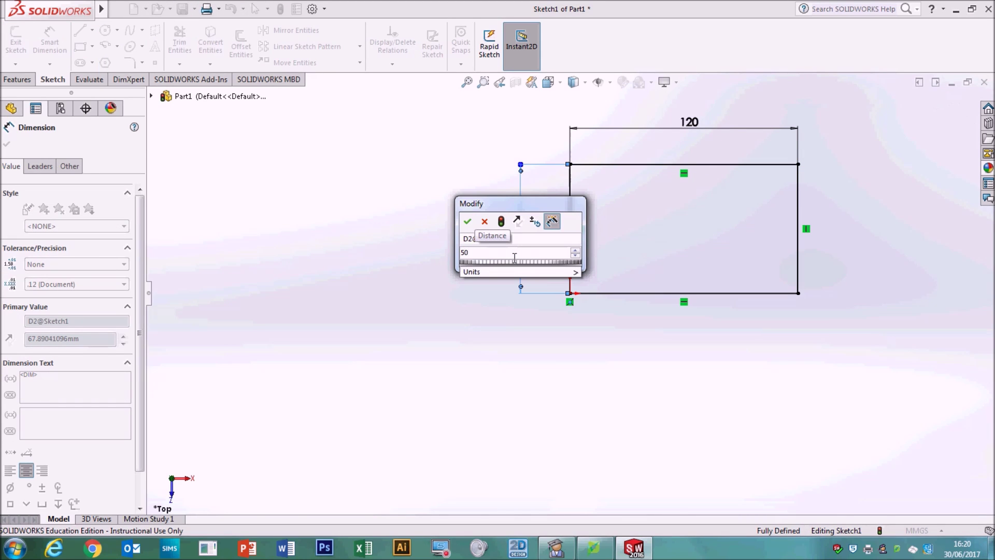
key("Return")
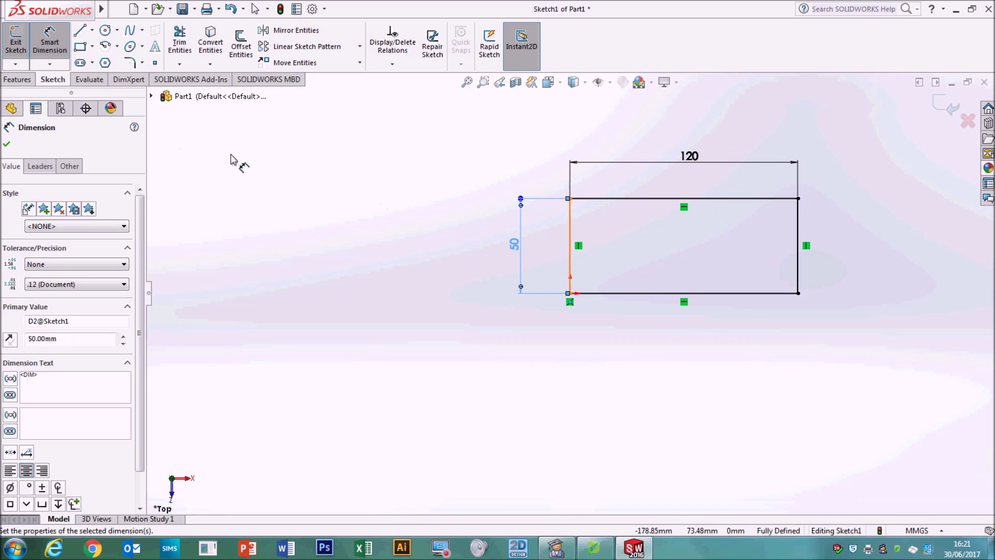
left_click(7, 144)
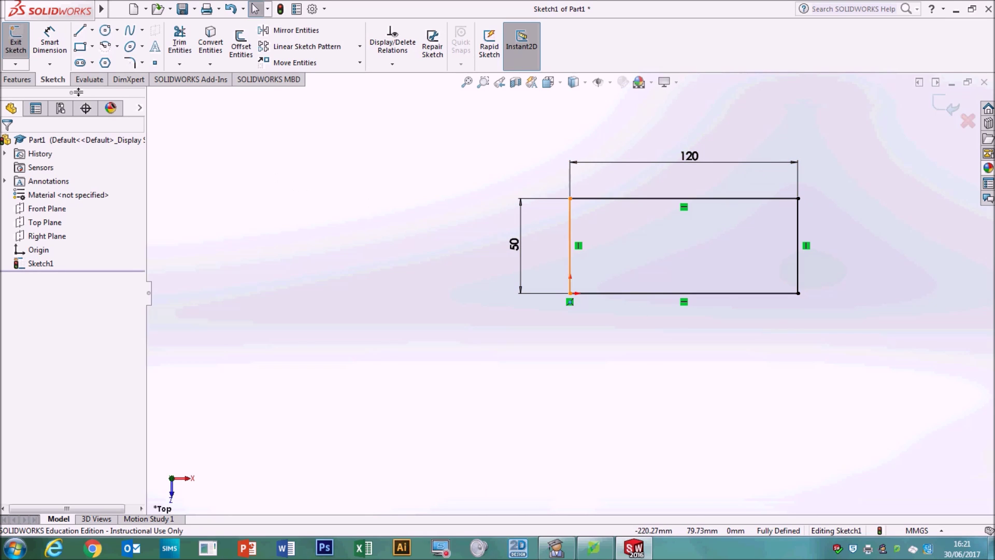
Extrude the rectangle as a Blind boss 3 mm deep, creating Boss-Extrude1.
left_click(11, 81)
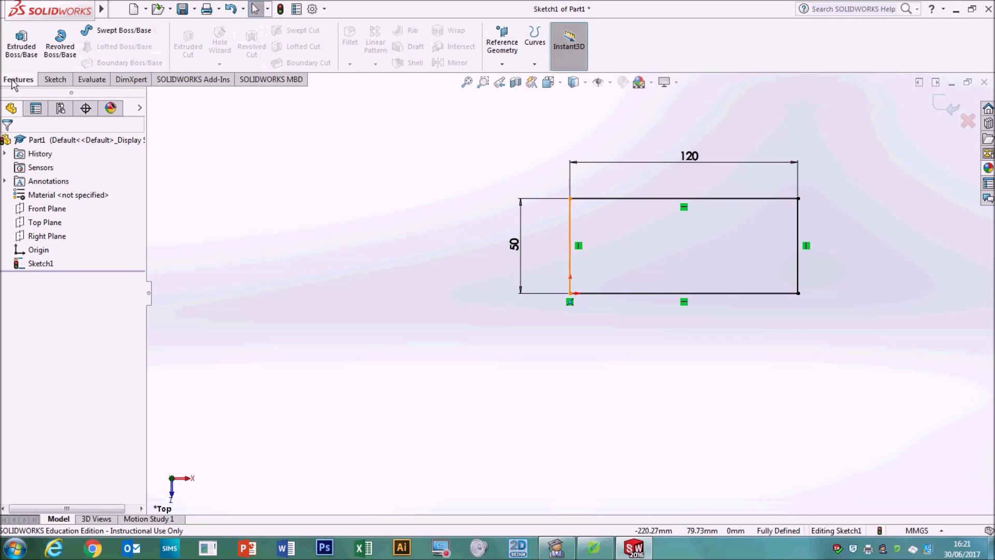
left_click(19, 52)
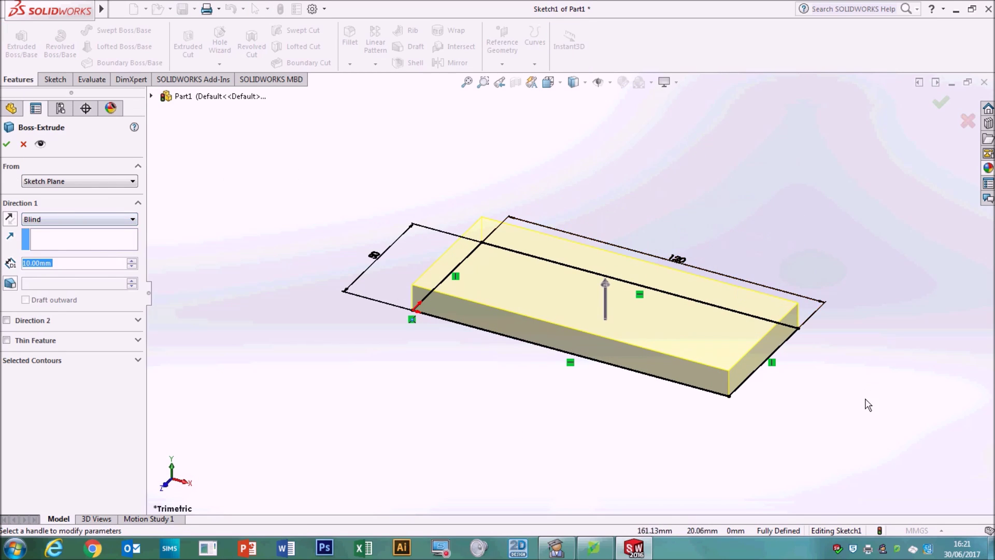
left_click(605, 288)
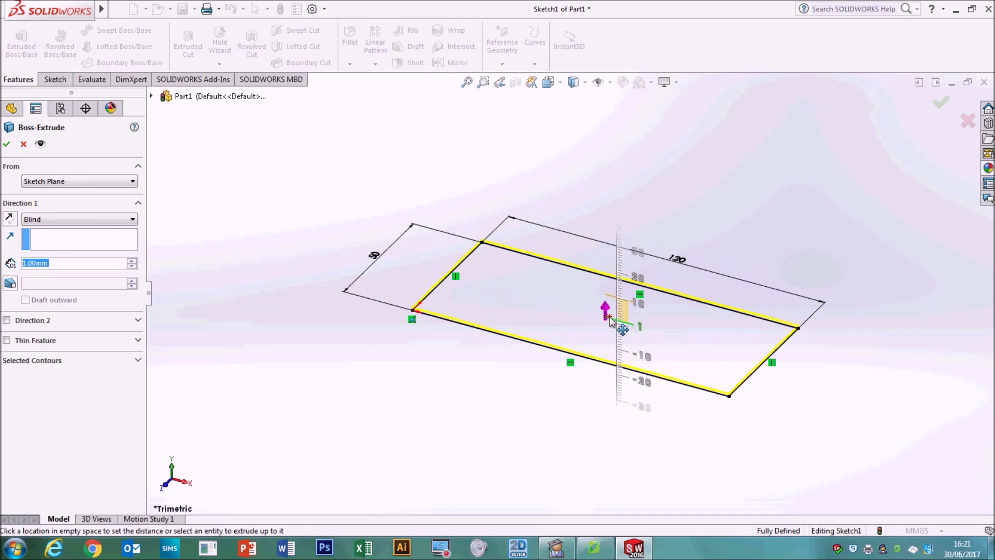
left_click(613, 310)
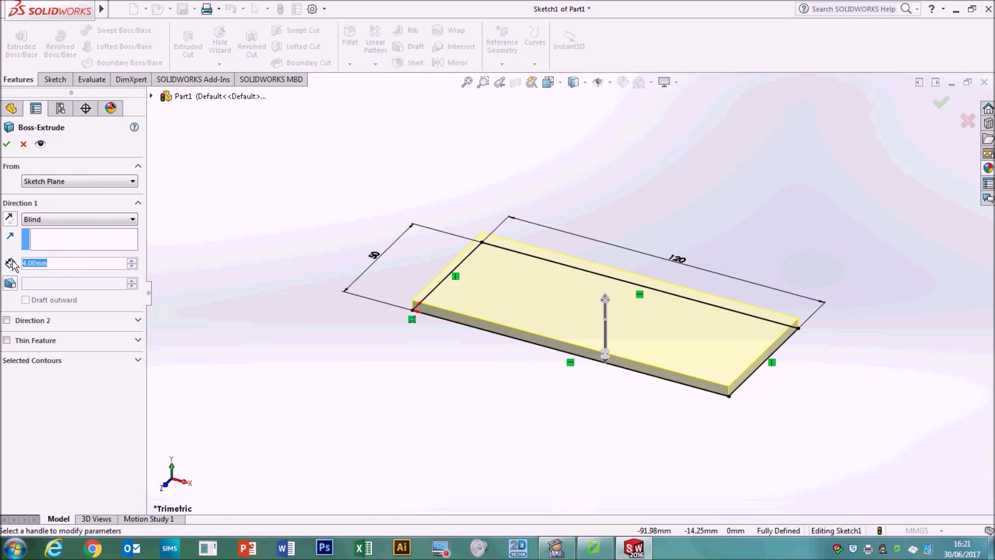
type("3")
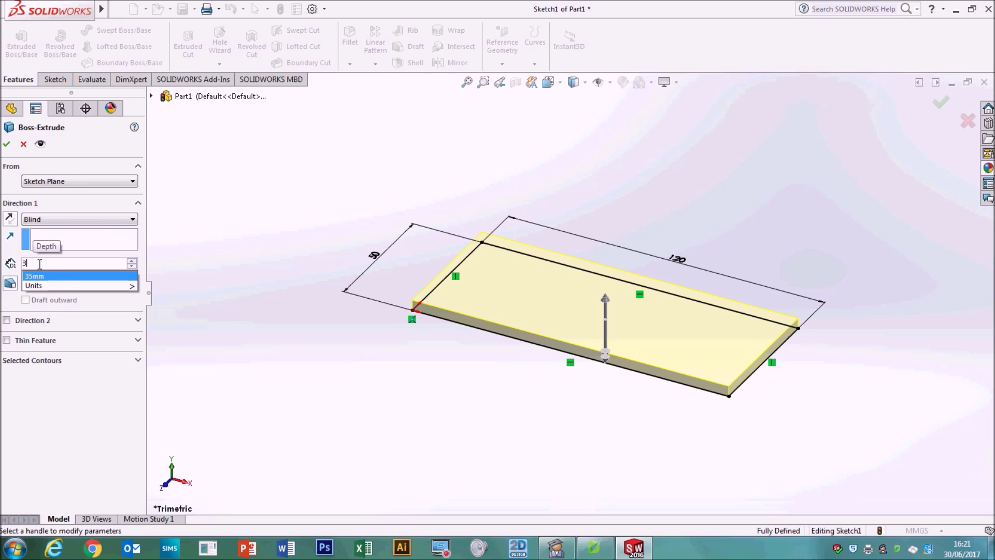
type("5mm")
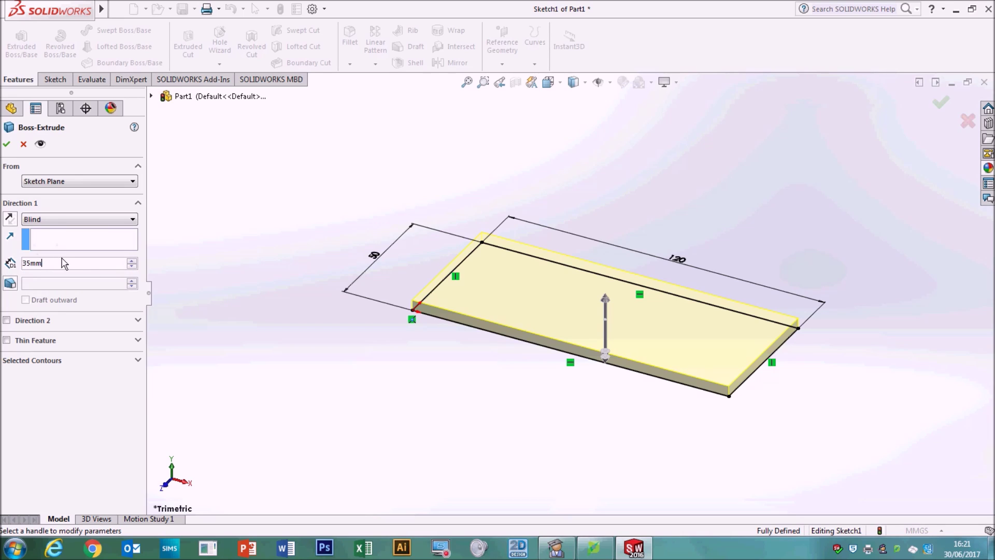
left_click_drag(47, 266, 21, 266)
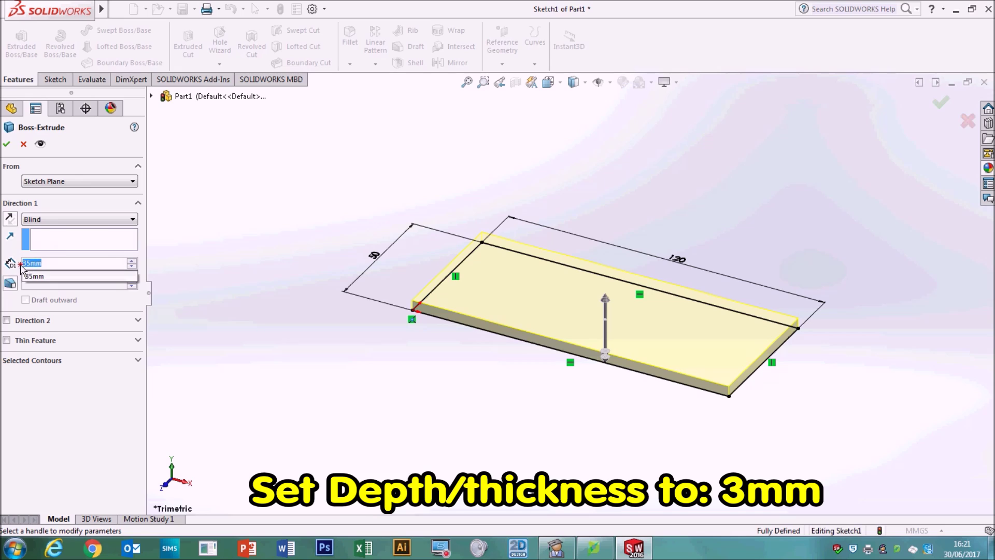
type("3")
key("Return")
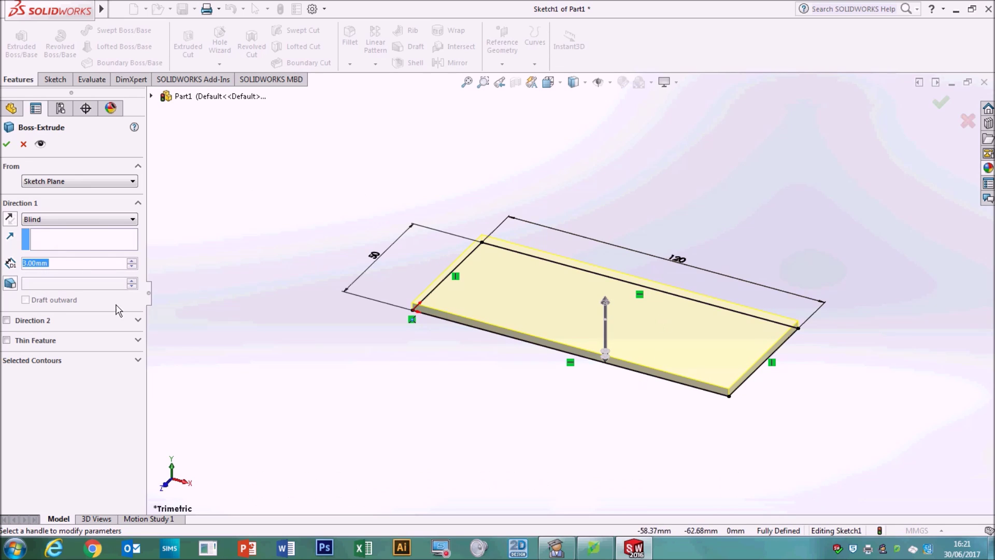
mouse_move(614, 314)
left_mouse_down()
mouse_move(617, 169)
mouse_move(609, 319)
mouse_move(606, 310)
left_mouse_up()
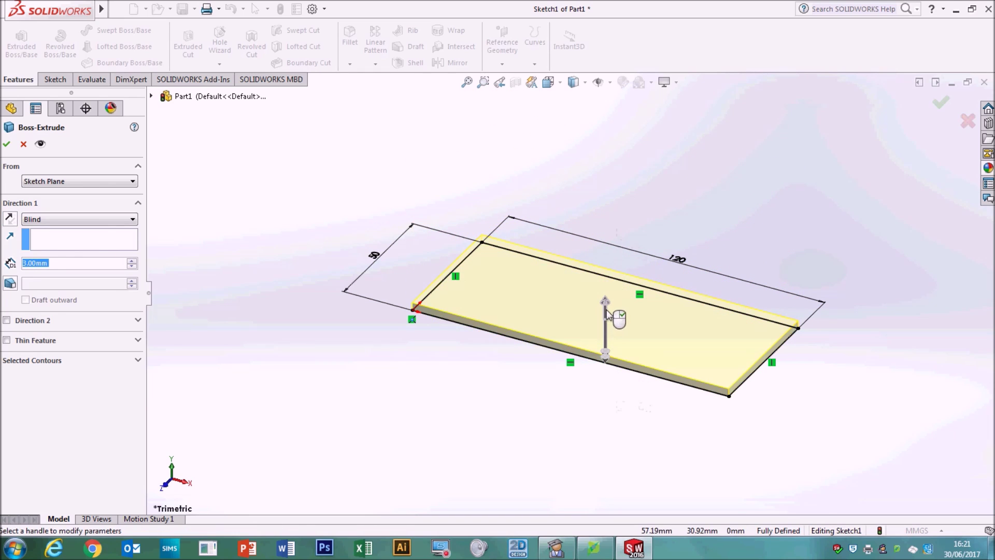
left_click(7, 144)
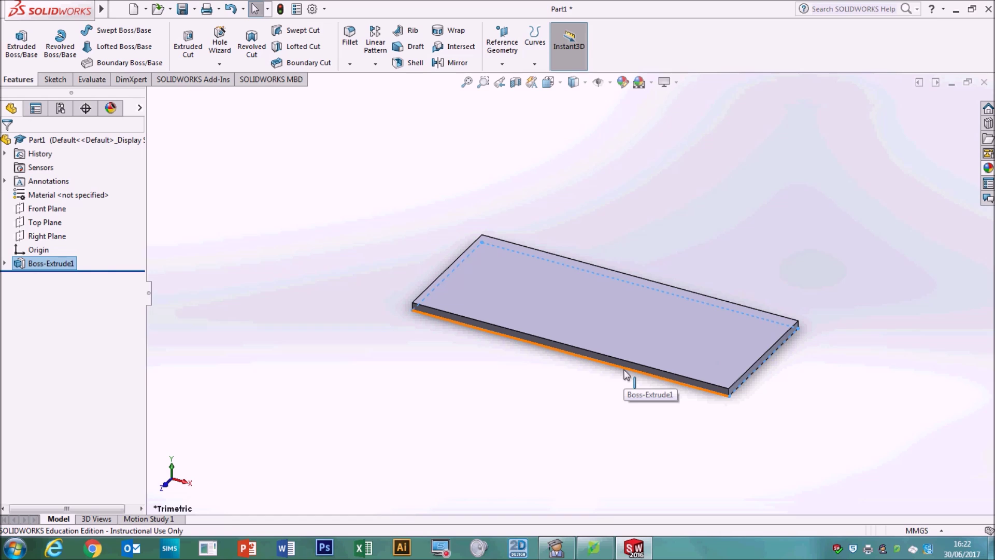
middle_click_drag(614, 344, 611, 331, "ctrl")
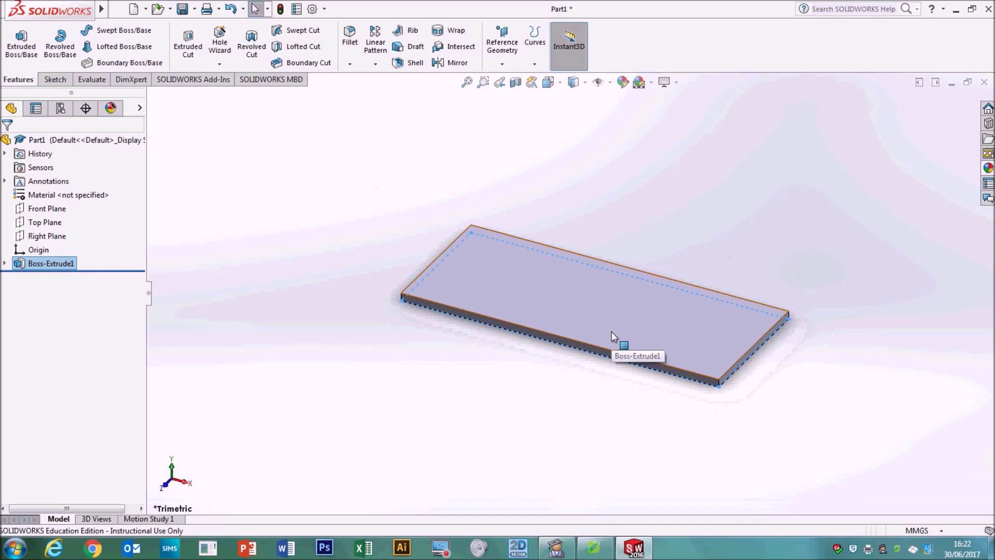
scroll(611, 331, "down", 5)
scroll(611, 331, "up", 7)
scroll(589, 272, "down", 8)
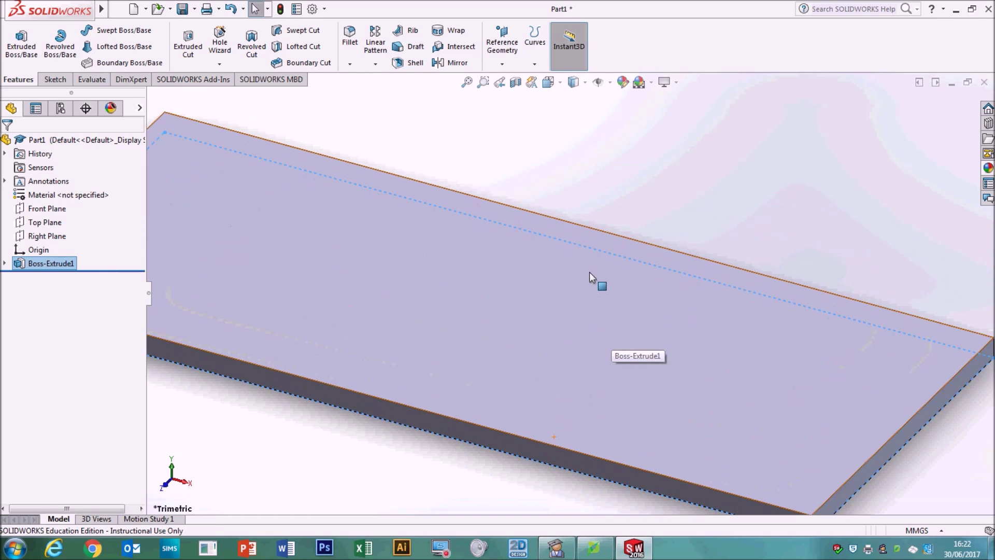
scroll(589, 272, "up", 6)
scroll(549, 296, "down", 3)
scroll(531, 313, "up", 4)
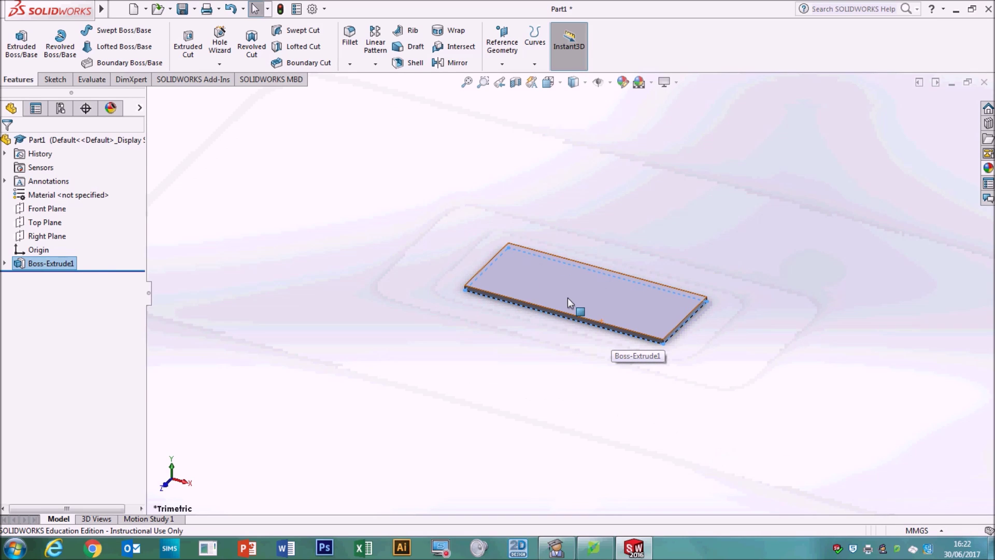
scroll(567, 297, "up", 5)
scroll(564, 291, "down", 5)
scroll(580, 321, "up", 4)
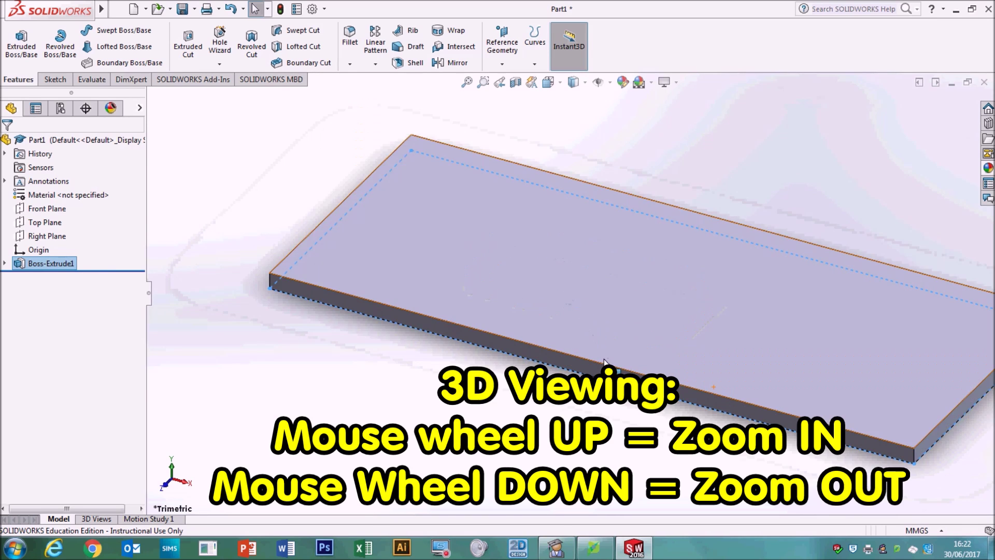
scroll(604, 362, "up", 6)
scroll(604, 362, "down", 3)
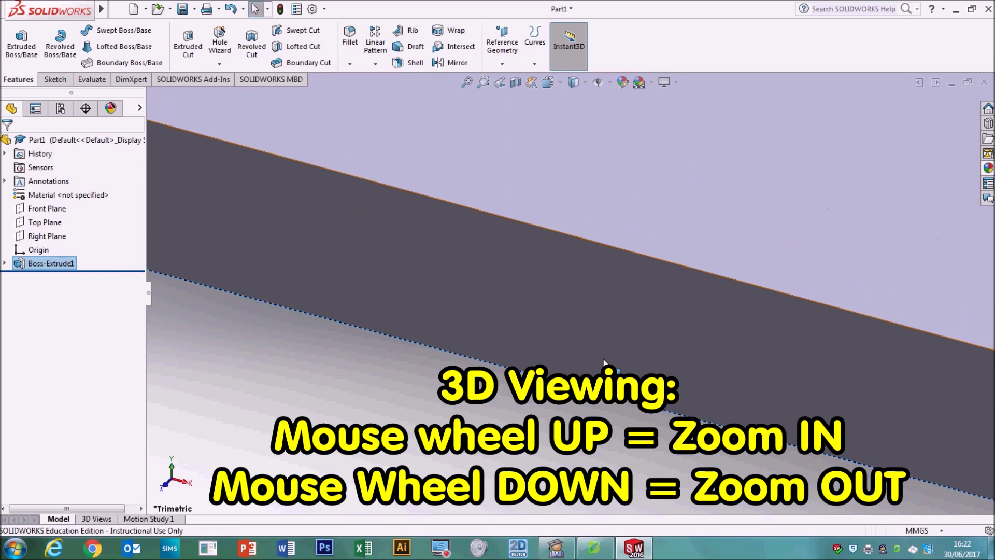
scroll(604, 361, "up", 1)
scroll(604, 361, "down", 1)
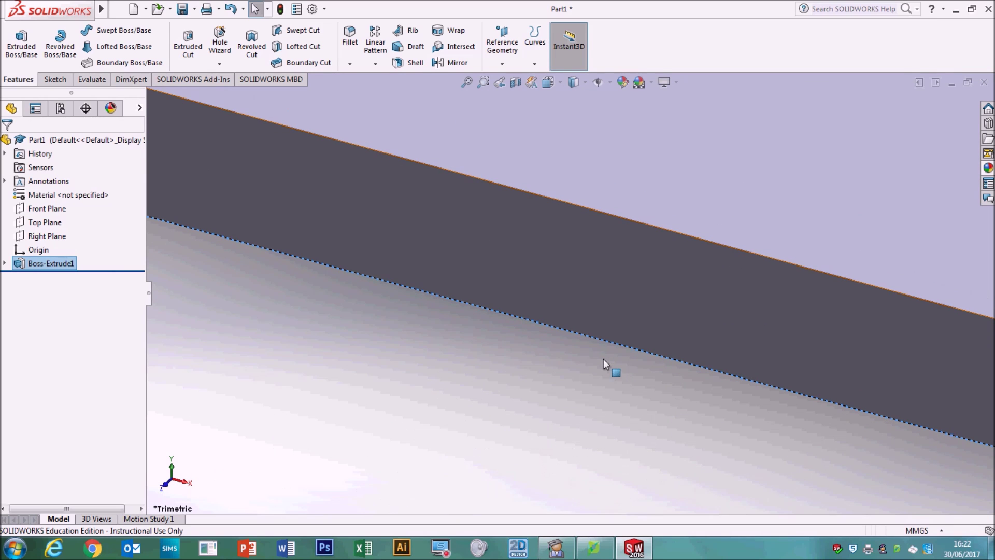
scroll(603, 359, "down", 5)
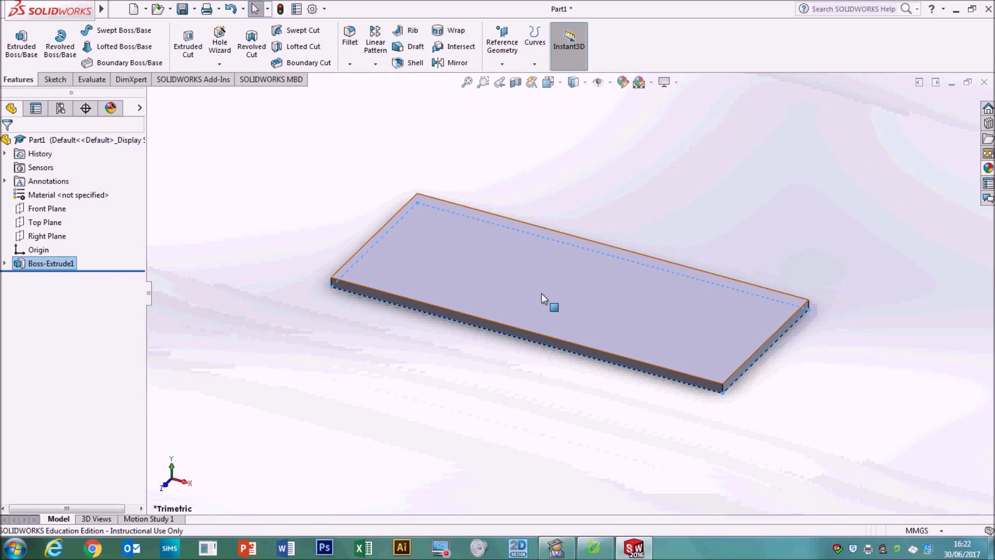
scroll(617, 344, "down", 6)
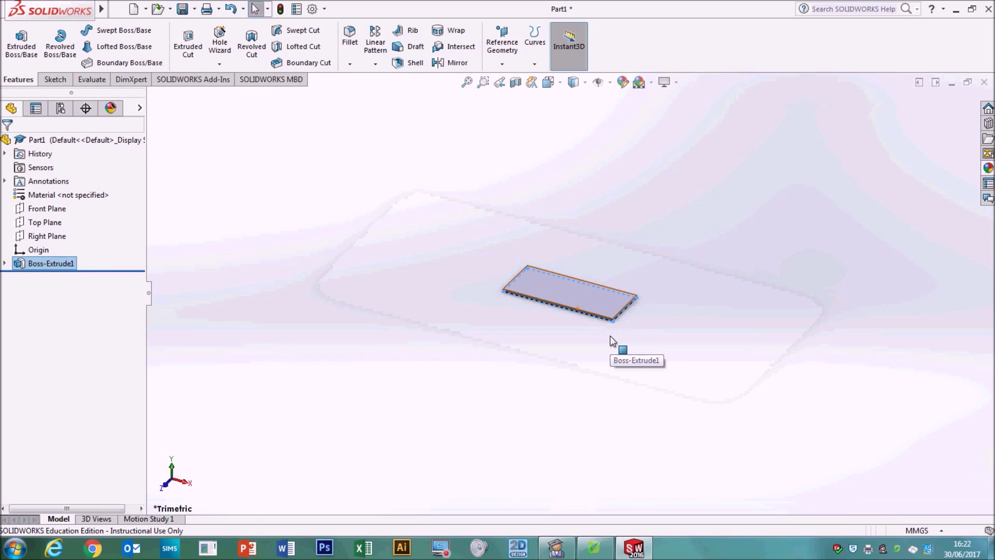
scroll(618, 345, "up", 2)
scroll(617, 344, "down", 6)
scroll(545, 222, "down", 3)
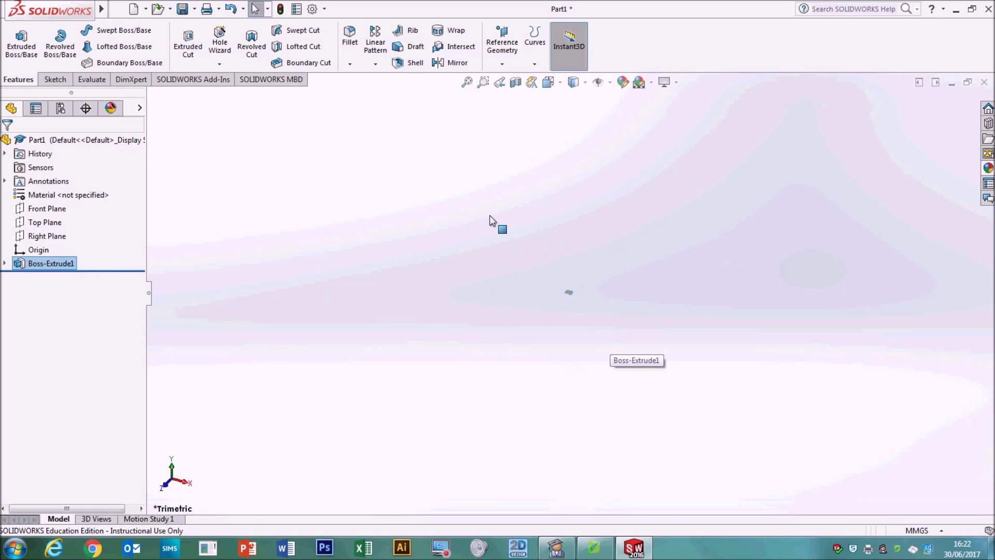
key("f")
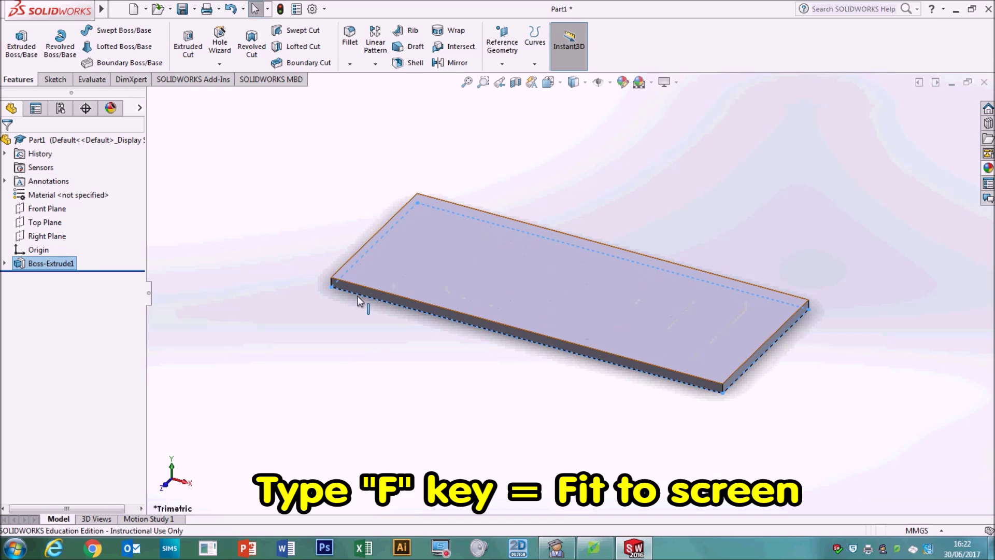
scroll(596, 351, "up", 4)
key("f")
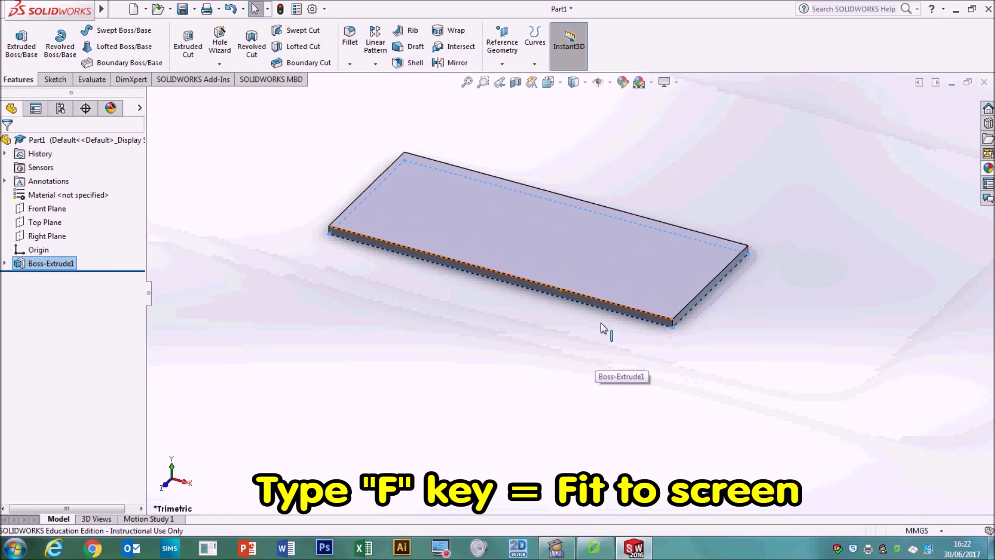
scroll(567, 212, "down", 3)
scroll(572, 353, "up", 2)
scroll(566, 360, "up", 5)
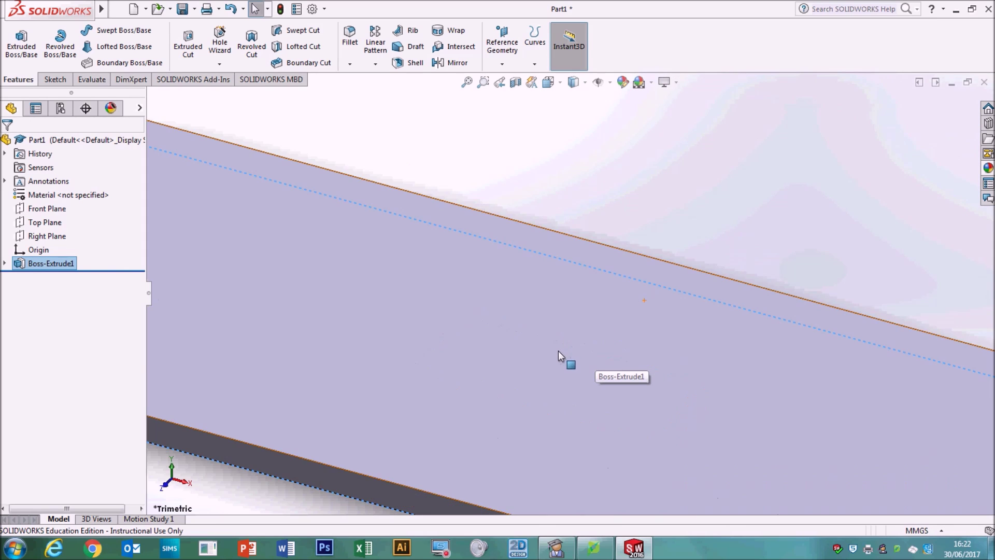
scroll(549, 373, "down", 5)
scroll(542, 352, "up", 3)
scroll(548, 280, "down", 5)
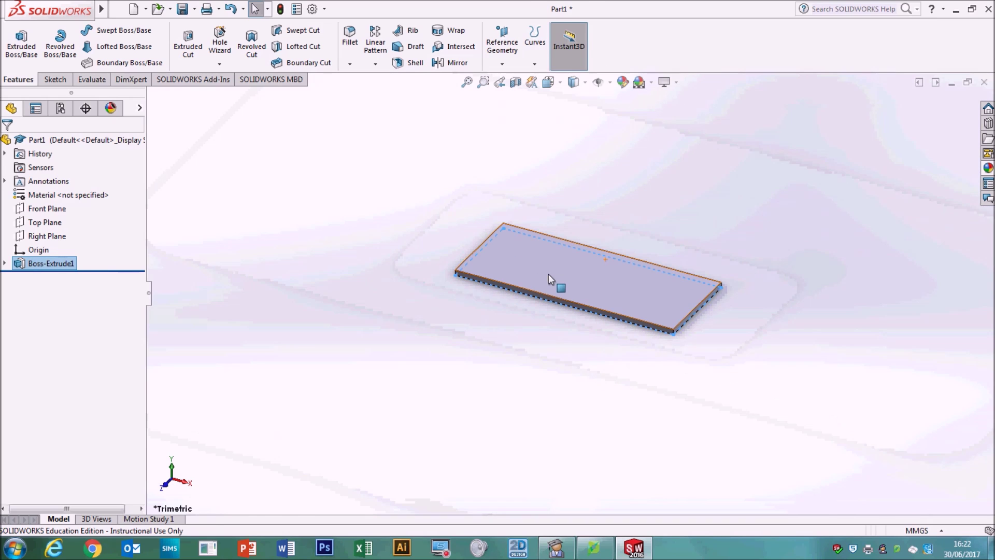
scroll(550, 282, "up", 1)
scroll(620, 266, "up", 3)
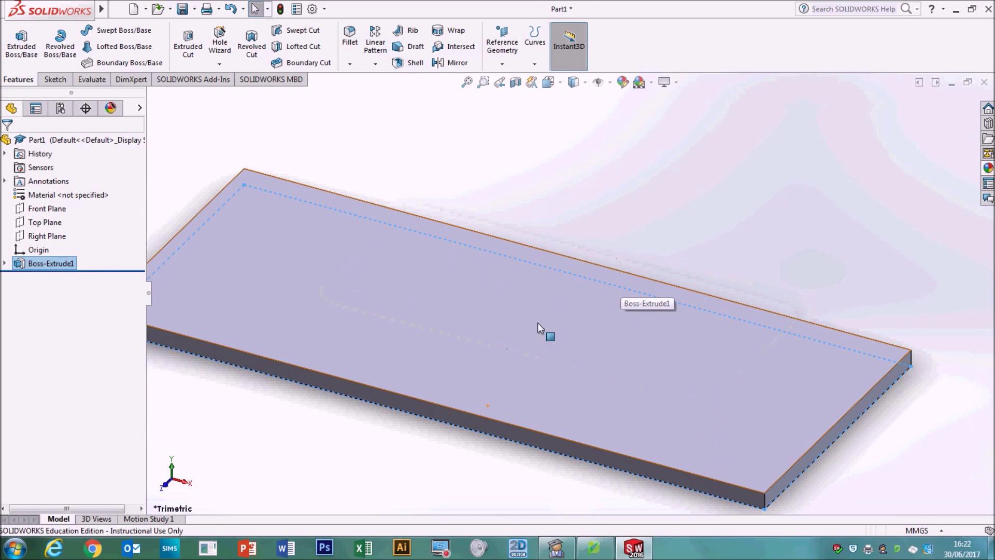
middle_click_drag(491, 317, 522, 206)
scroll(518, 353, "down", 4)
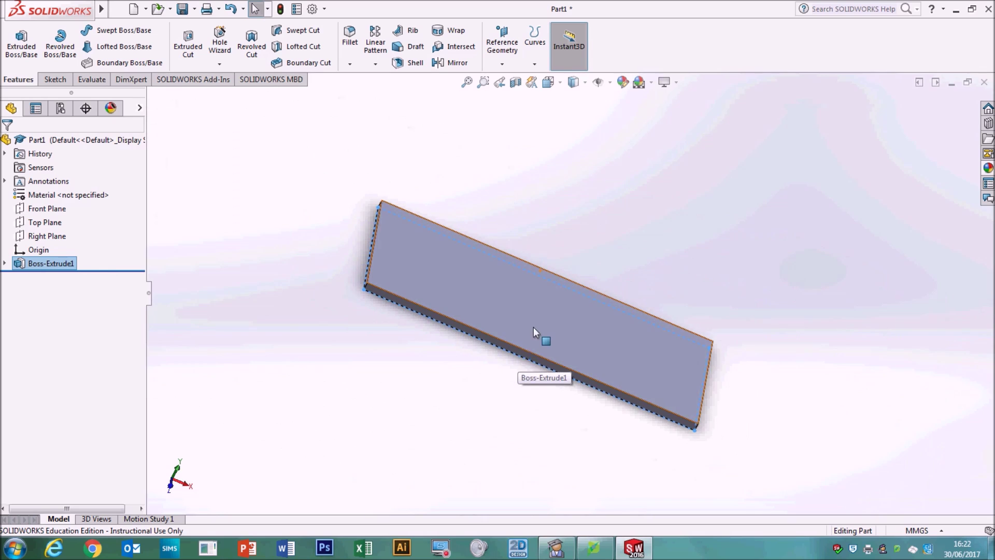
scroll(534, 327, "up", 3)
scroll(543, 272, "down", 3)
scroll(546, 270, "up", 5)
scroll(547, 272, "down", 4)
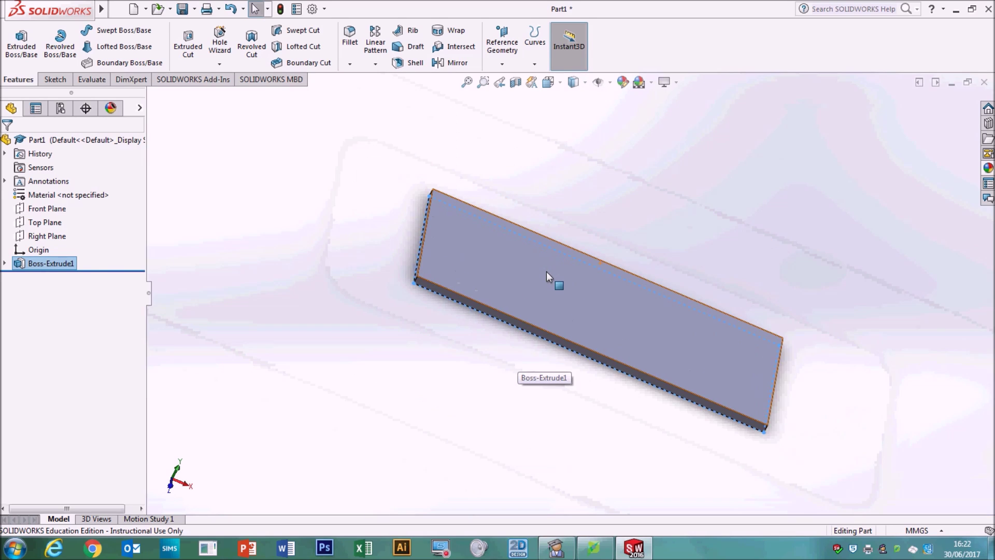
scroll(545, 270, "up", 1)
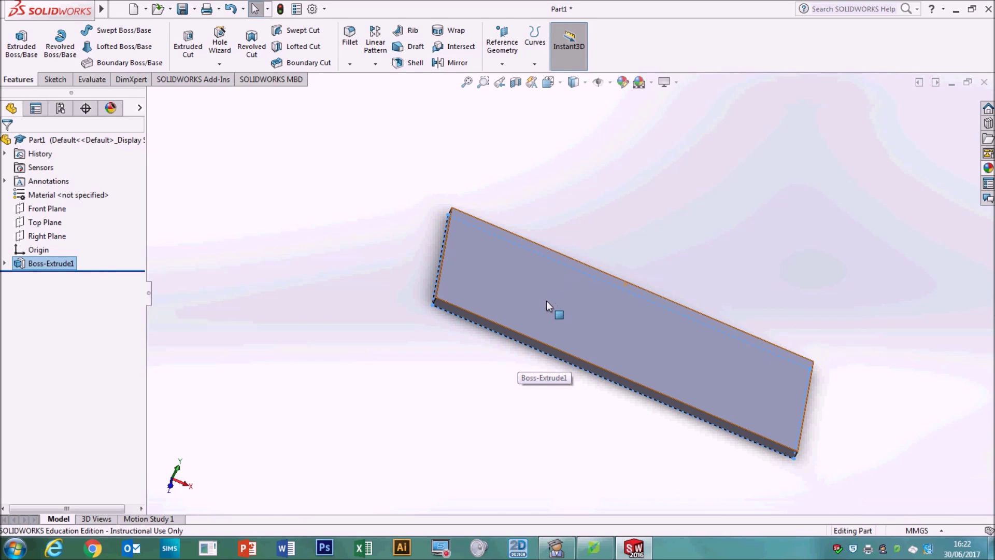
middle_click_drag(547, 303, 520, 249)
middle_click_drag(587, 290, 602, 359)
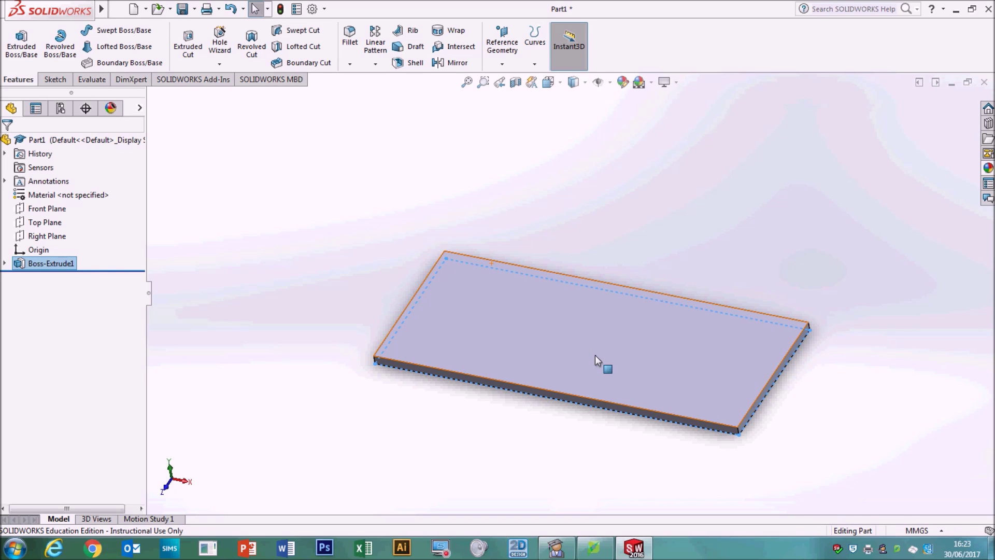
key("space")
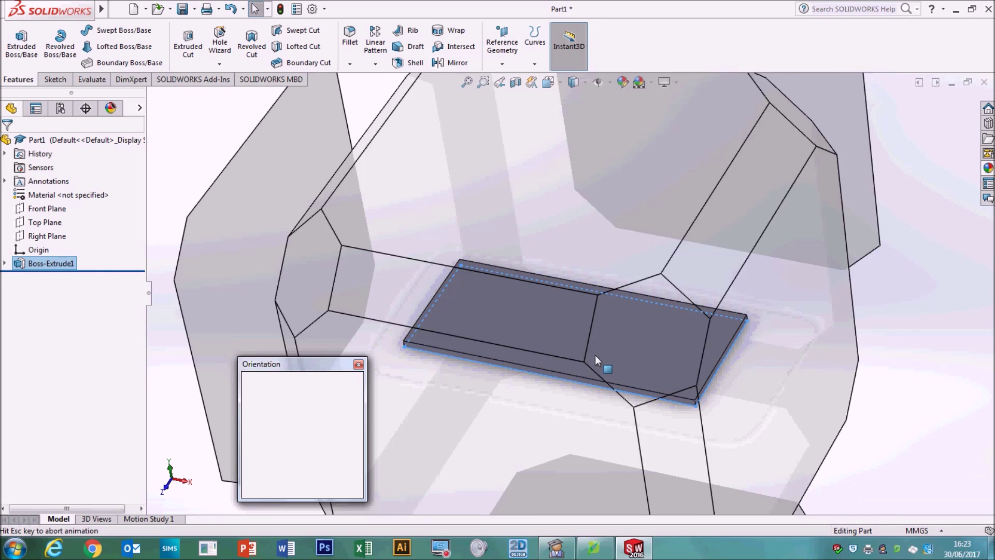
mouse_move(543, 368)
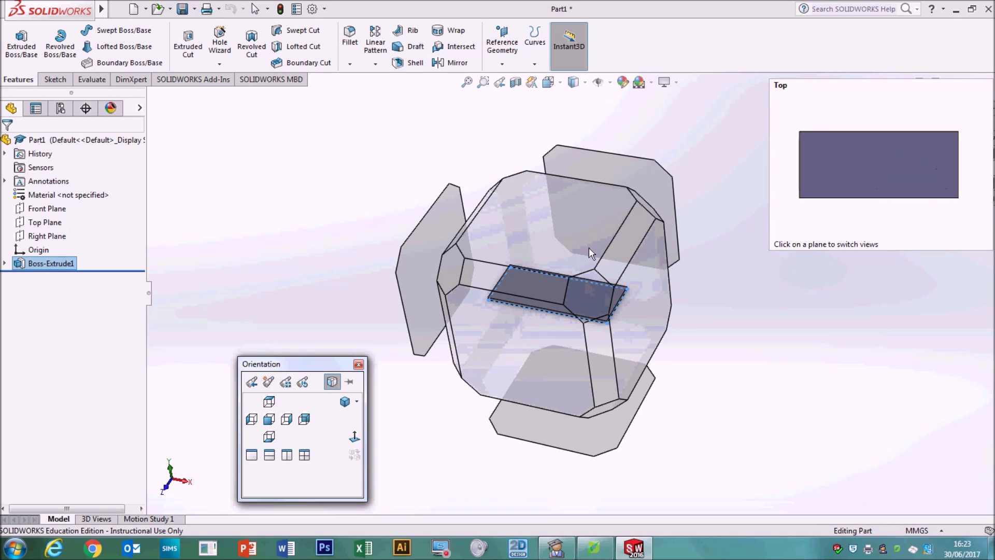
left_click(583, 306)
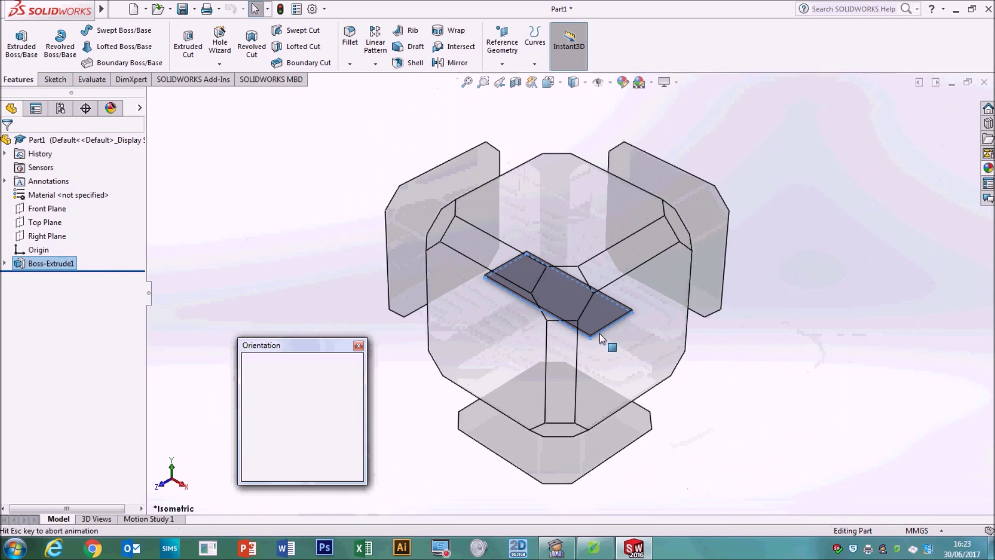
left_click(629, 354)
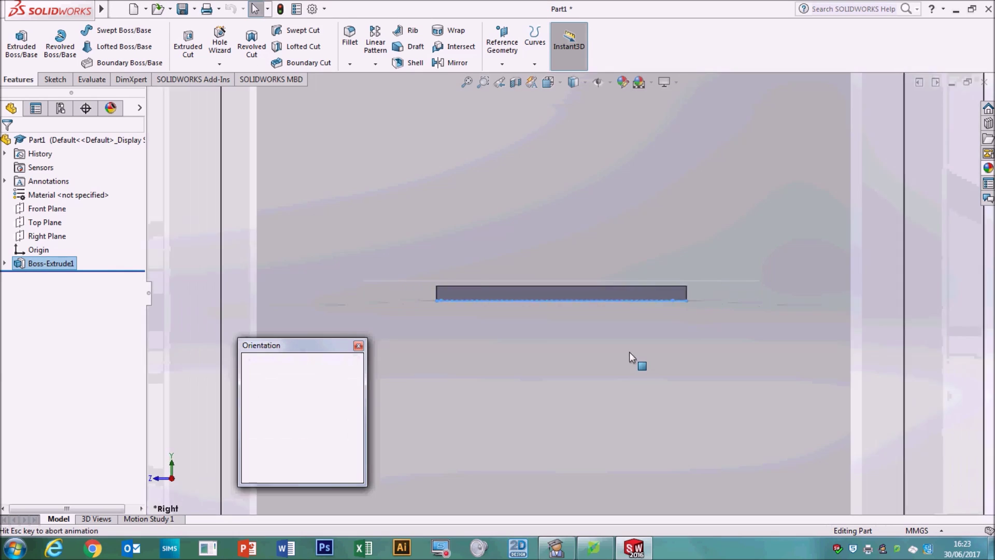
left_click(511, 180)
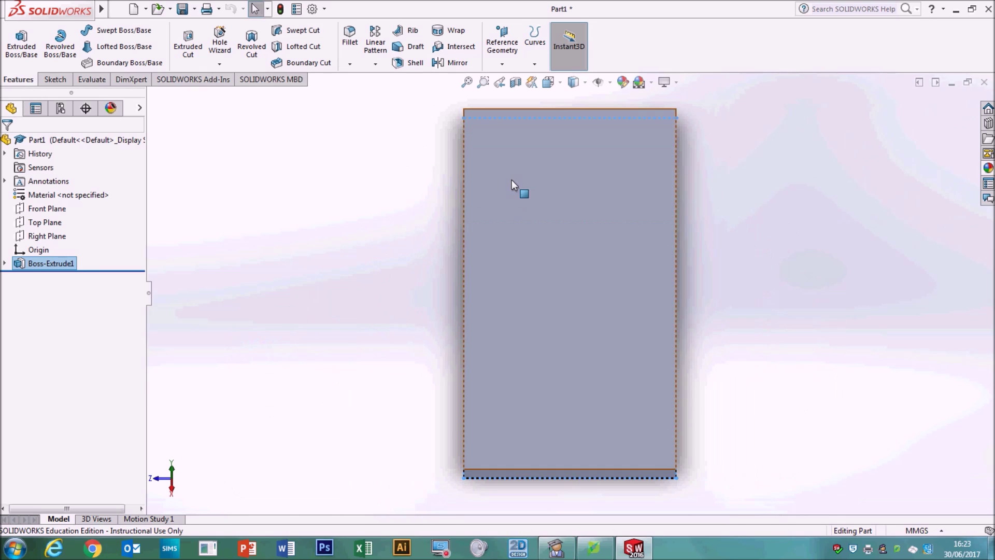
key("space")
left_click(643, 303)
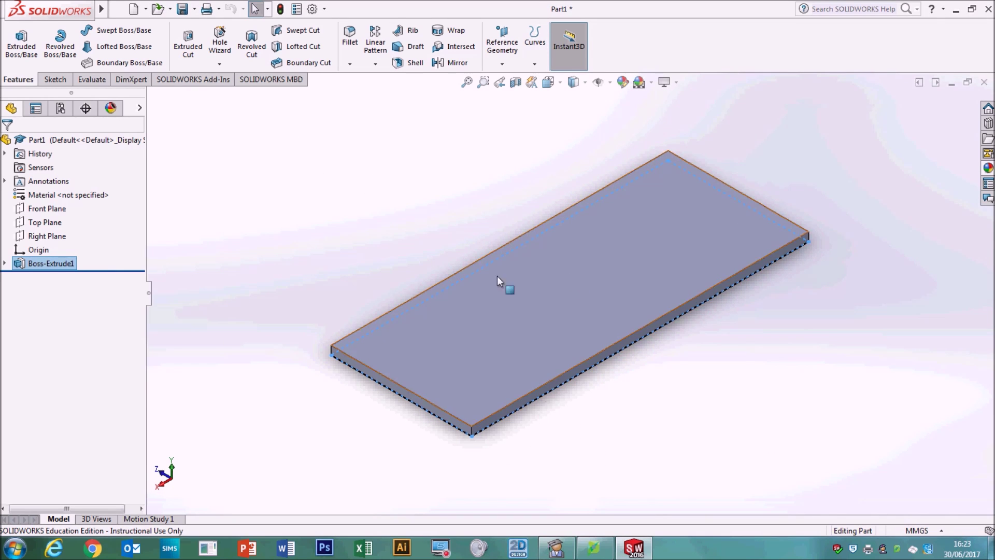
key("space")
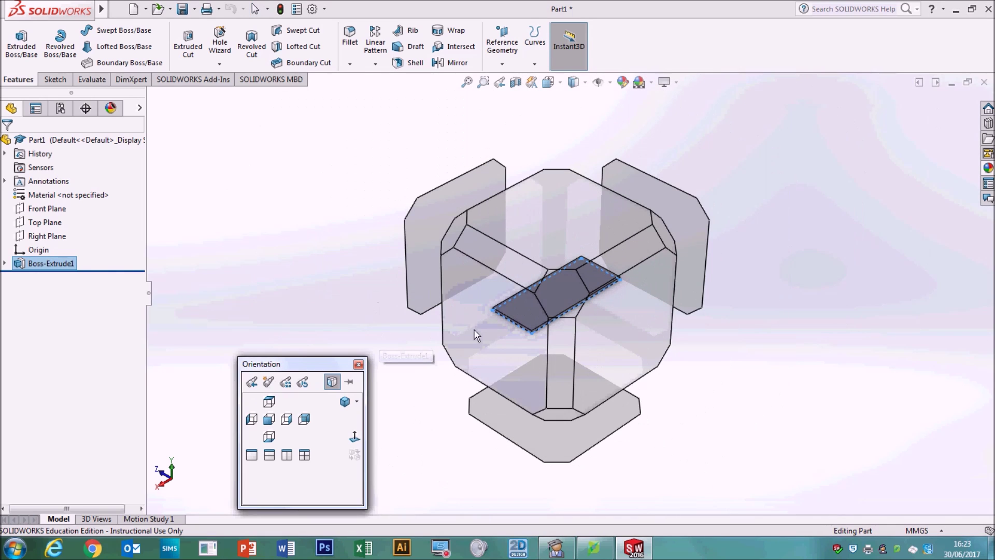
left_click(497, 356)
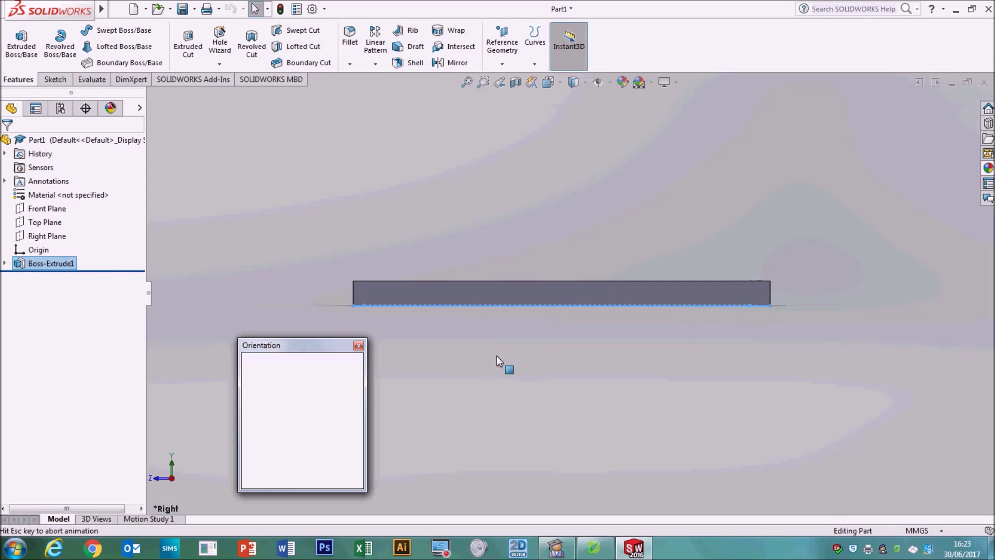
key("space")
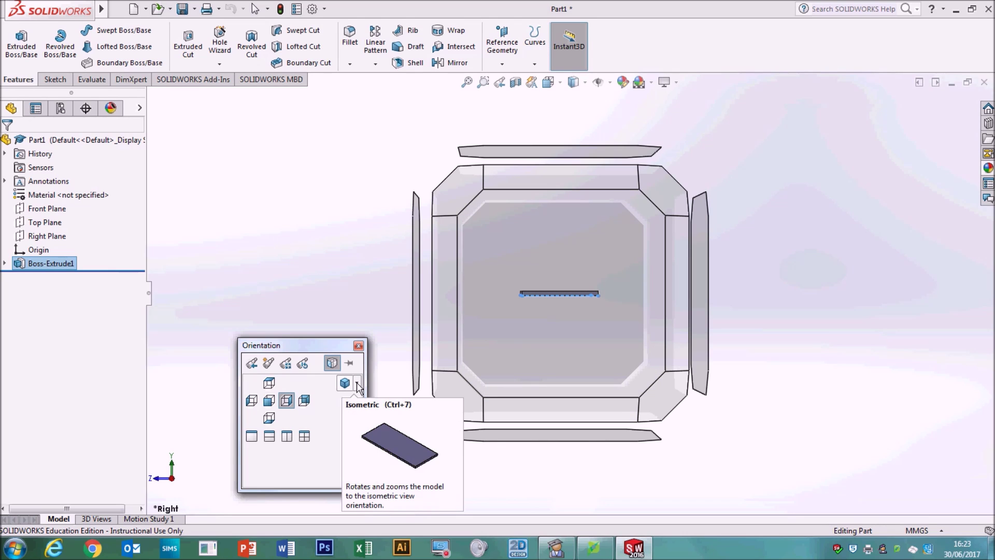
left_click(356, 384)
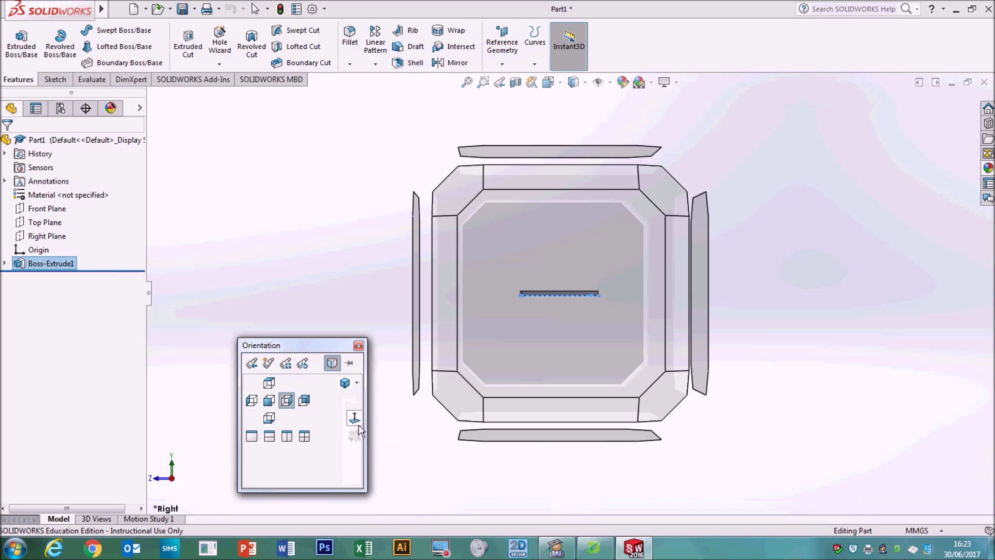
left_click(345, 384)
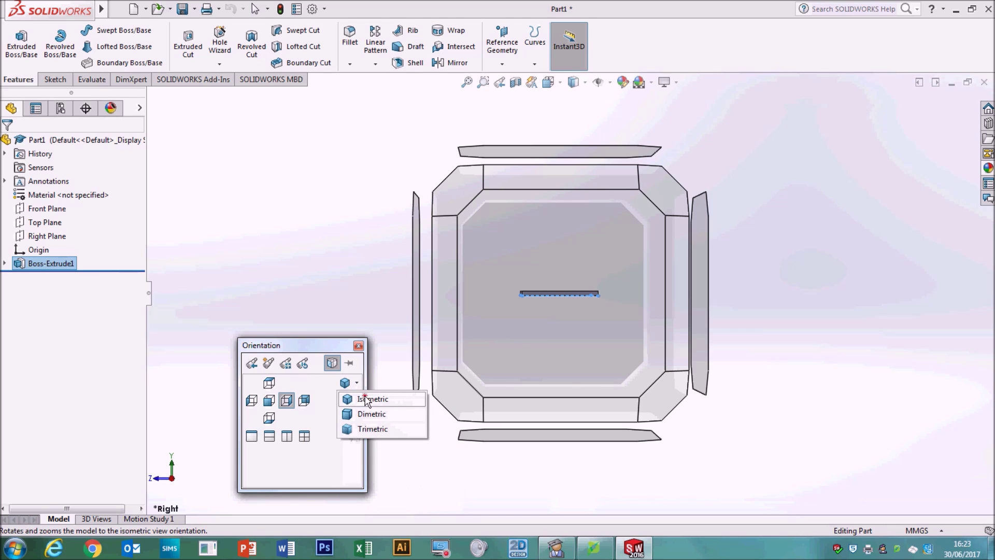
left_click(366, 399)
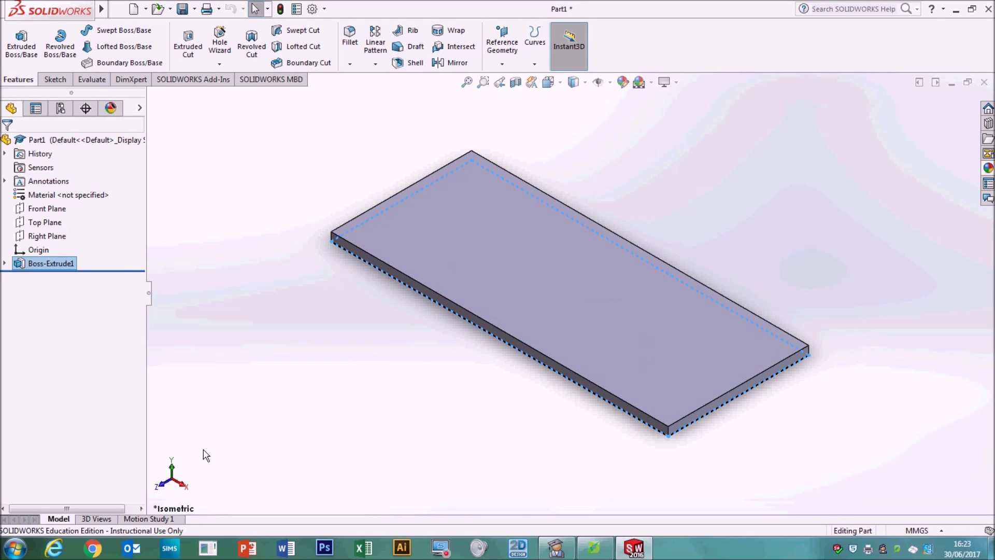
key("space")
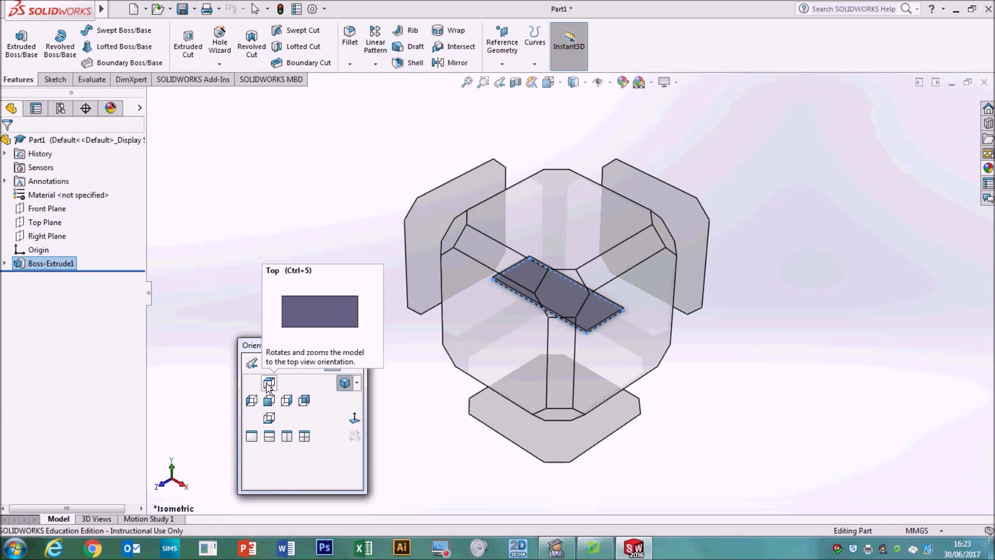
left_click(269, 384)
key("space")
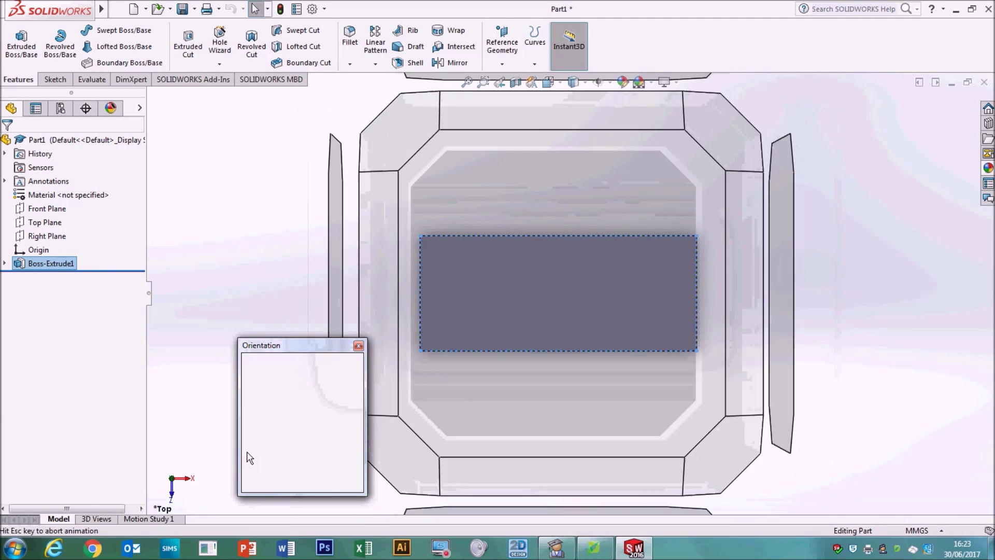
left_click(268, 406)
key("space")
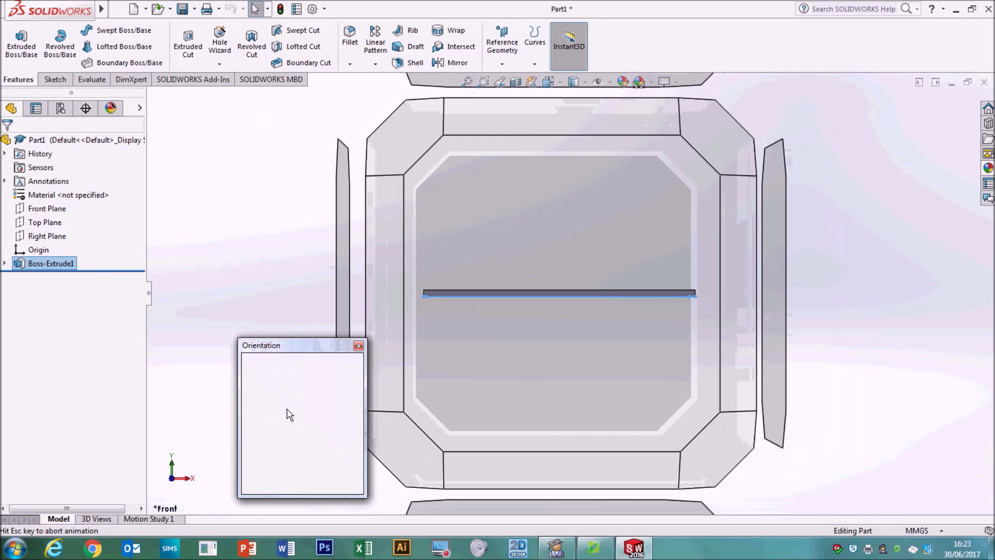
left_click(291, 404)
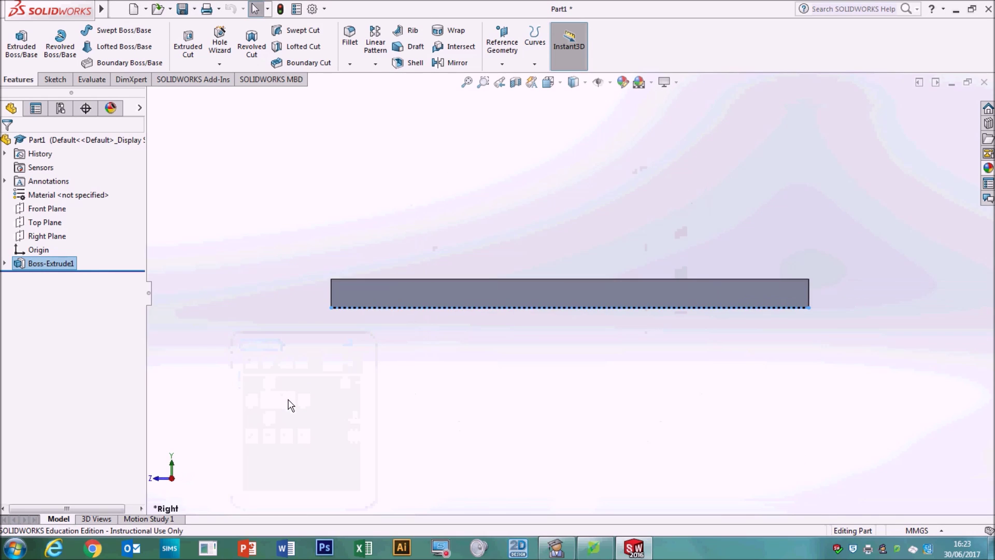
key("space")
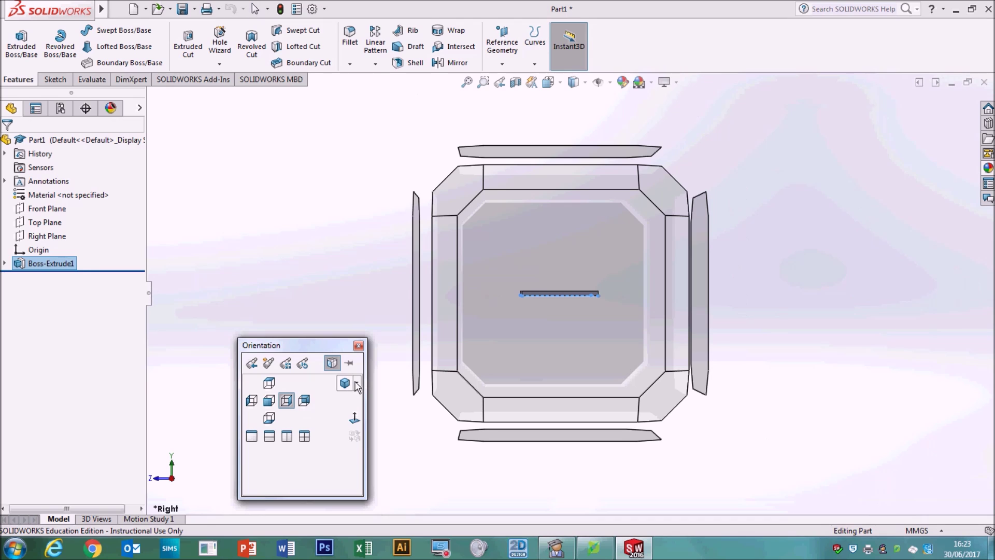
left_click(356, 383)
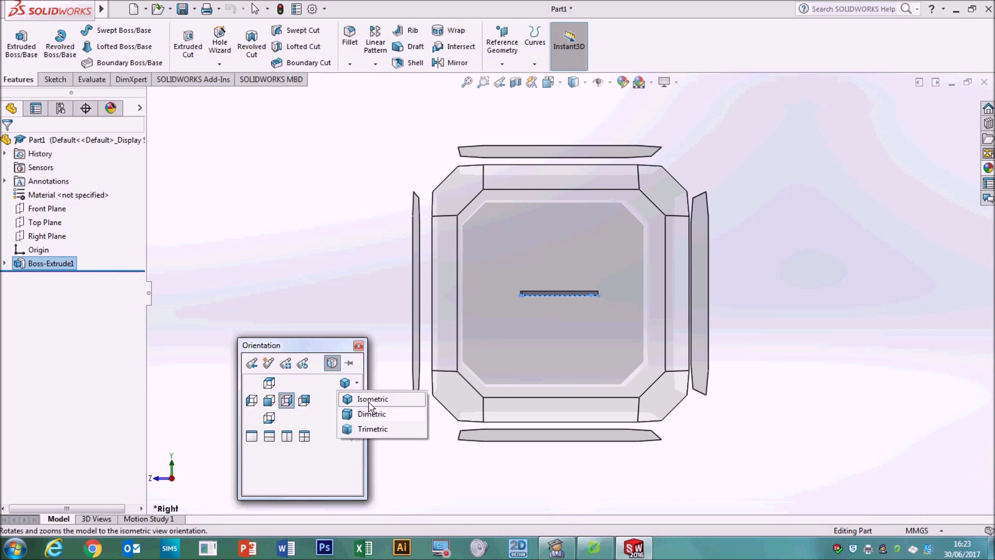
left_click(366, 400)
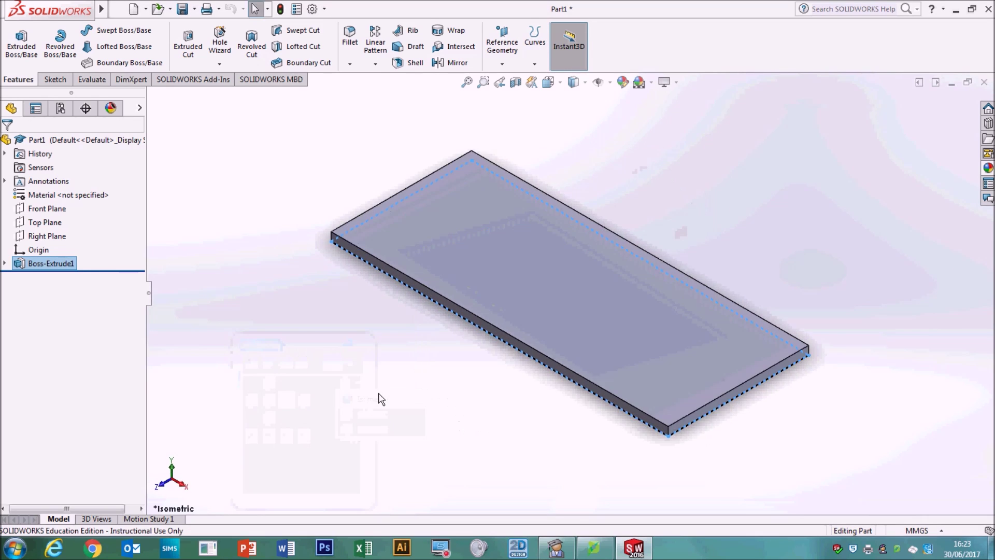
scroll(505, 349, "up", 3)
scroll(538, 282, "down", 6)
scroll(539, 282, "up", 5)
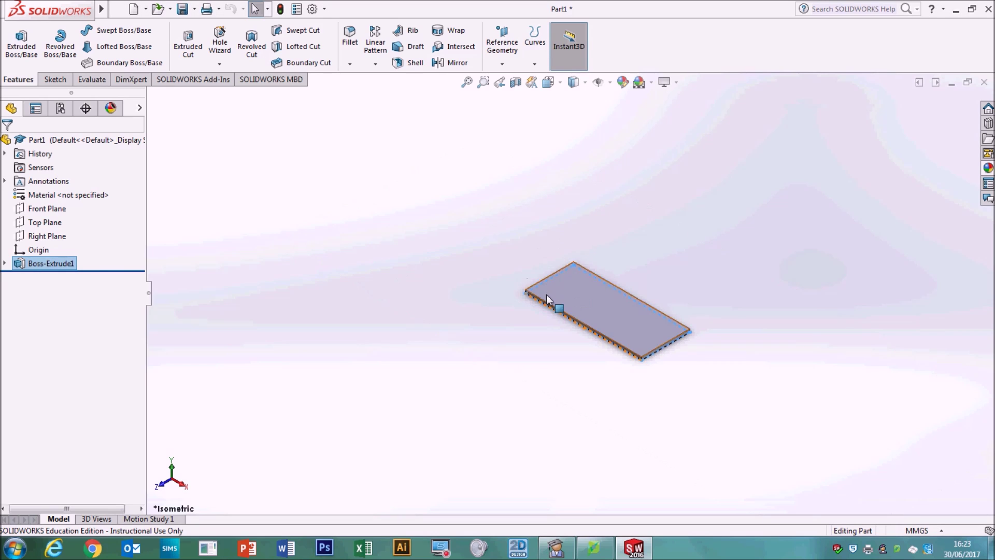
middle_click_drag(549, 298, 608, 289)
scroll(608, 288, "down", 4)
scroll(389, 215, "down", 1)
scroll(586, 440, "down", 2)
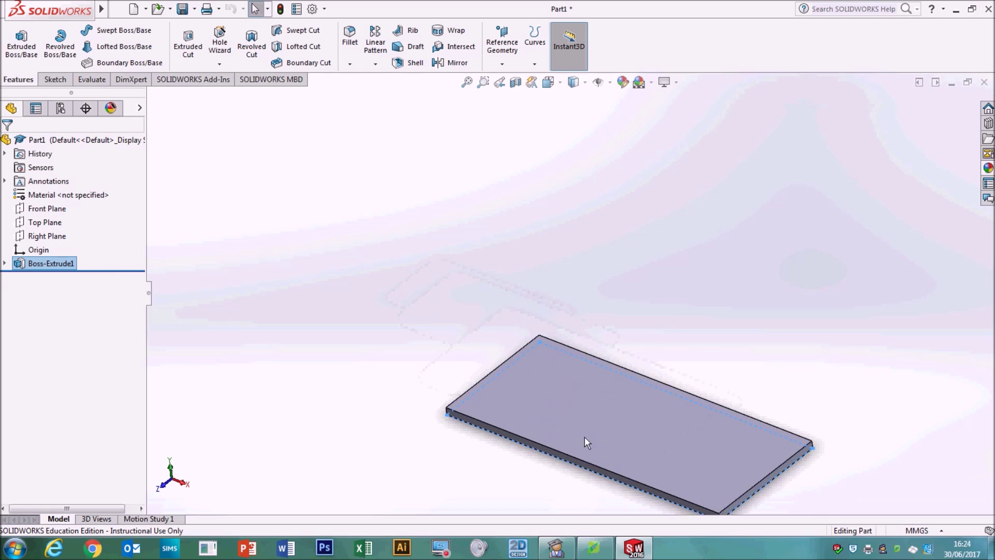
scroll(584, 440, "up", 4)
scroll(621, 254, "down", 4)
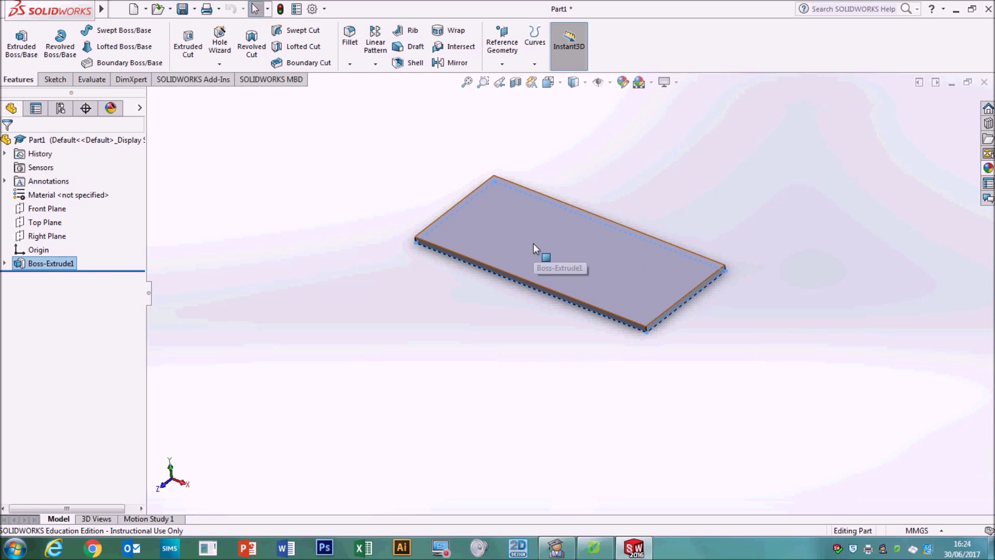
Set the view Normal To the plate's top face.
left_click(552, 272)
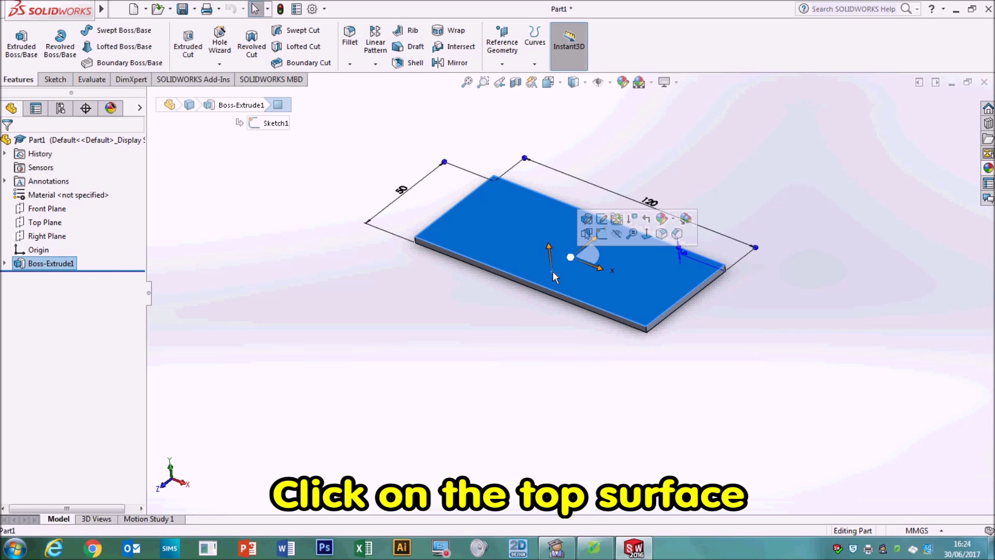
right_click(523, 222)
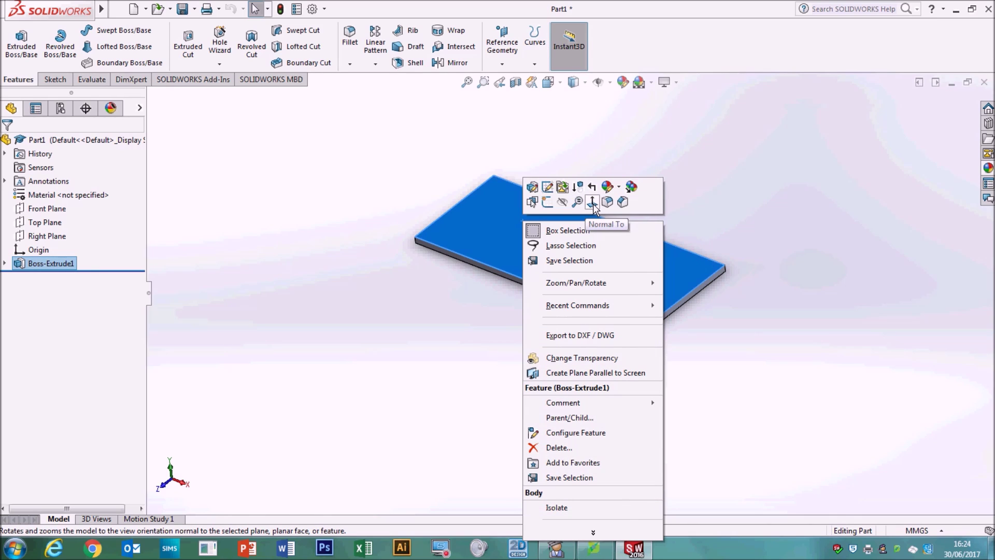
left_click(592, 203)
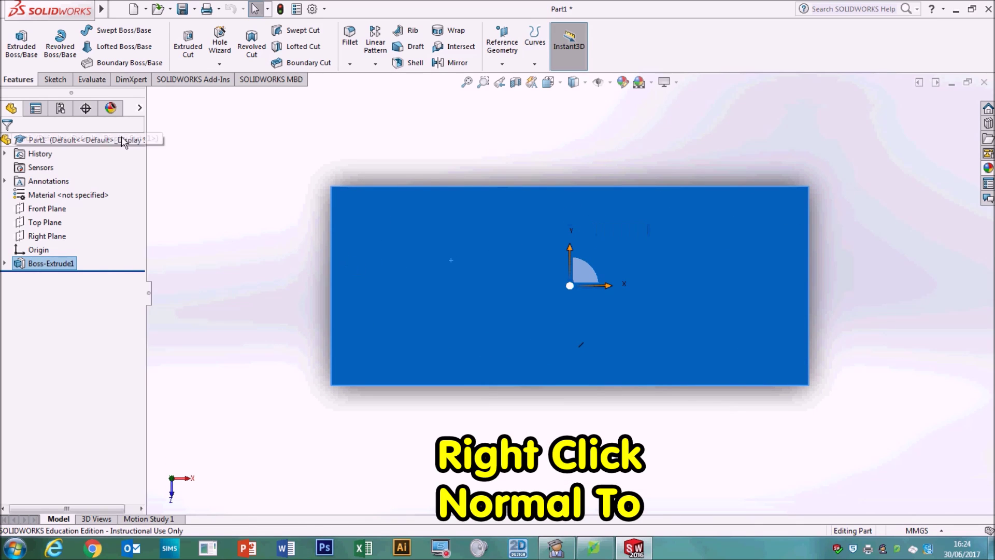
Sketch three connected lines from the top-left corner: along the top edge, down at 135°, to the right edge.
left_click(55, 81)
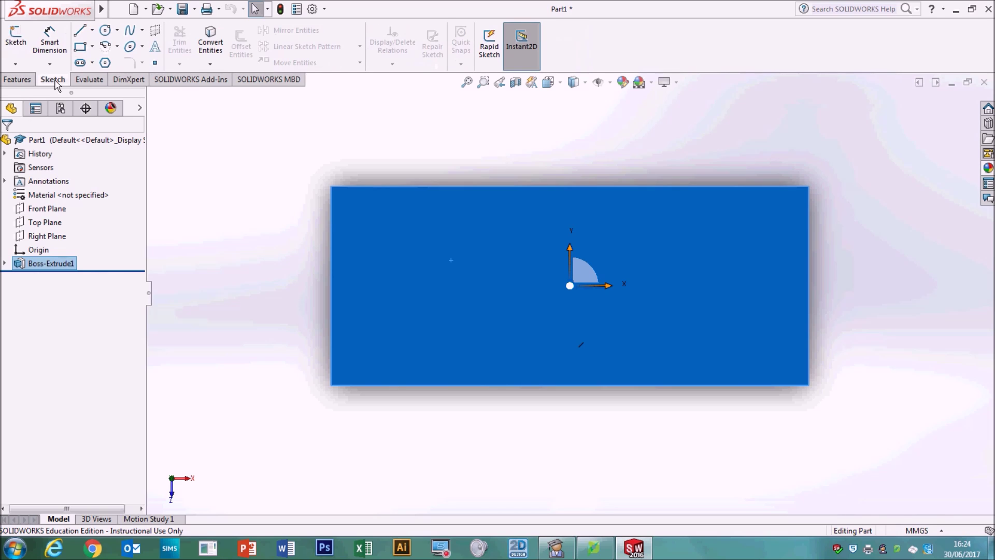
left_click(81, 32)
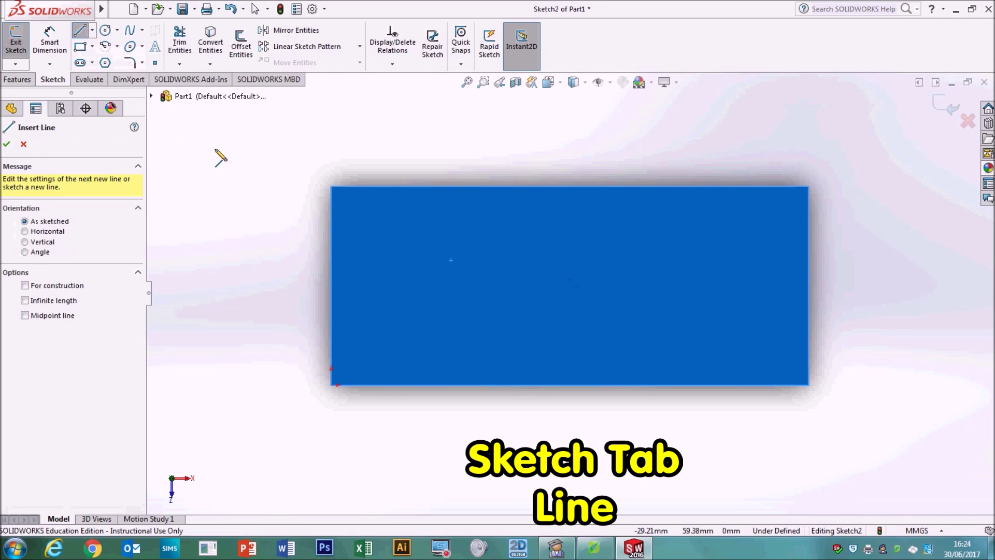
left_click(331, 186)
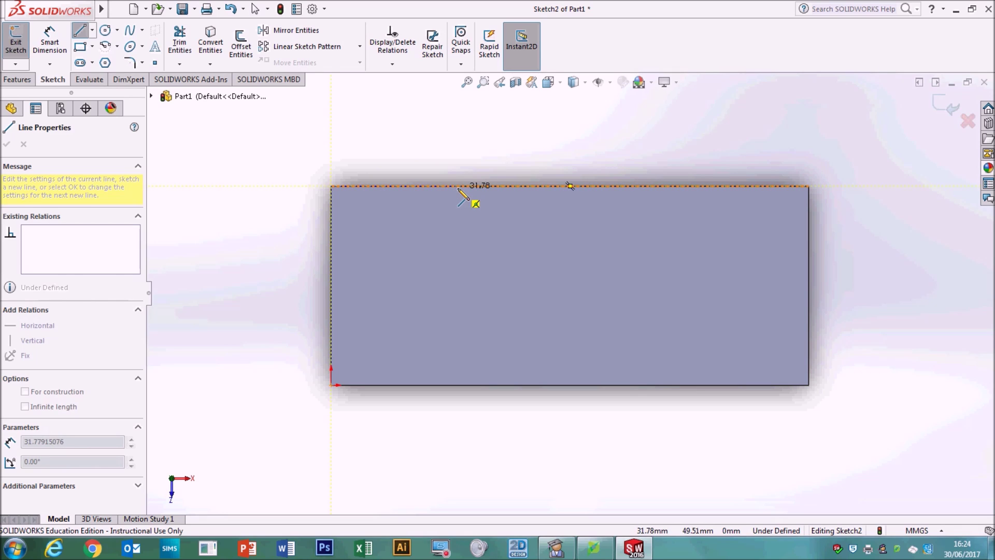
left_click(458, 185)
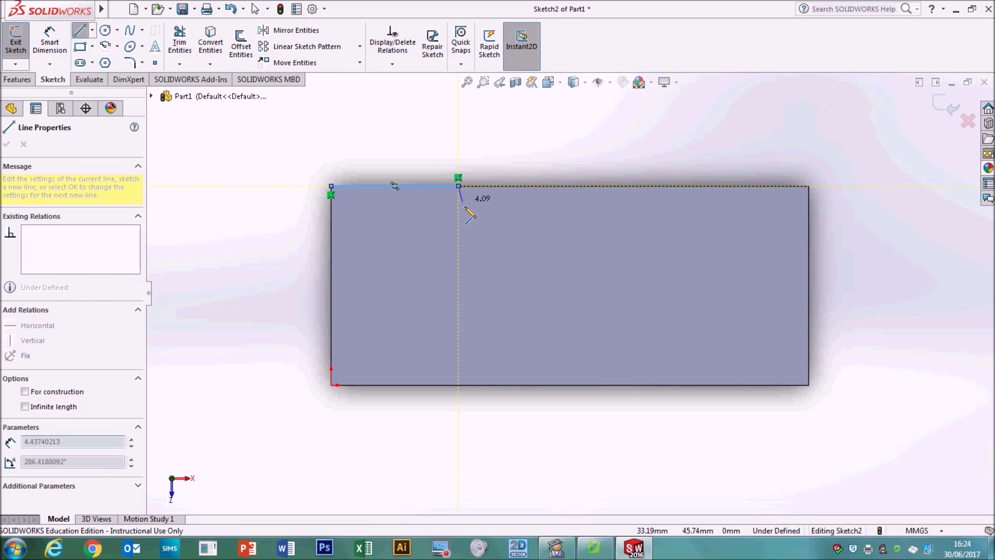
left_click(525, 252)
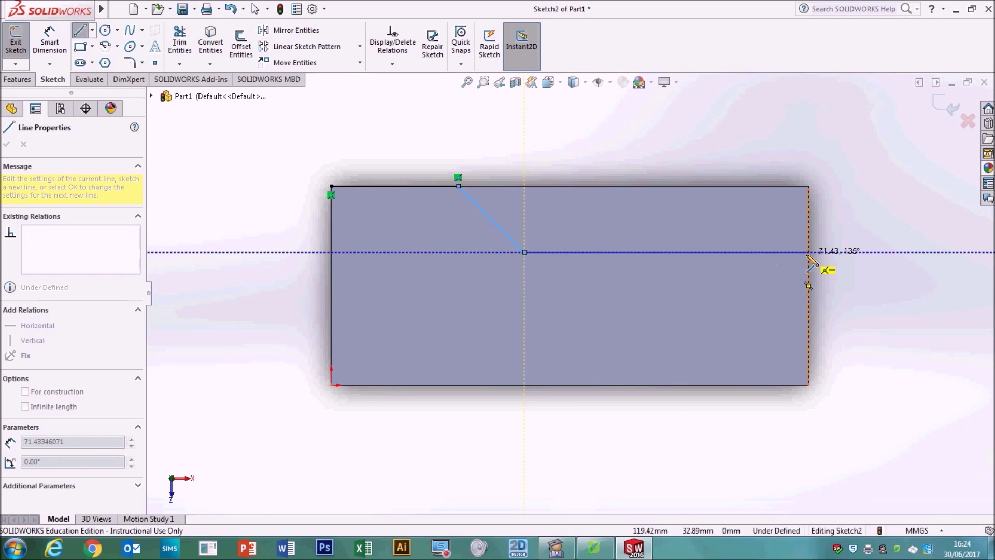
left_click(809, 253)
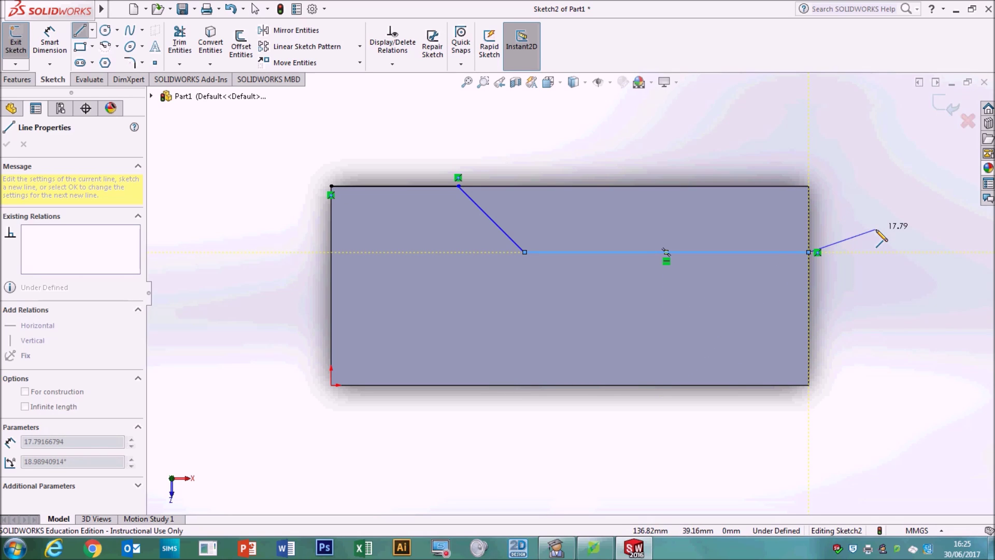
key("Escape")
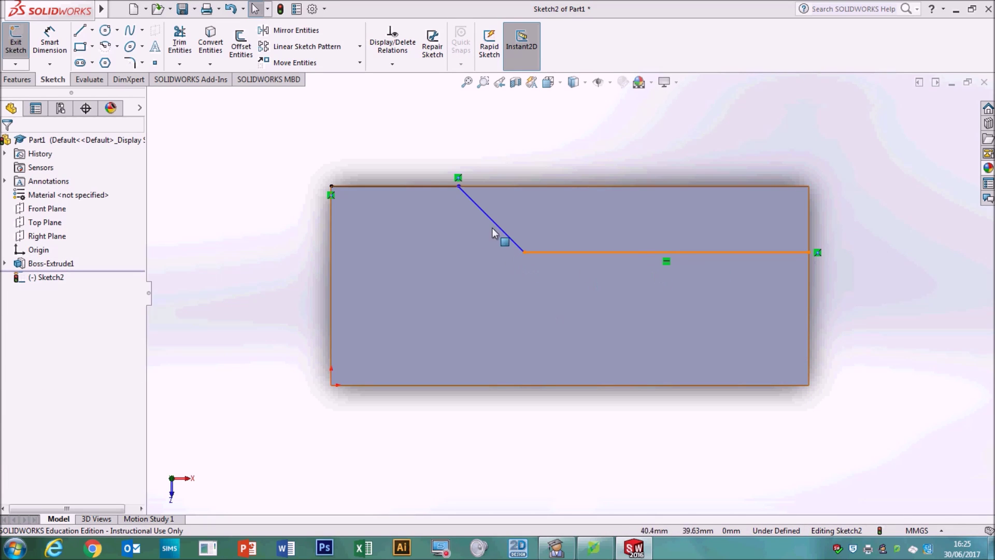
left_click(399, 186)
key("Delete")
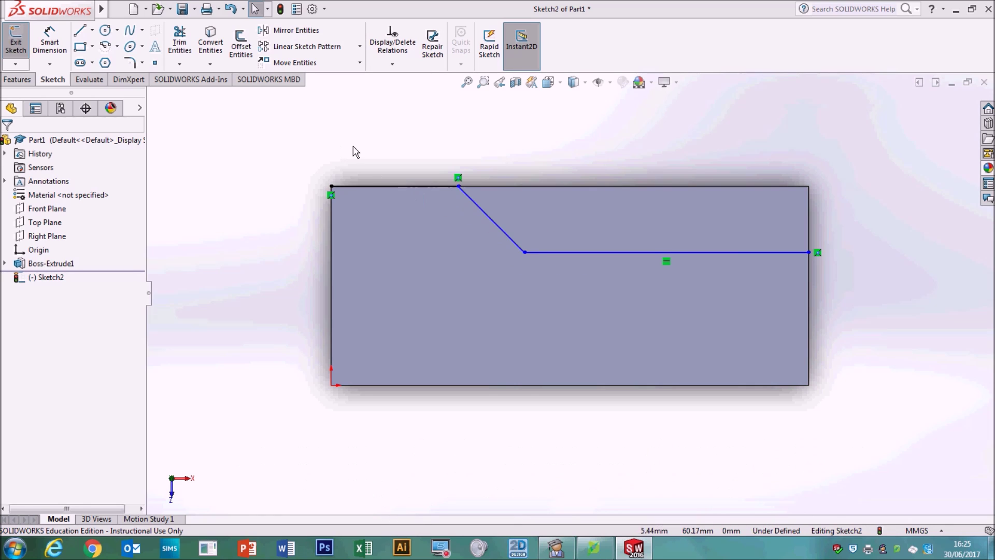
left_click(45, 47)
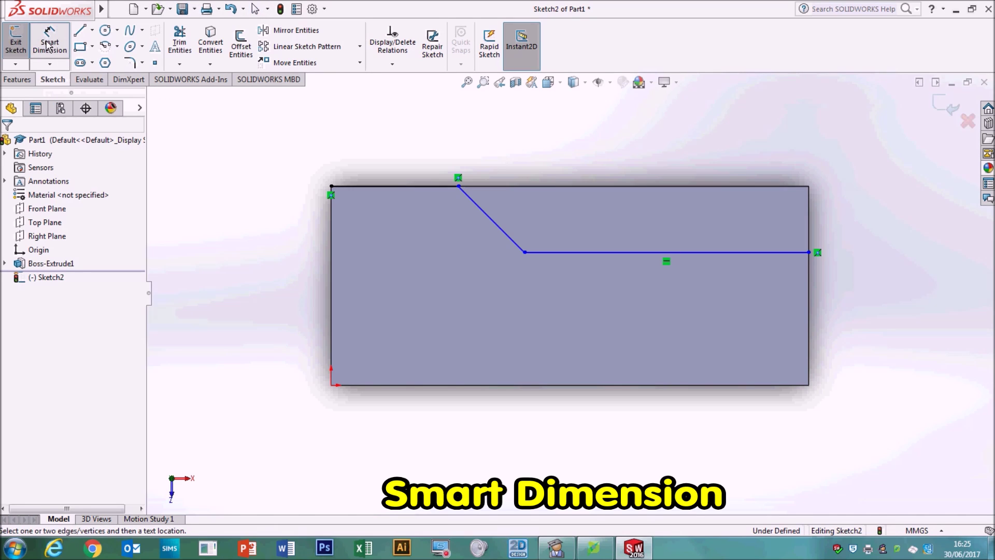
Give the first line along the top edge a 35 mm length dimension.
left_click(394, 186)
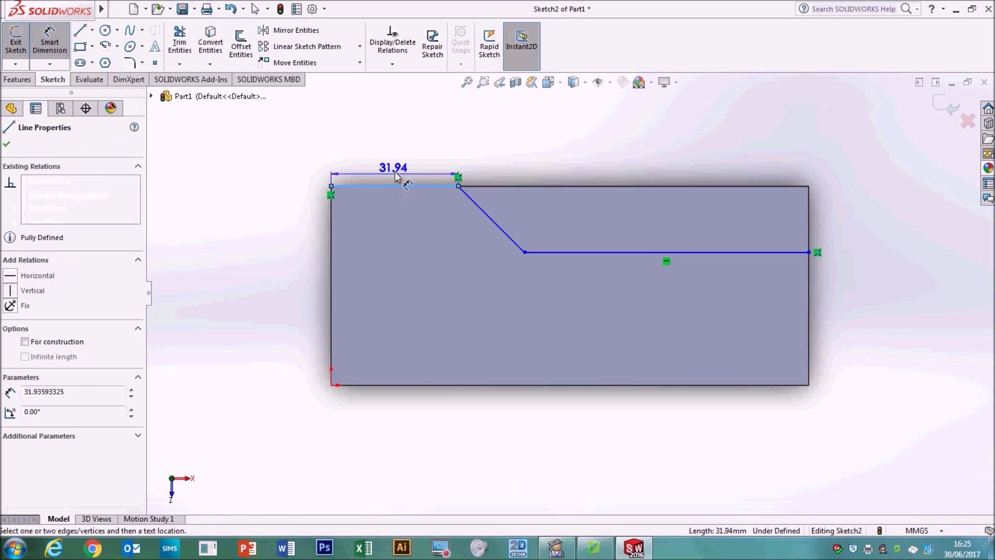
left_click(408, 131)
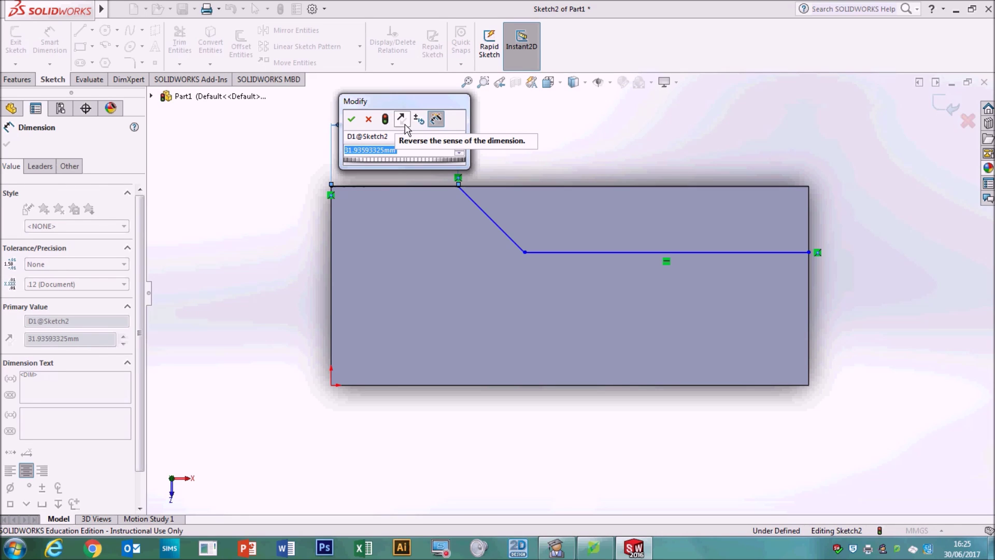
type("35")
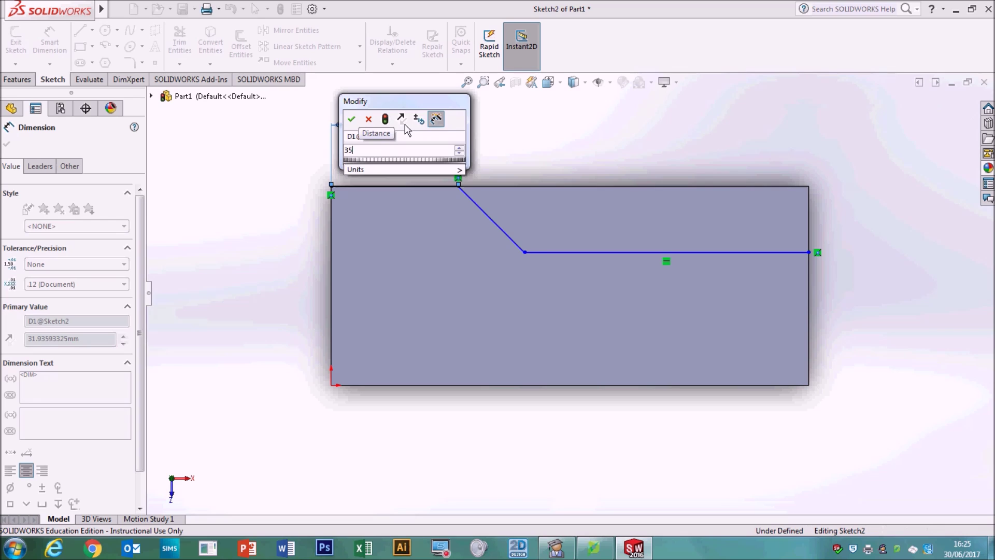
key("Return")
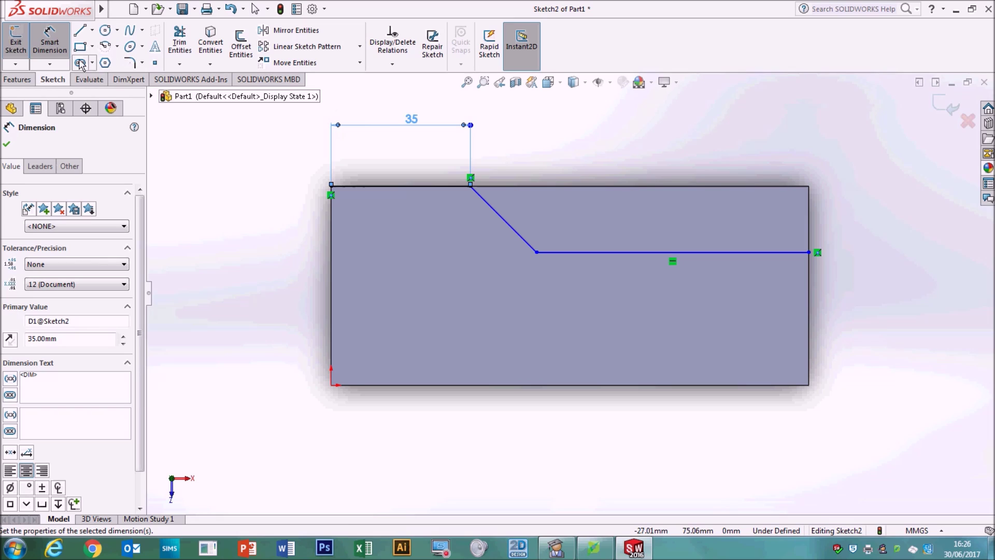
Add a 60° angle dimension between the diagonal and horizontal lines.
left_click(49, 44)
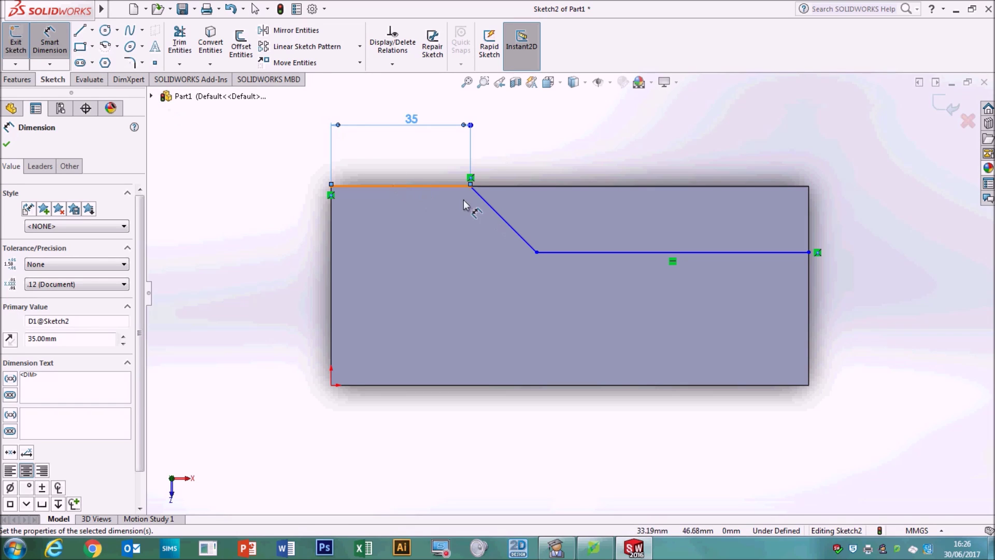
left_click(504, 226)
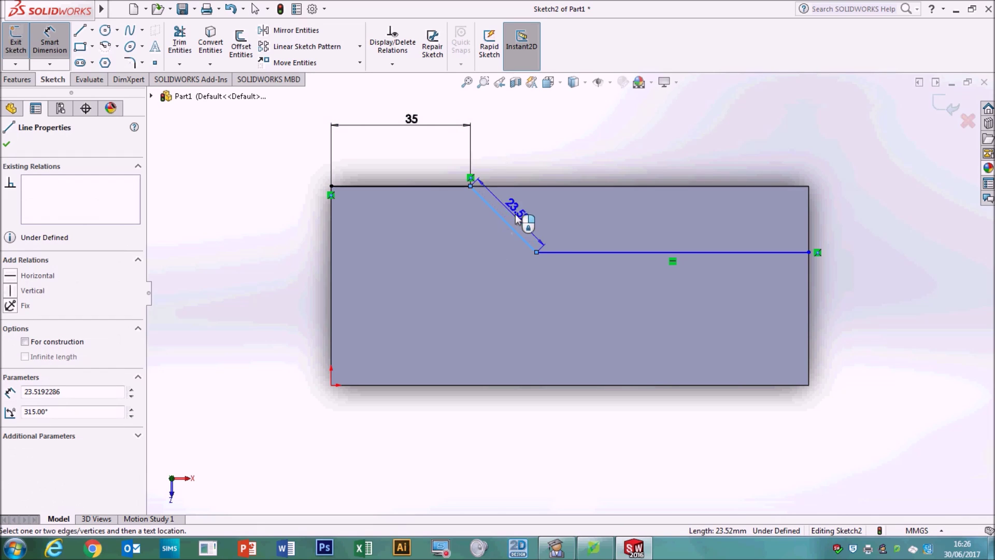
left_click(579, 252)
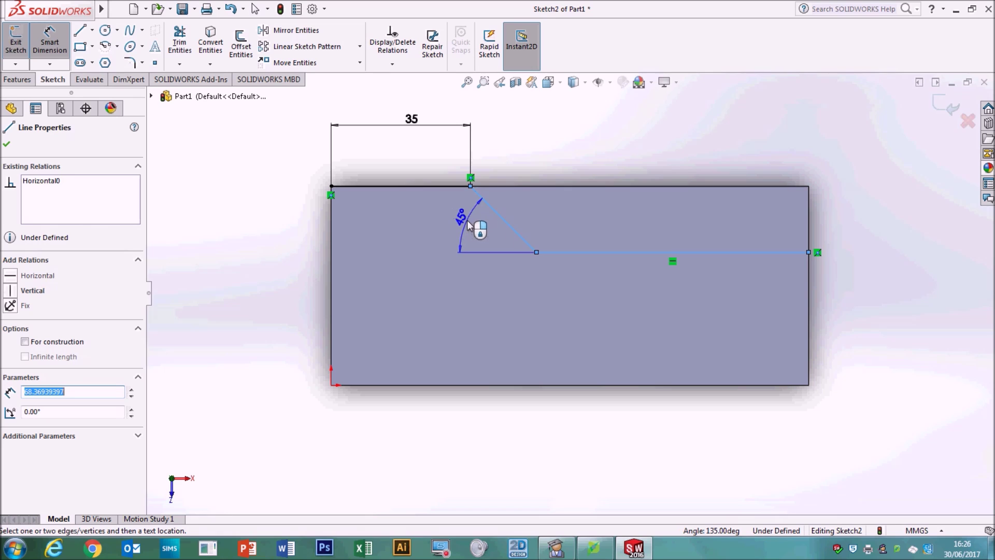
left_click(465, 220)
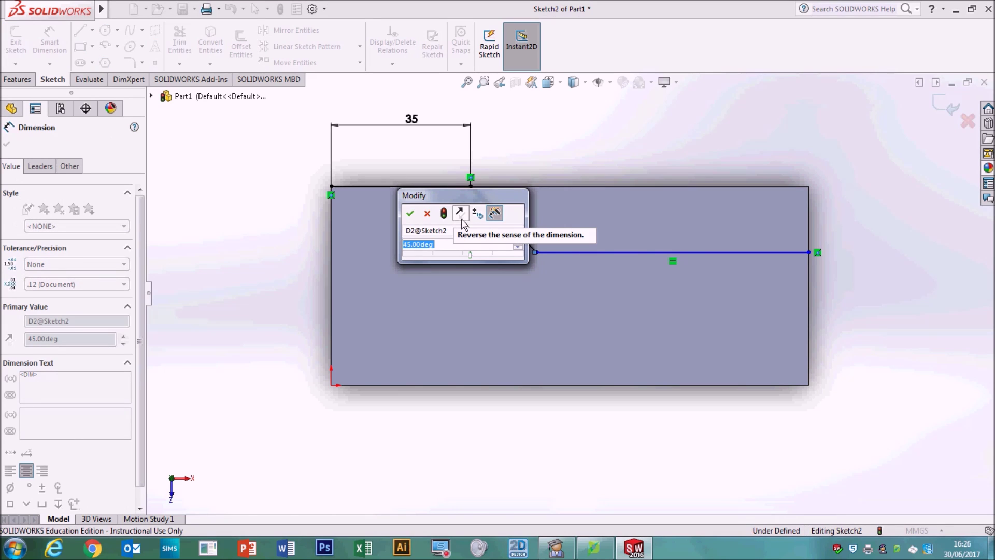
type("60")
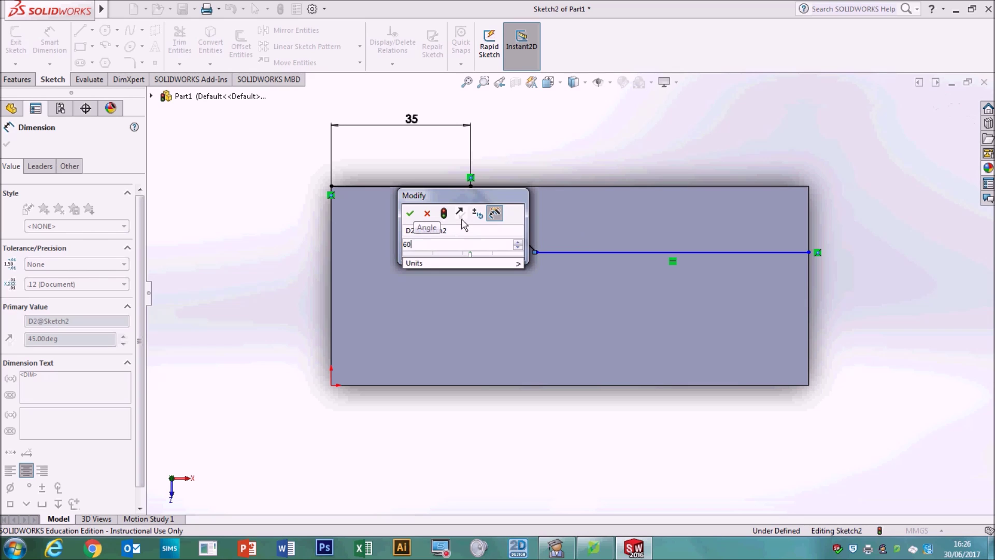
key("Return")
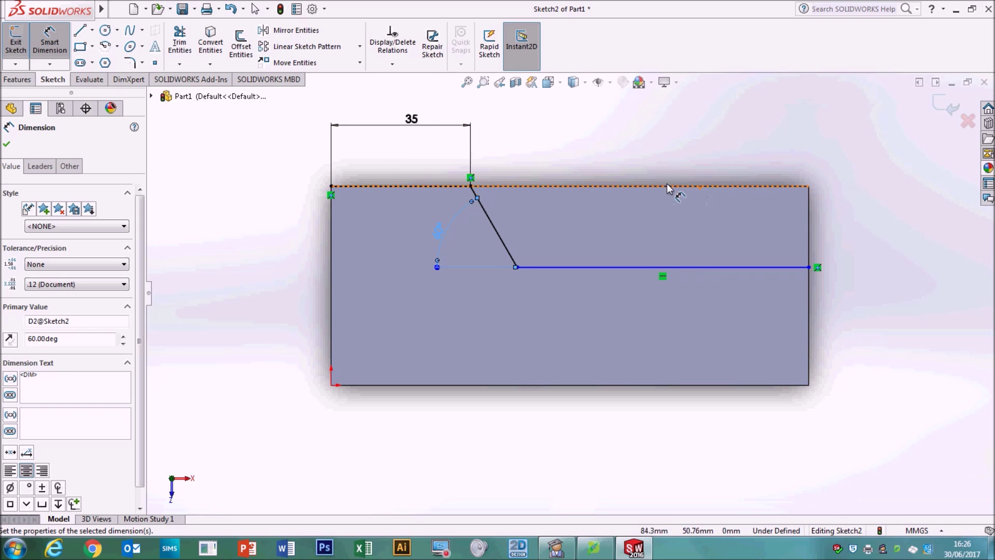
Dimension the lower horizontal line 15 mm below the plate's top edge to fully define Sketch2.
left_click(755, 192)
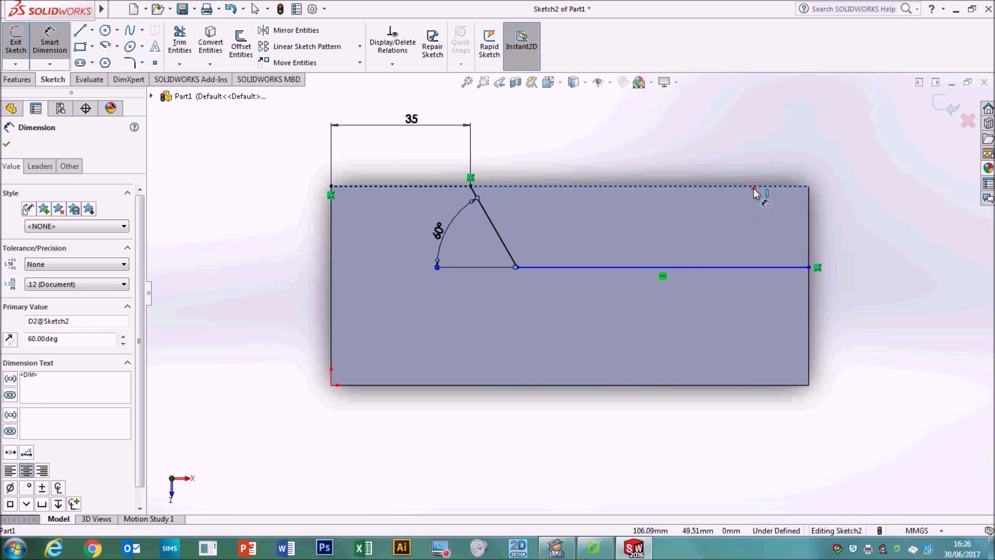
left_click(769, 268)
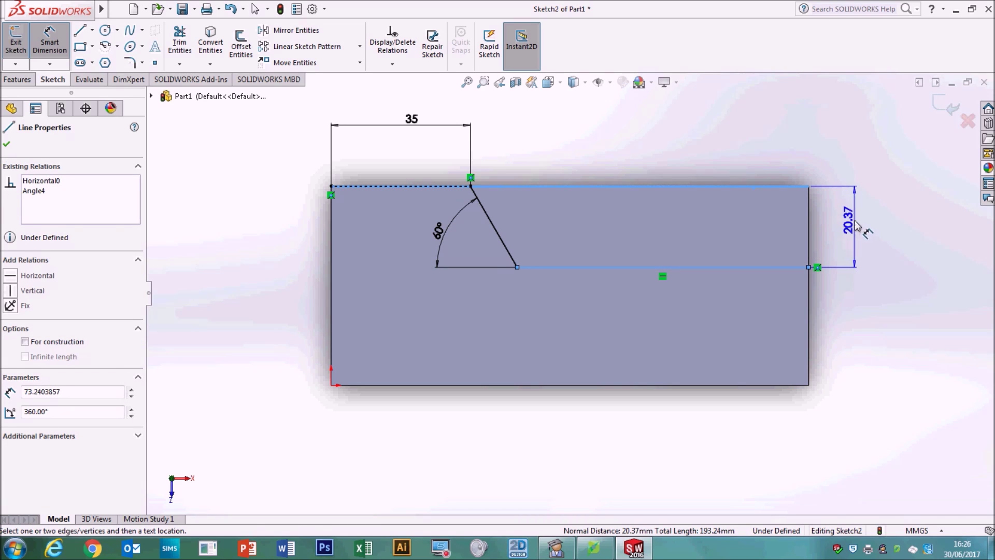
left_click(856, 229)
type("15")
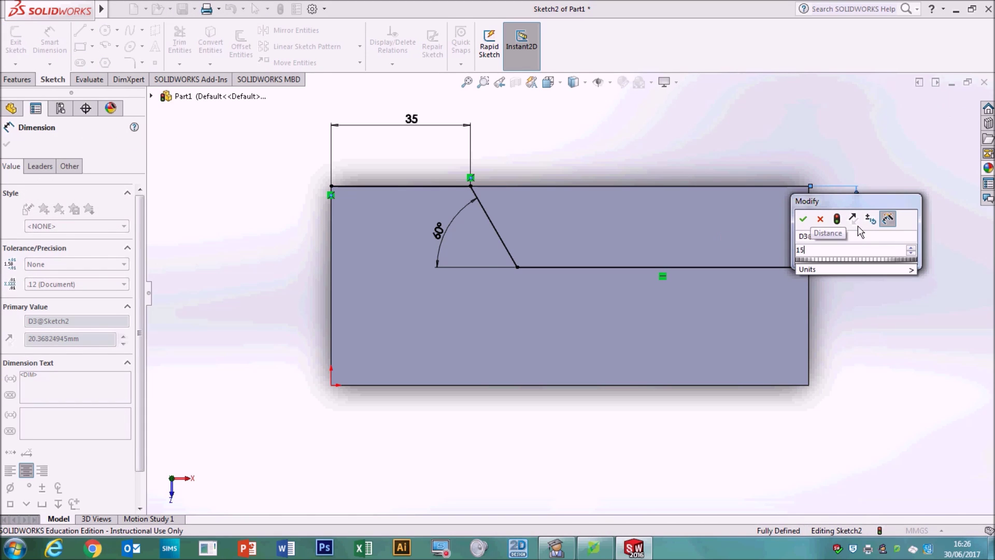
key("Return")
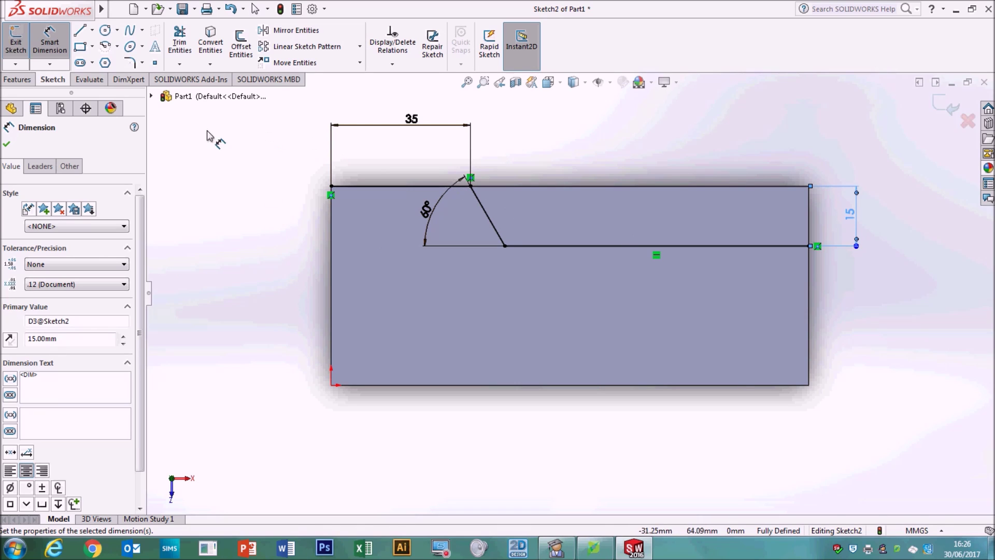
left_click(8, 145)
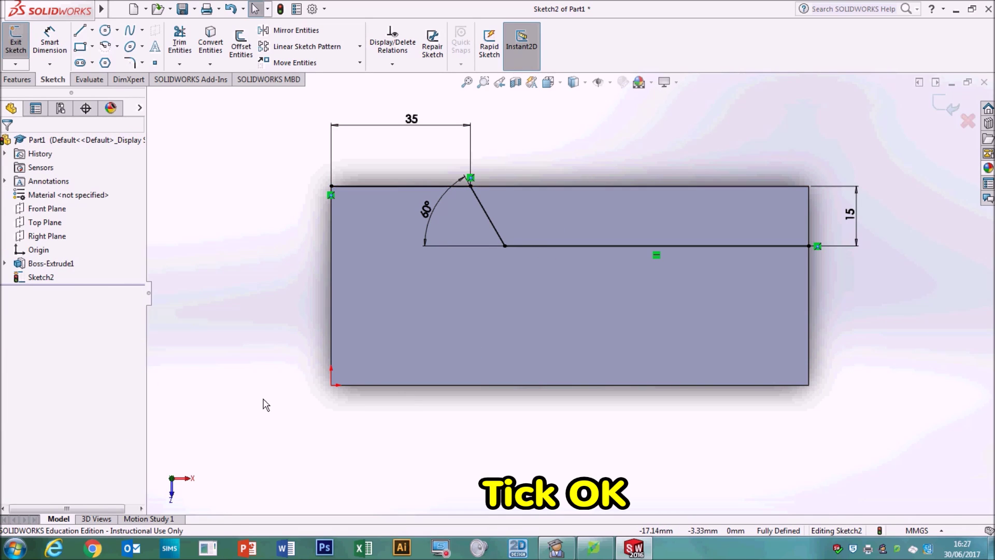
Switch to an isometric view and start an Extruded Cut from the corner sketch.
key("space")
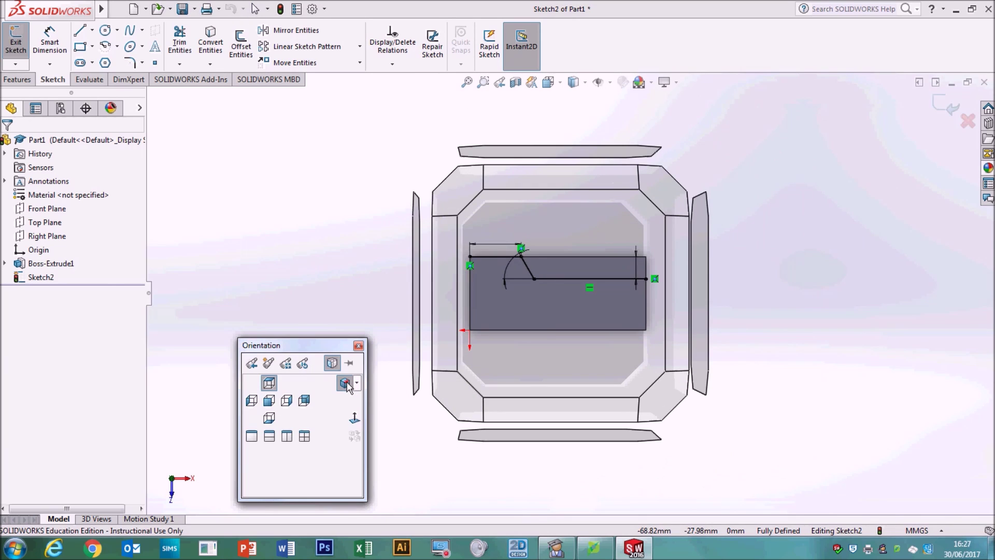
left_click(345, 383)
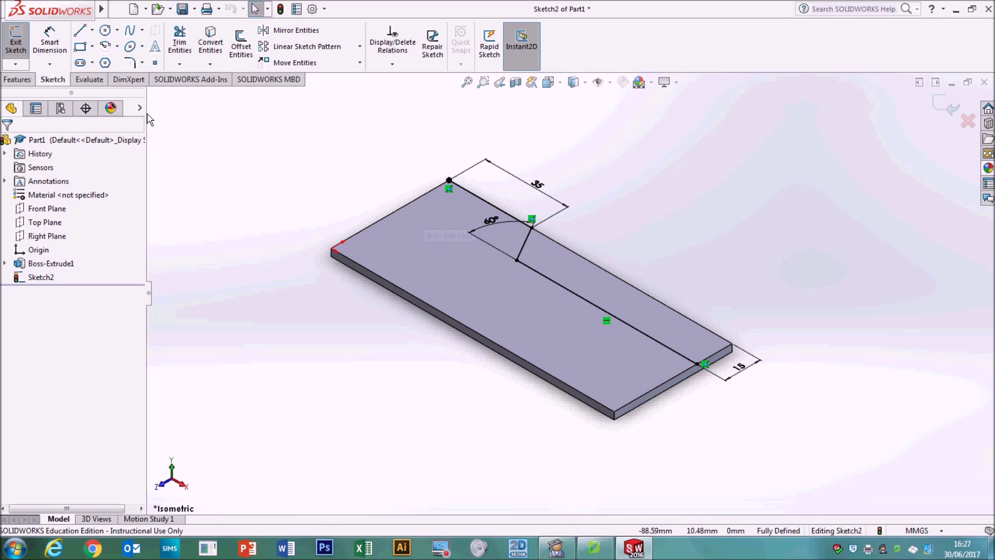
left_click(22, 81)
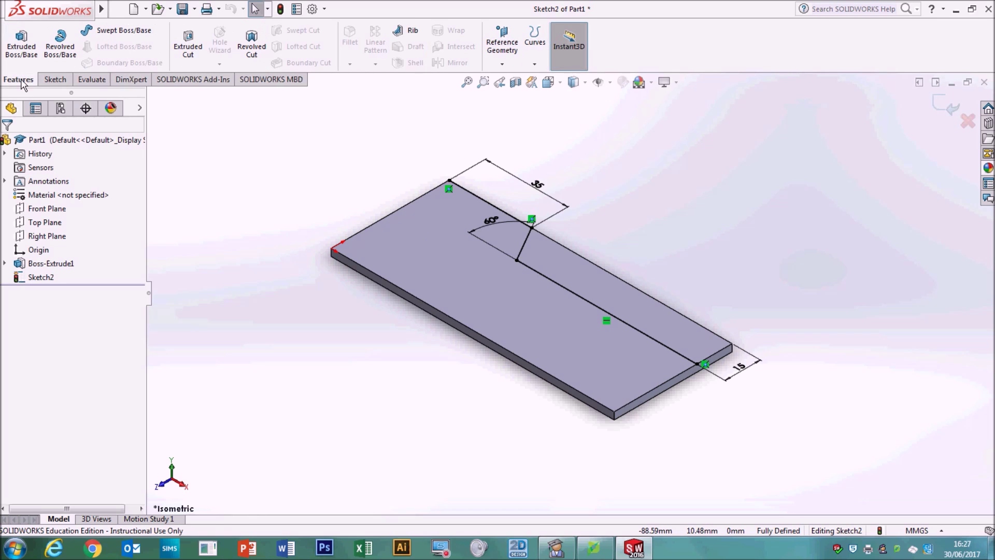
left_click(190, 57)
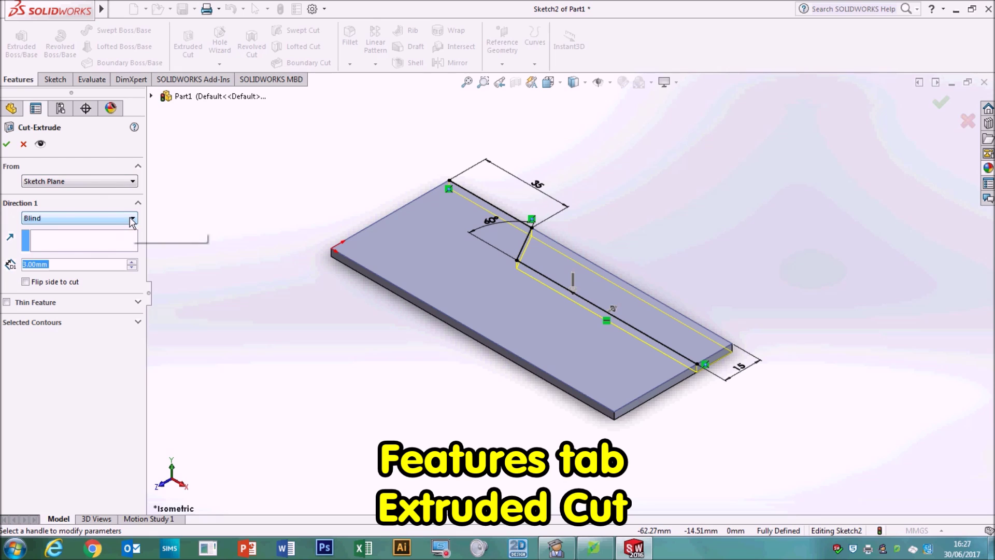
Check the preview and apply the cut as Blind at 3.00 mm, removing the stepped corner.
right_click_drag(515, 417, 534, 415)
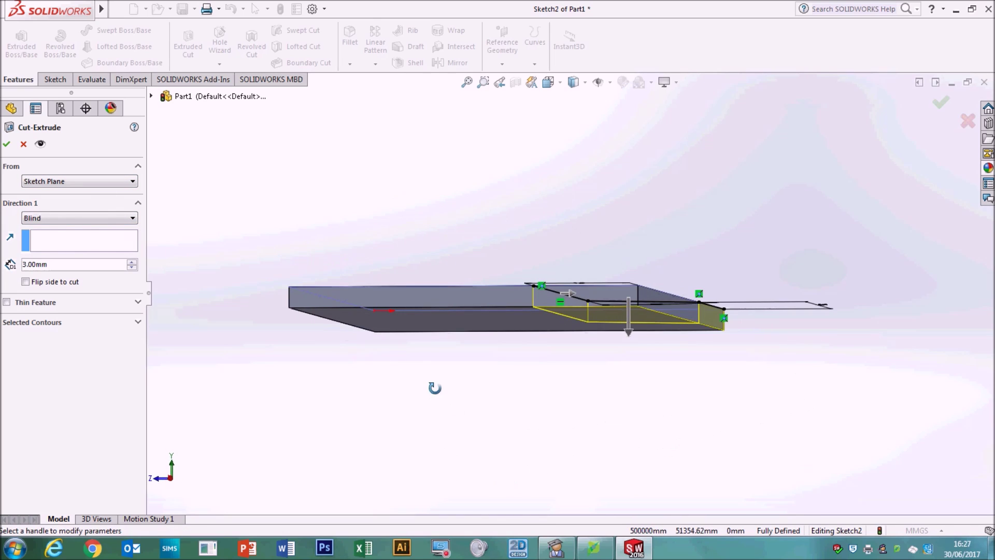
middle_click_drag(436, 386, 595, 442)
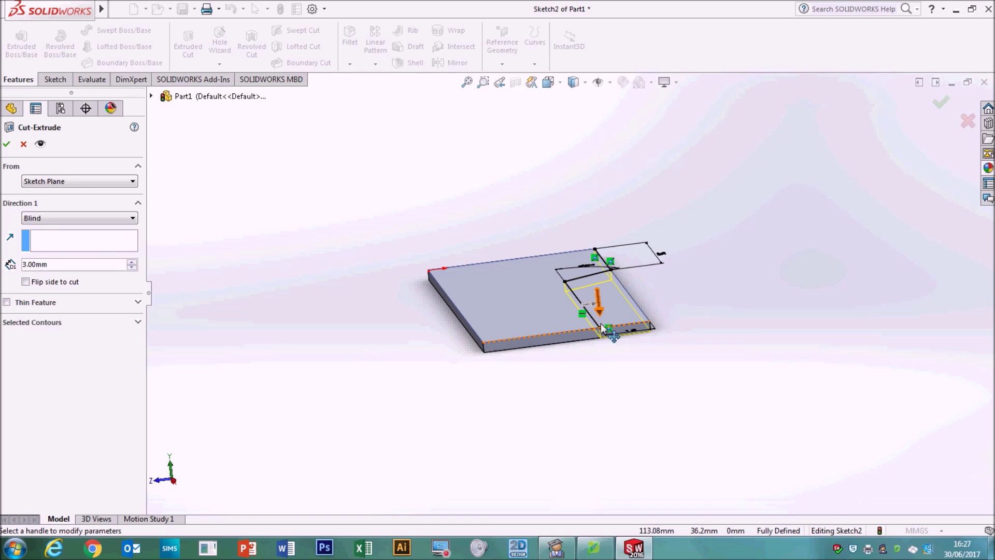
mouse_move(269, 370)
middle_mouse_down()
mouse_move(304, 402)
mouse_move(298, 409)
middle_mouse_up()
left_click(71, 219)
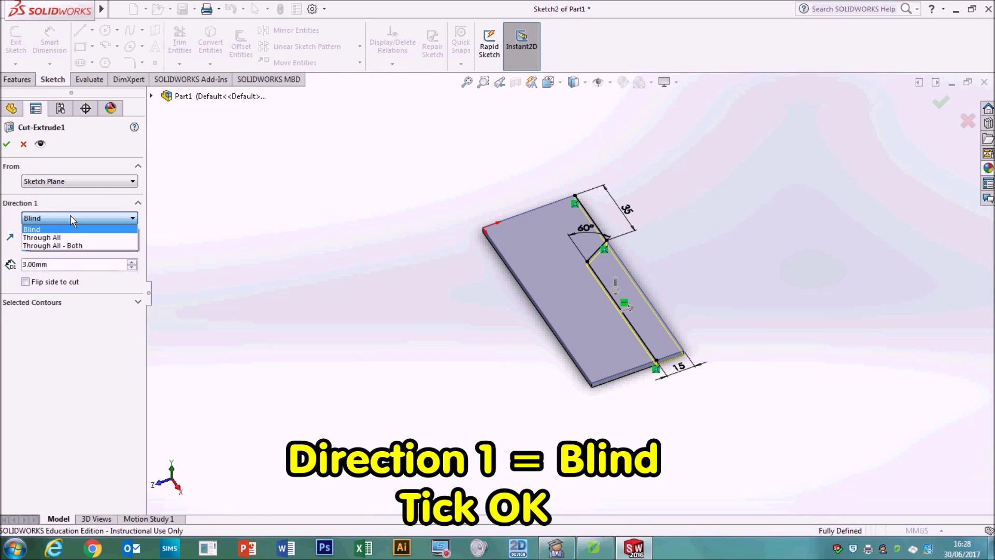
left_click(76, 218)
left_click(75, 218)
left_click(75, 218)
left_click(6, 145)
left_click(6, 145)
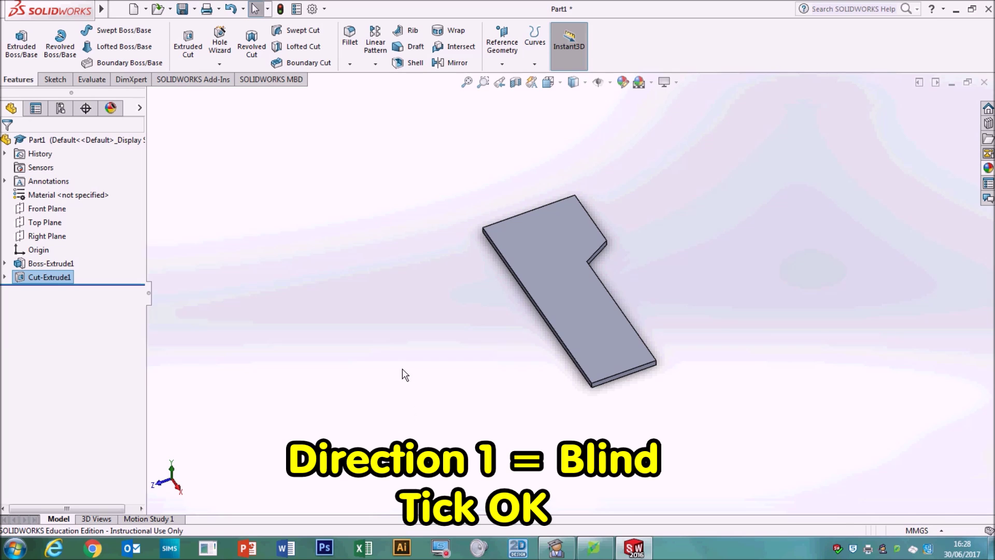
Select the plate's top face and turn the view Normal To it.
right_click_drag(405, 375, 377, 244)
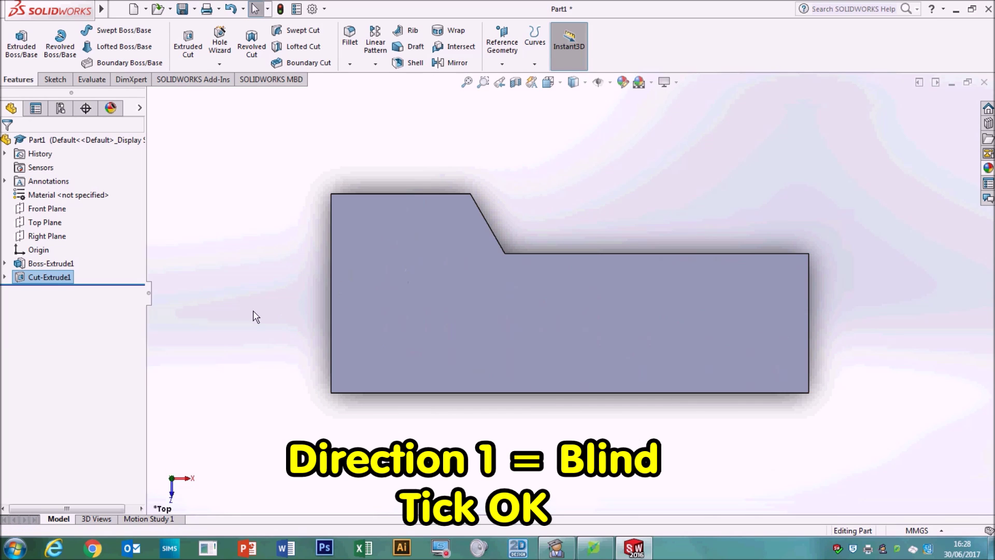
middle_click_drag(254, 316, 222, 274)
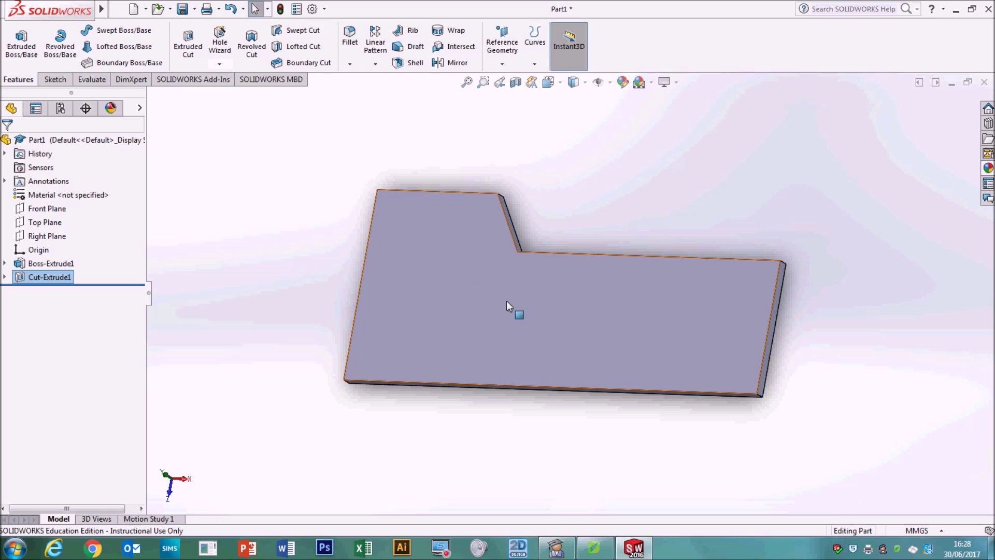
left_click(453, 340)
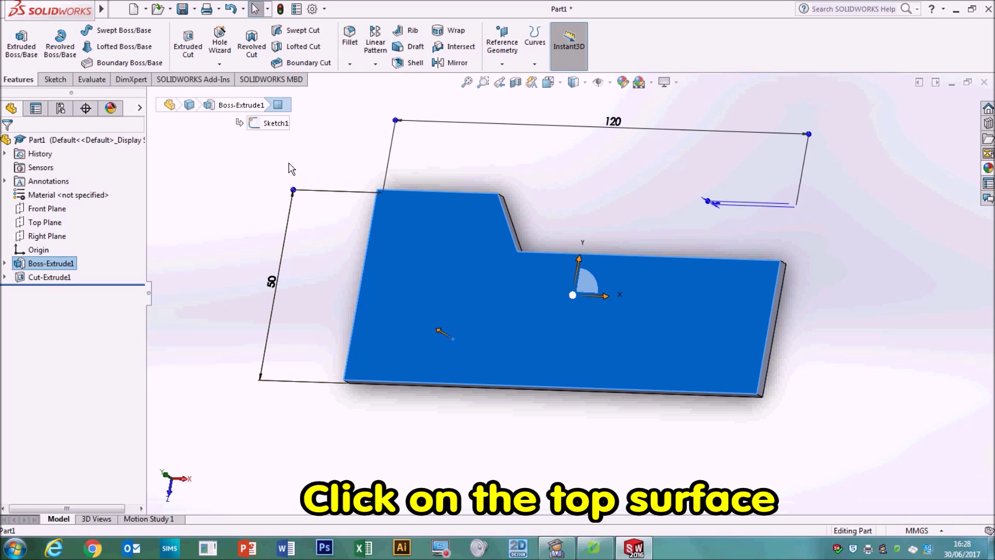
right_click(484, 287)
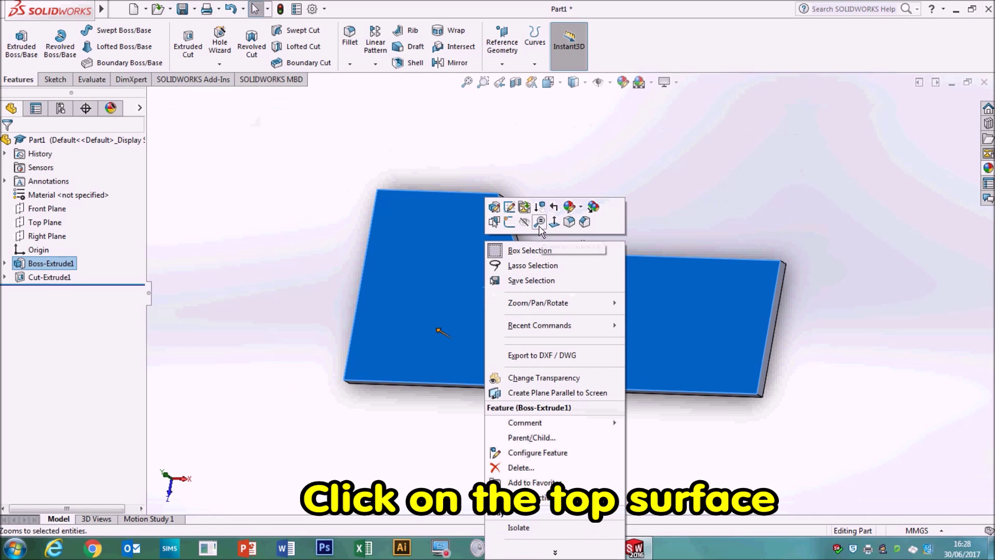
left_click(555, 223)
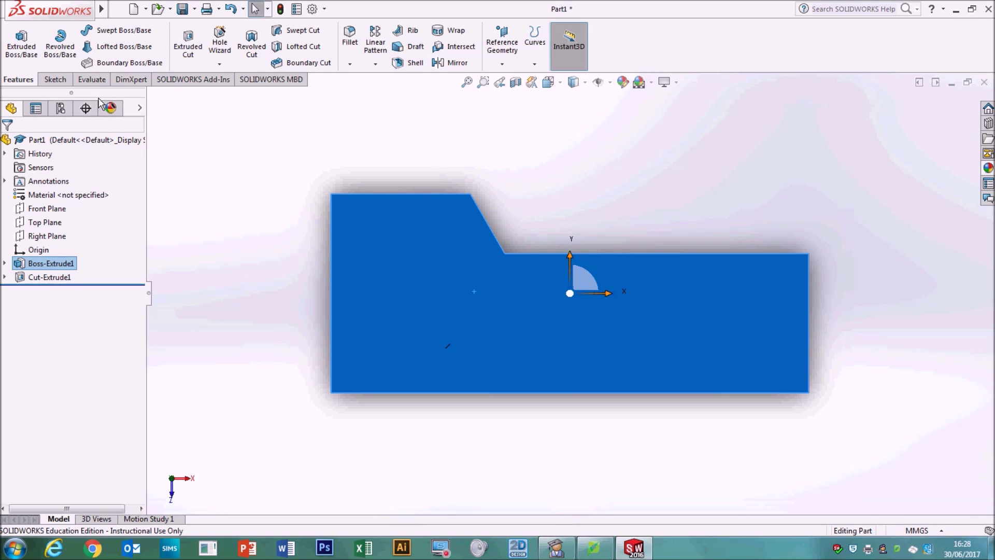
left_click(61, 82)
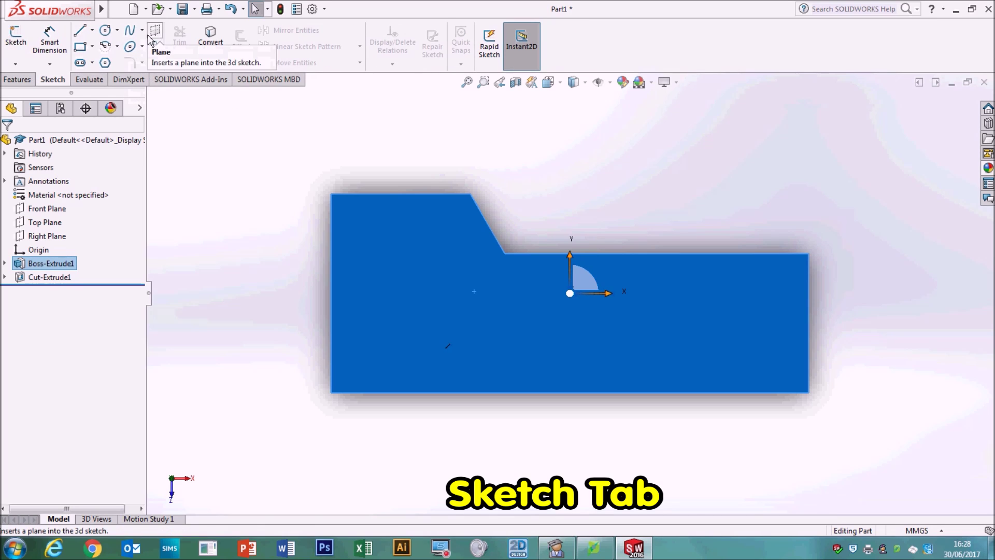
Draw a horizontal 120 mm centreline from the right edge's midpoint to the left edge.
left_click(93, 33)
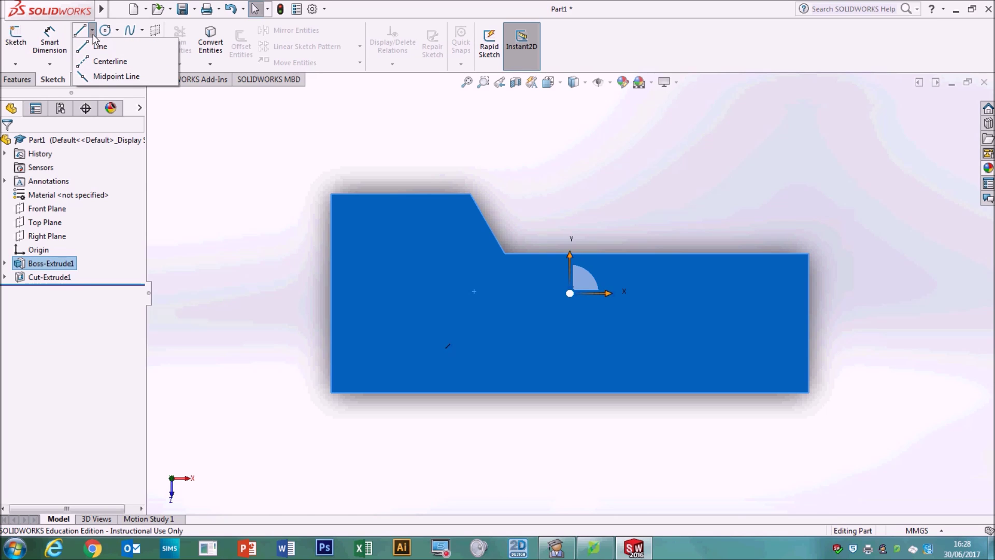
left_click(110, 61)
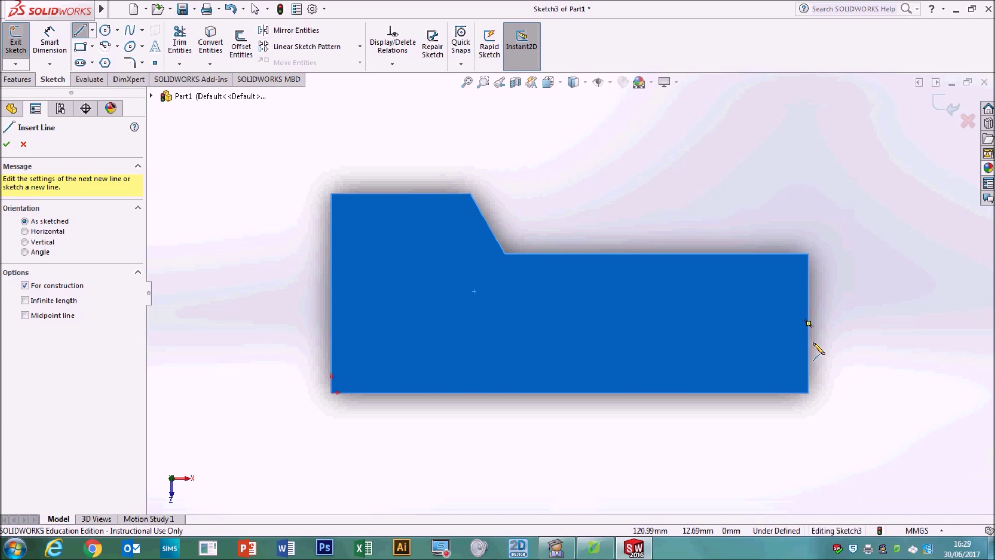
left_click(808, 322)
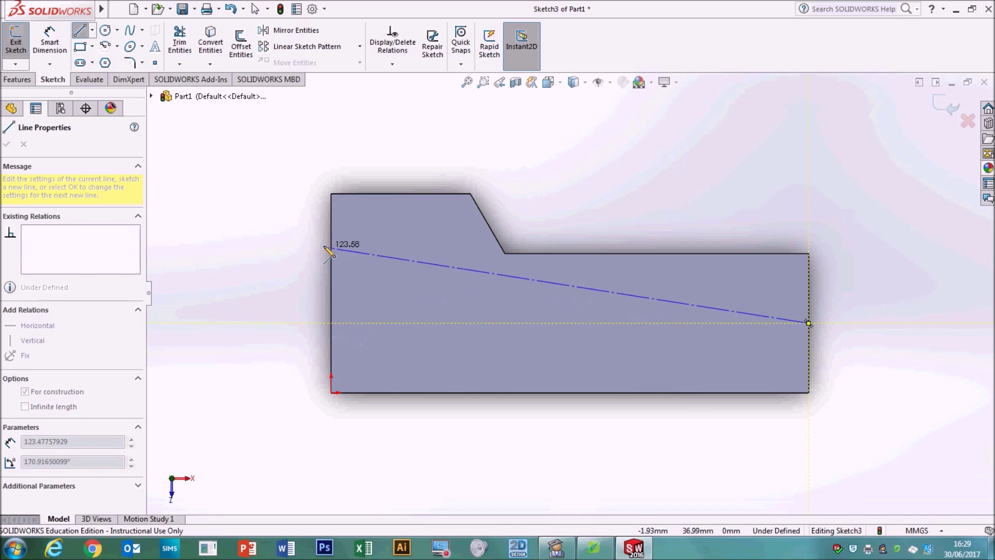
left_click(331, 322)
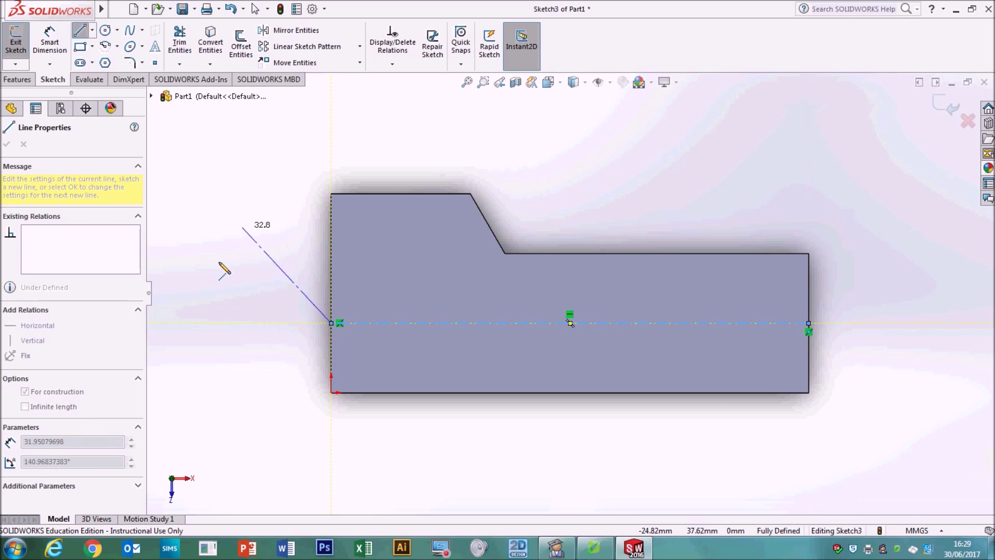
scroll(278, 256, "up", 2)
scroll(311, 275, "down", 4)
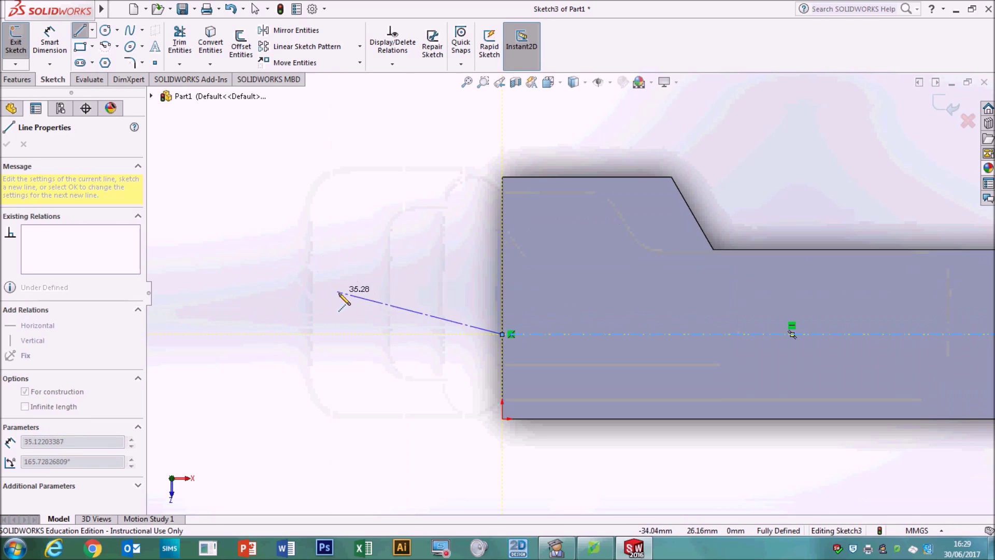
scroll(386, 256, "down", 2)
scroll(495, 328, "up", 2)
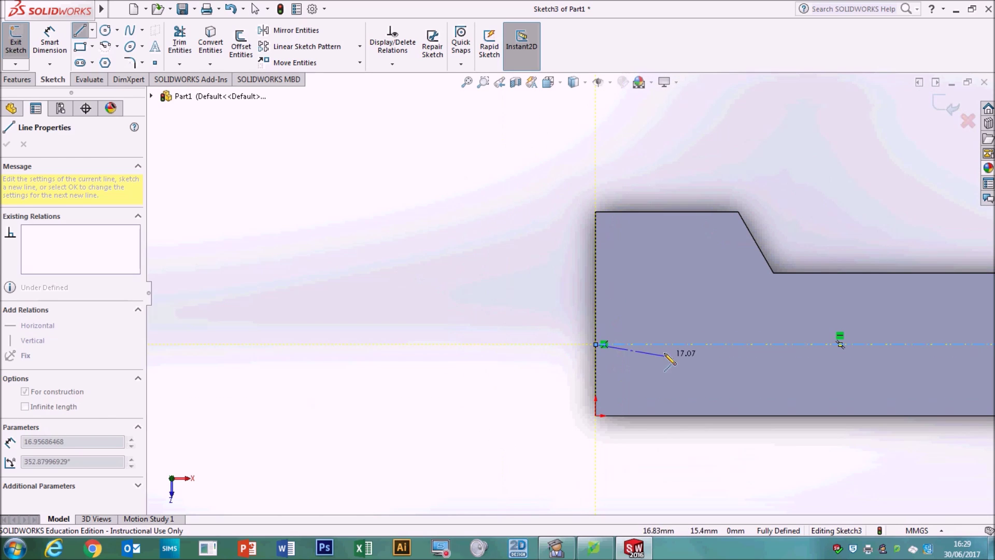
scroll(706, 325, "up", 2)
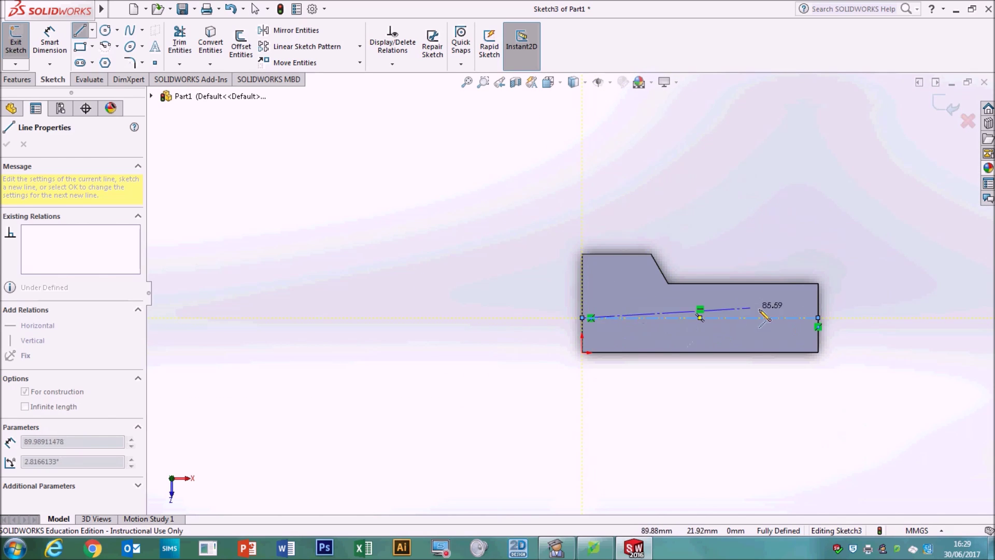
mouse_move(591, 319)
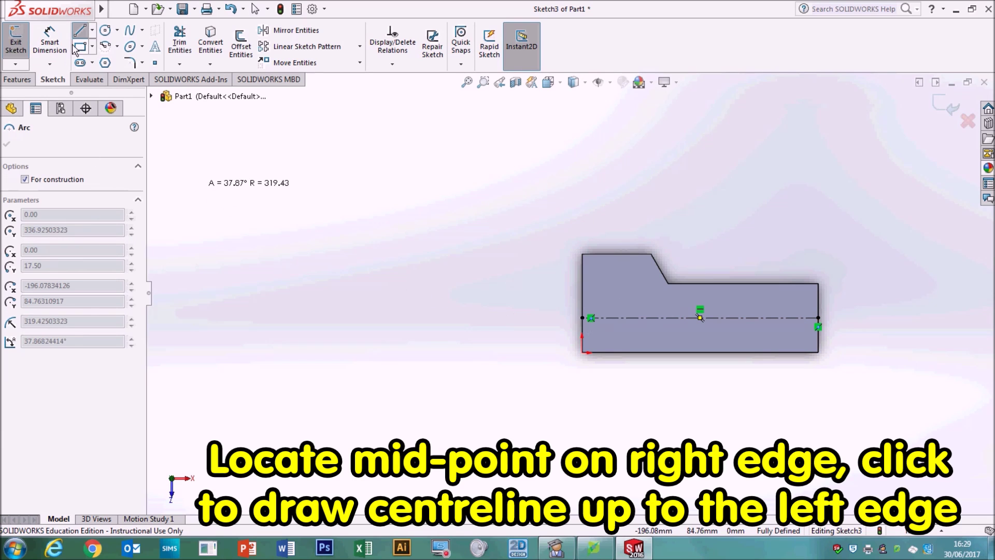
Pick the centre-radius Circle tool and draw the first two circles on the centreline.
scroll(627, 272, "up", 3)
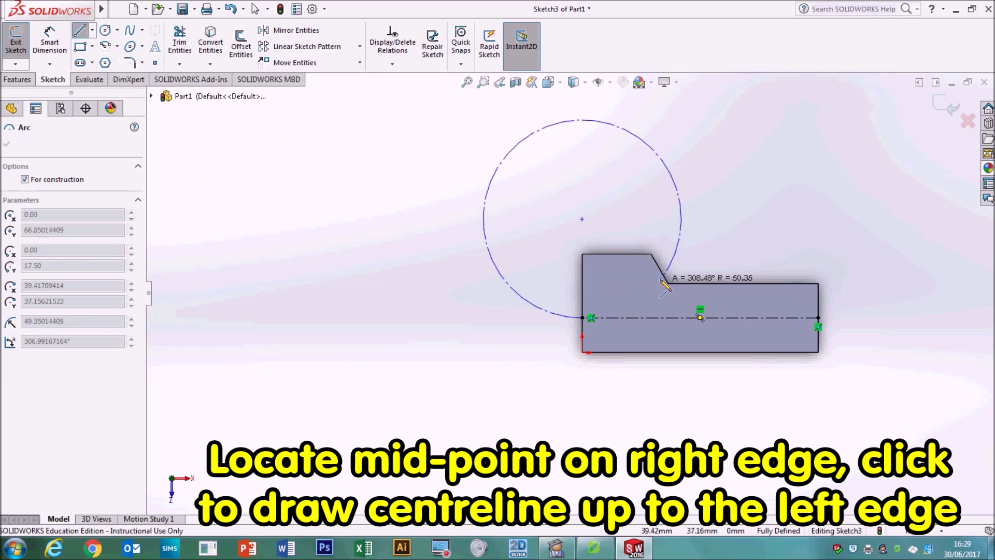
scroll(667, 273, "down", 4)
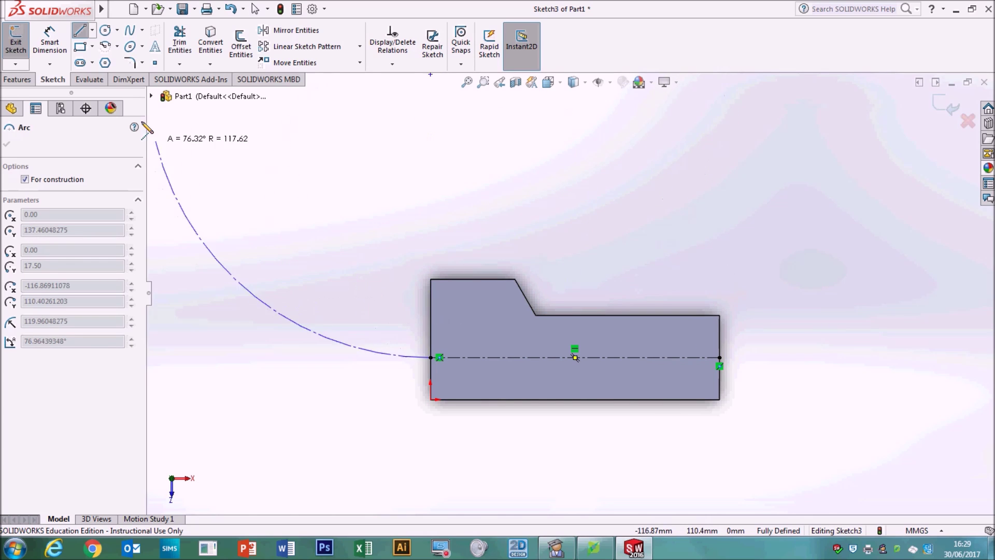
left_click(119, 32)
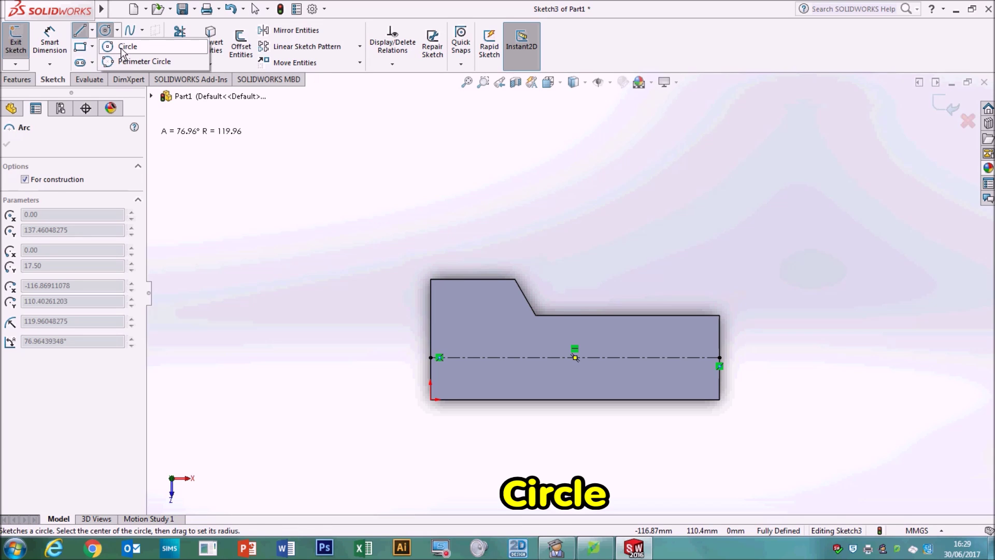
left_click(124, 47)
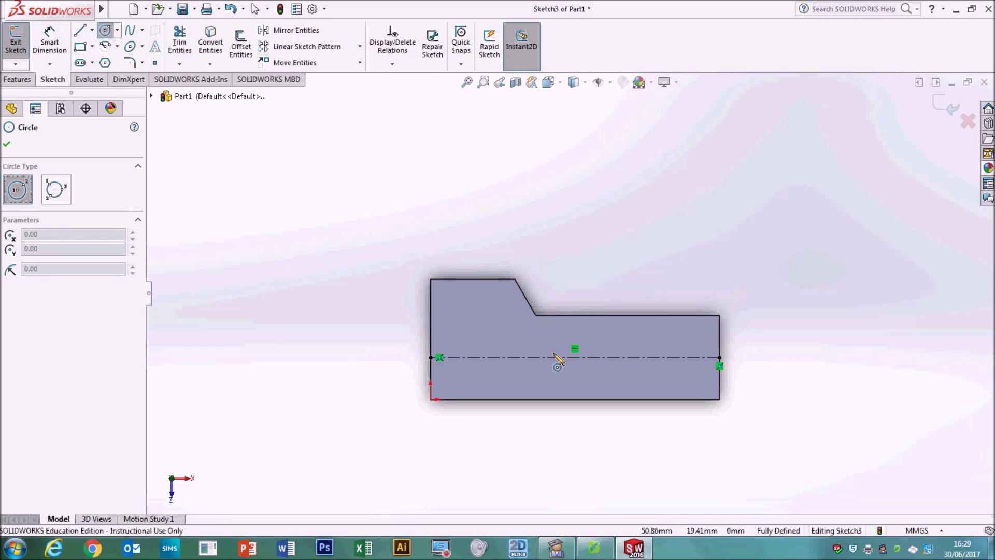
scroll(629, 382, "up", 2)
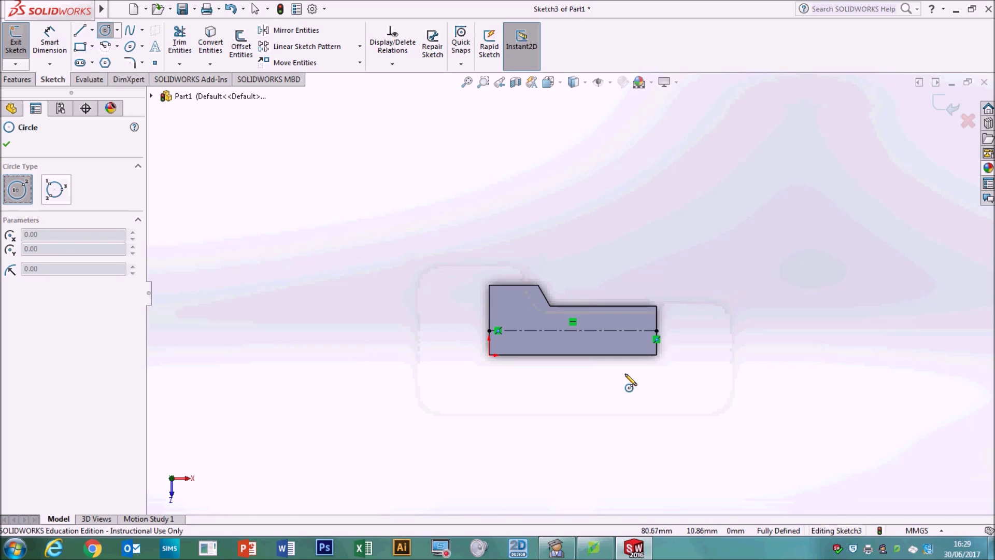
scroll(642, 329, "down", 5)
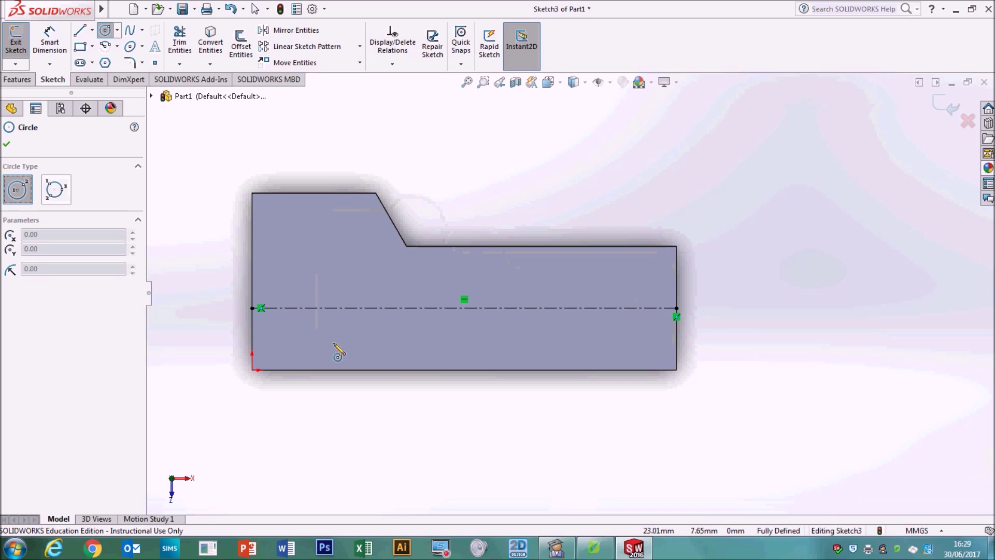
scroll(269, 319, "up", 2)
scroll(285, 305, "down", 4)
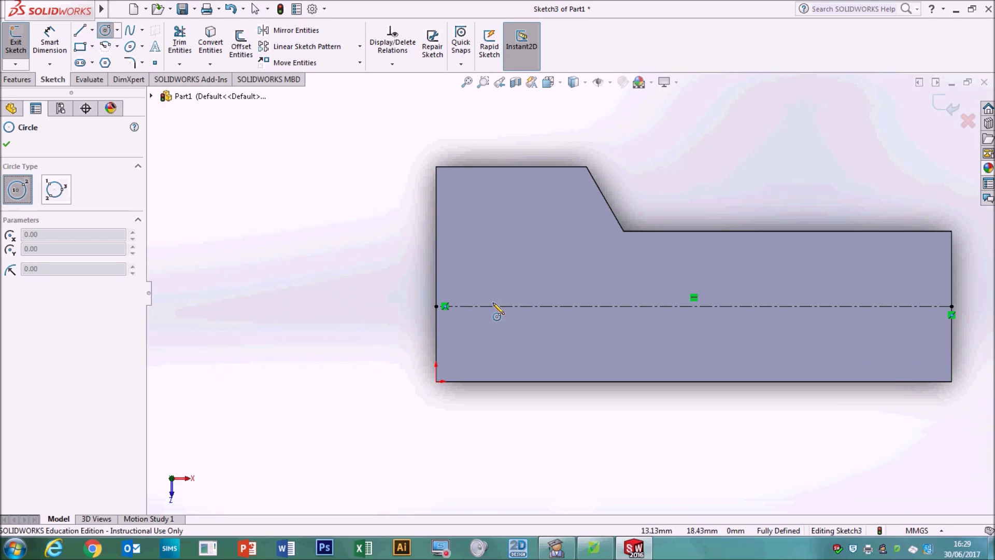
left_click(476, 306)
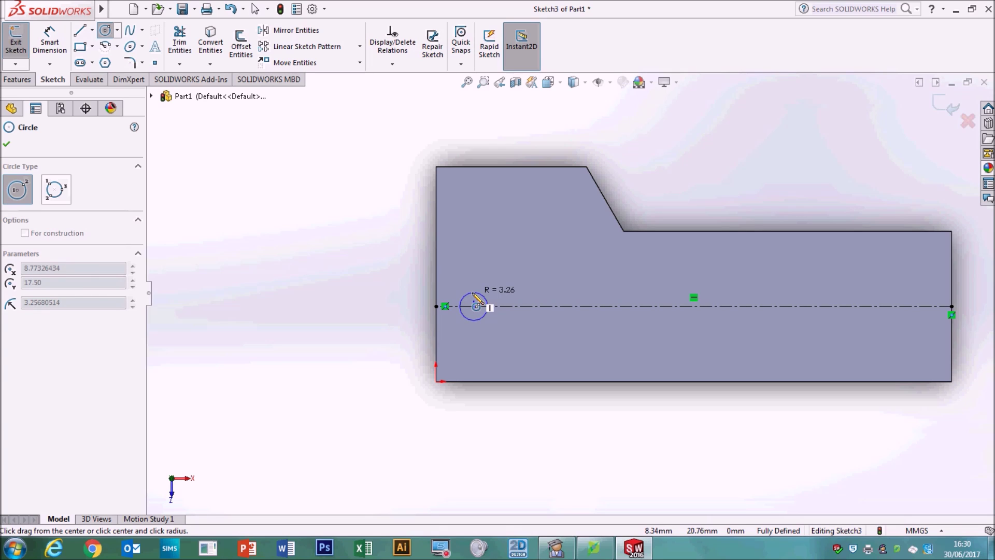
left_click(474, 293)
left_click(528, 306)
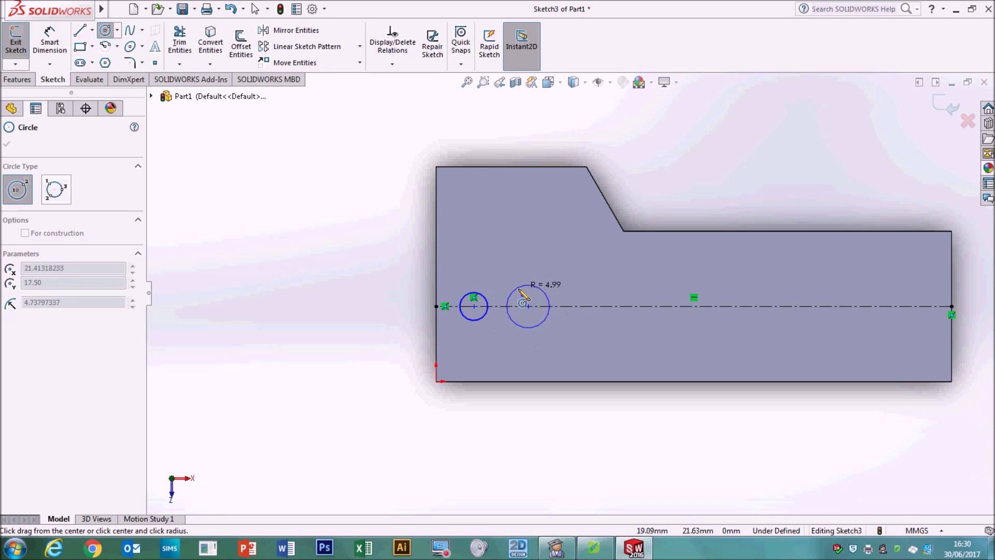
left_click(519, 295)
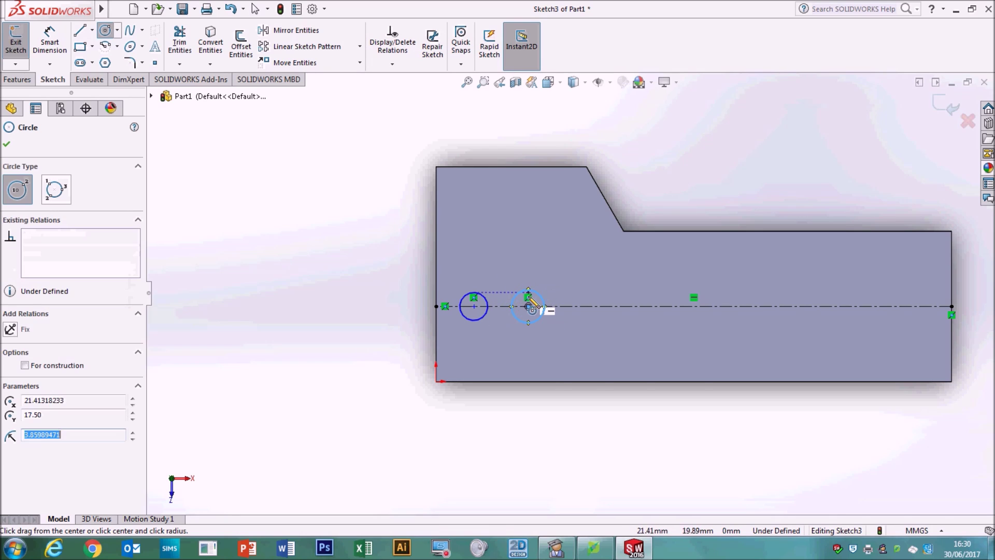
Draw six more circles centred along the centreline toward the plate's right end.
left_click(575, 306)
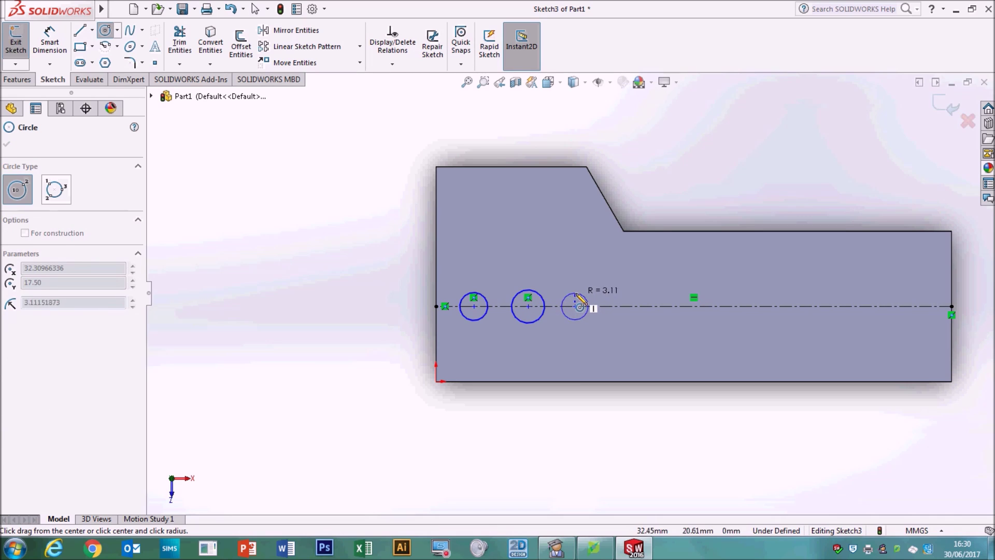
left_click(583, 295)
left_click(627, 306)
left_click(634, 296)
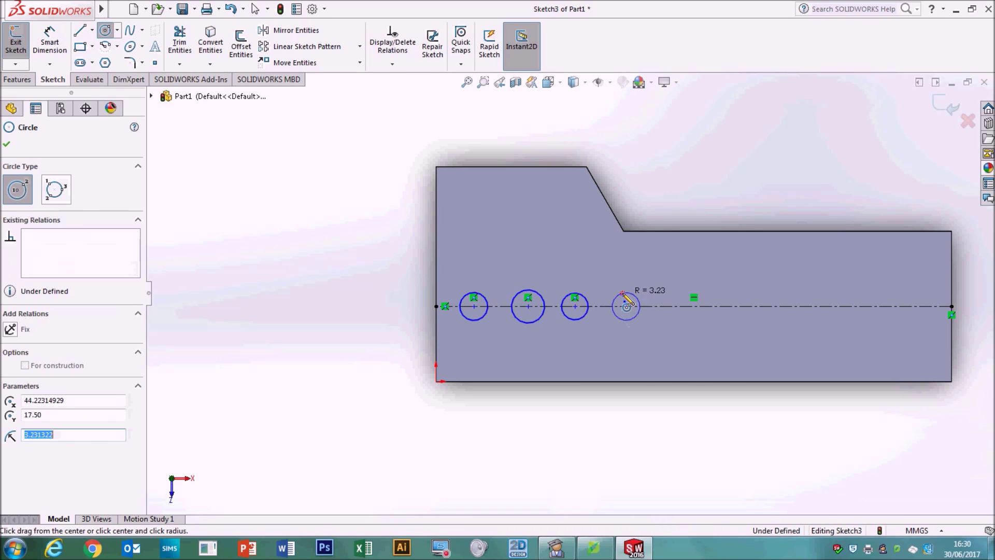
left_click(681, 307)
left_click(680, 297)
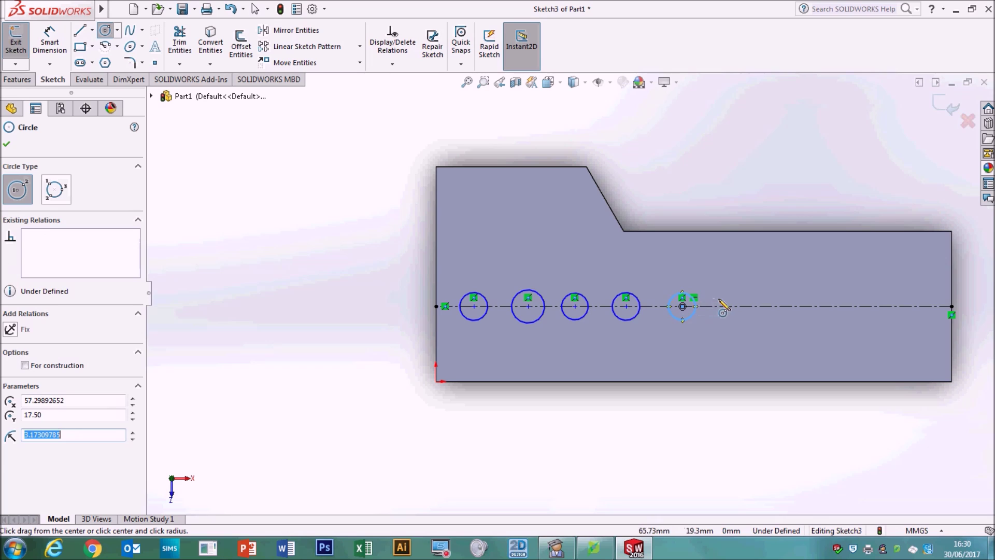
left_click(738, 307)
left_click(738, 297)
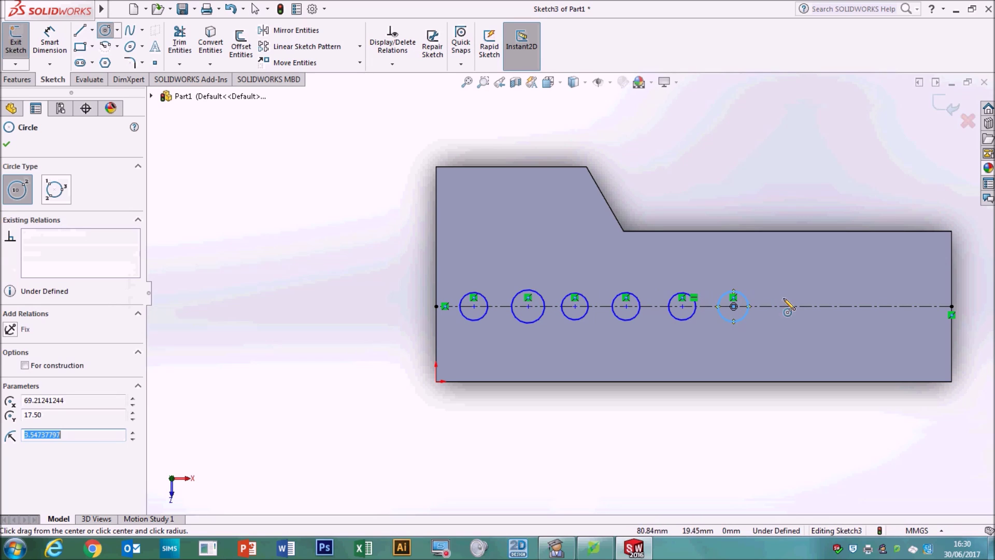
left_click(783, 306)
left_click(793, 293)
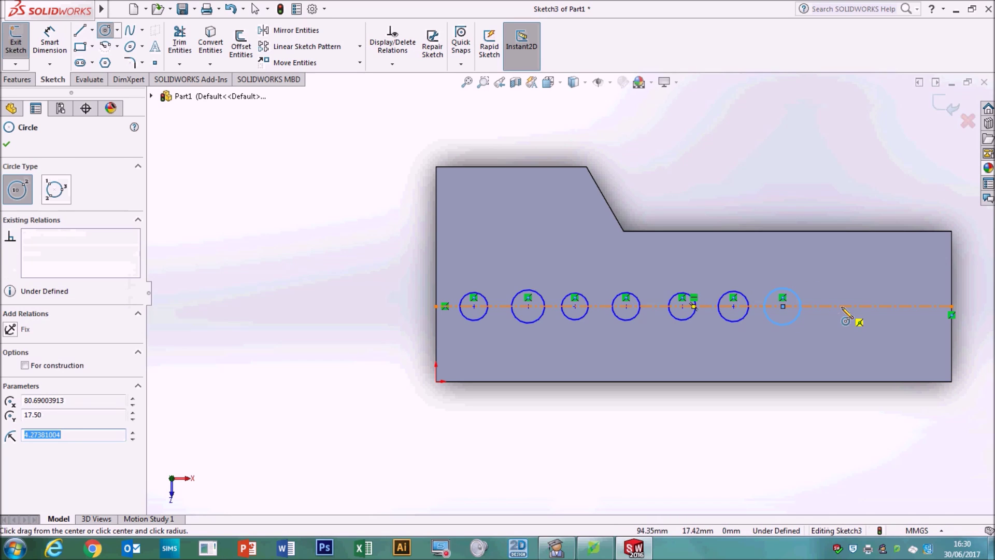
left_click(841, 306)
left_click(851, 291)
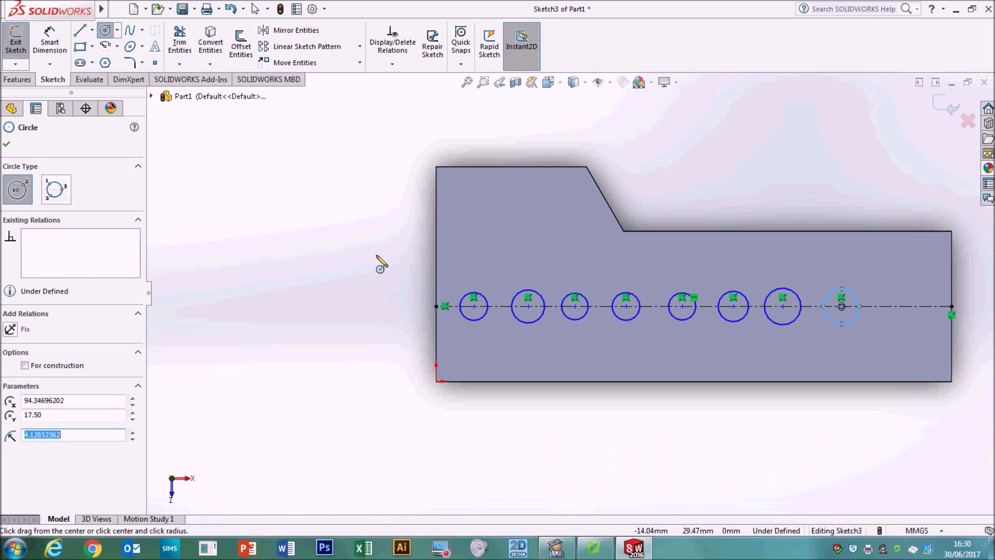
Dimension the first circle's centre 14 mm from the plate's left edge.
left_click(49, 46)
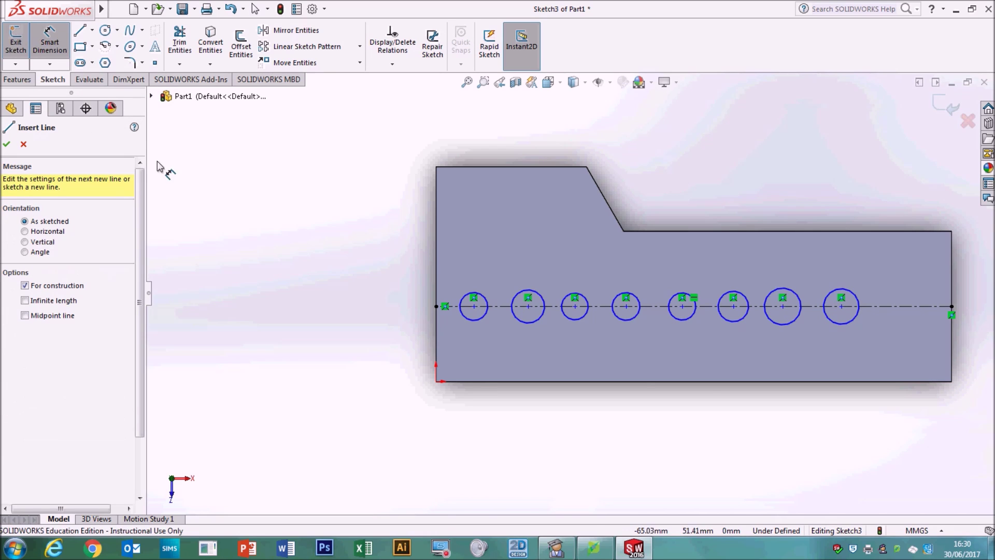
left_click(438, 318)
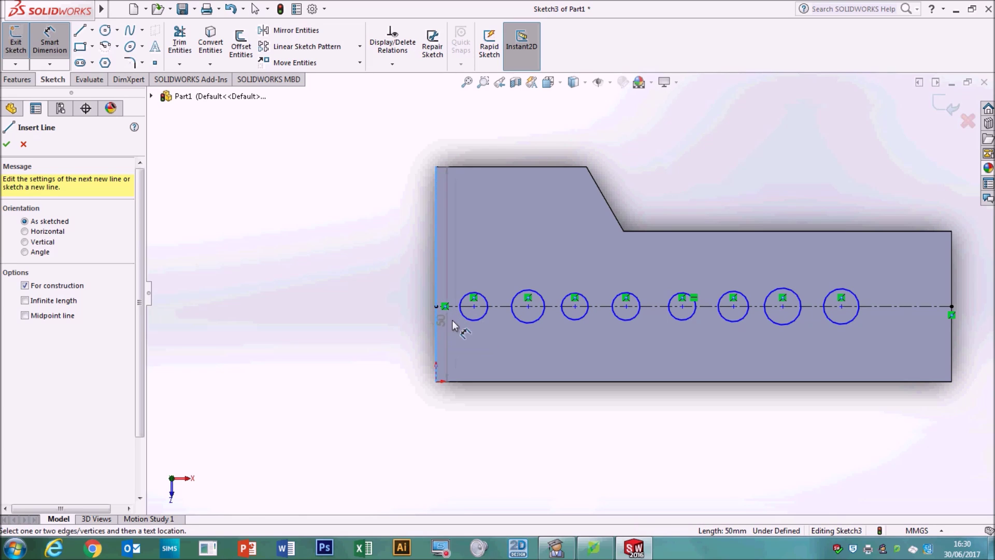
left_click(475, 307)
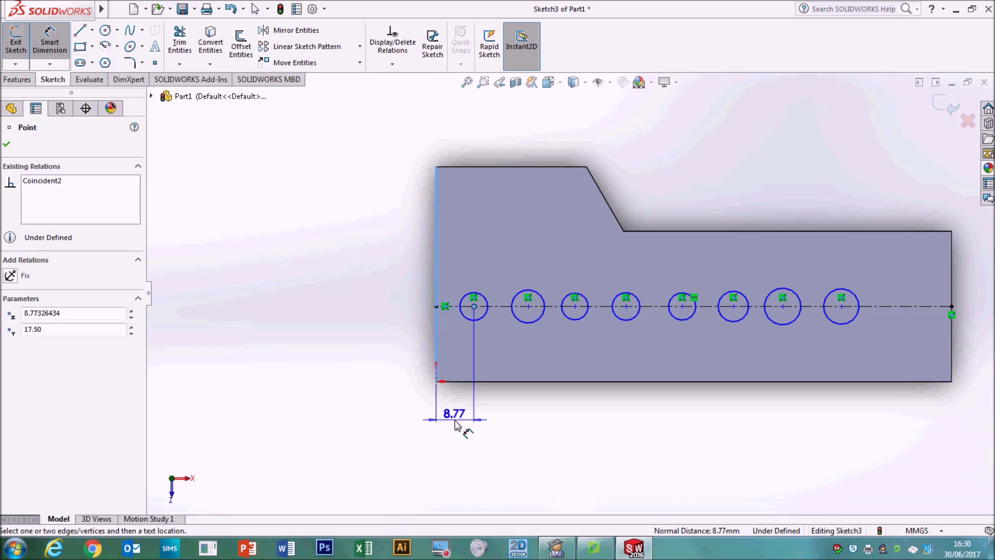
left_click(460, 432)
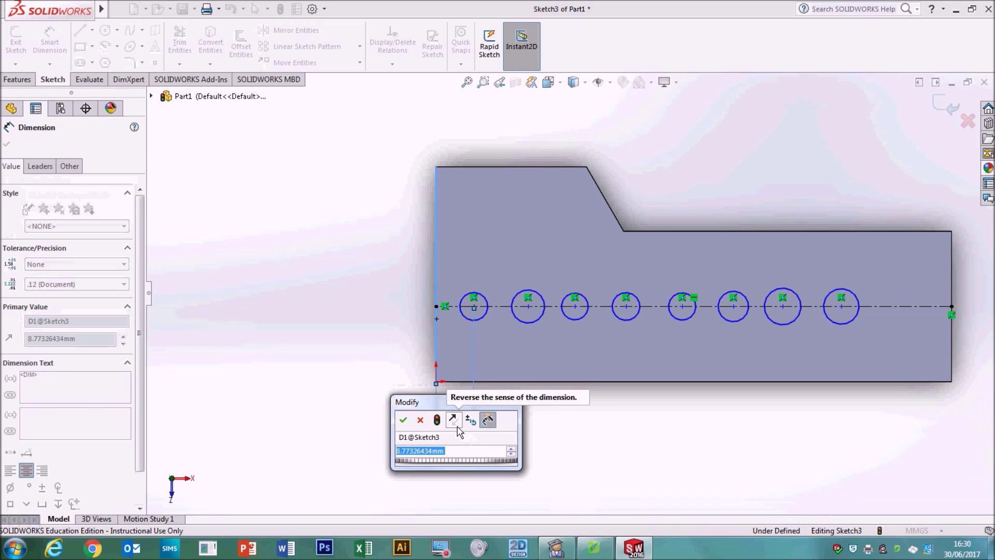
type("14")
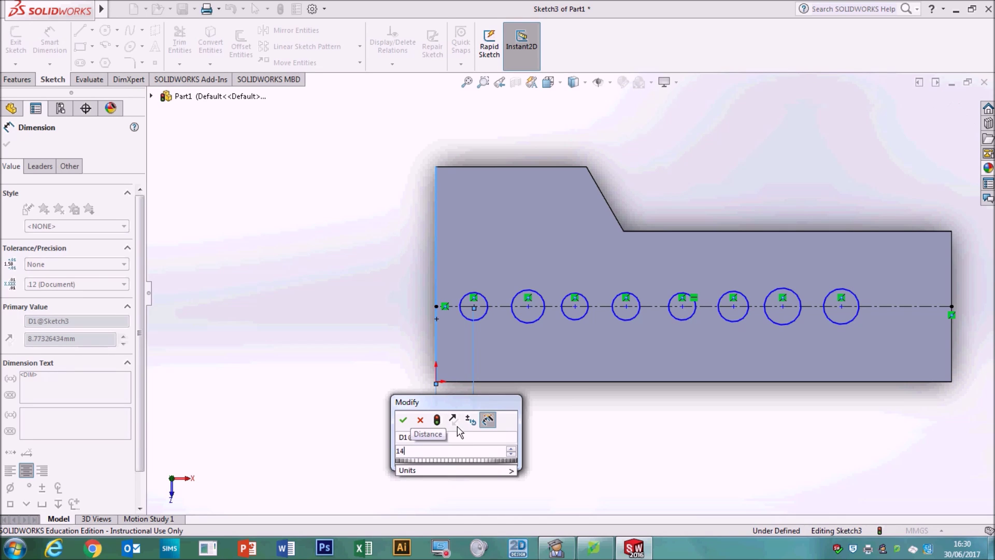
key("Return")
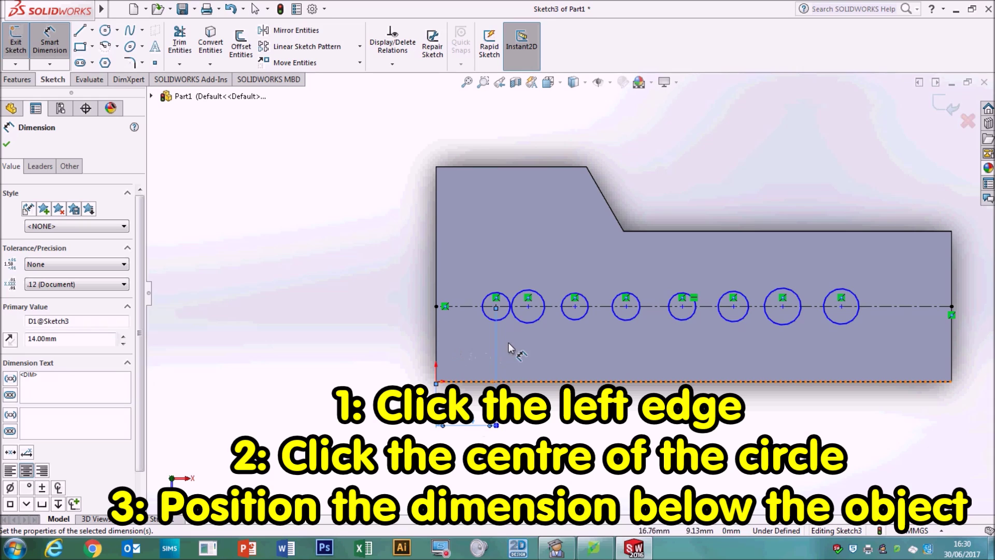
Set the first circle's diameter to 10 mm.
left_click(483, 305)
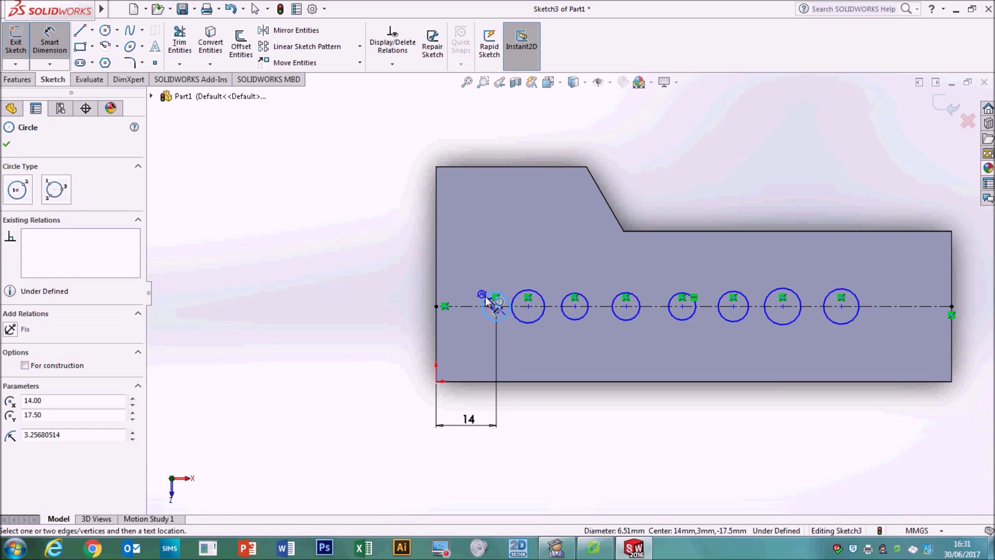
left_click(461, 256)
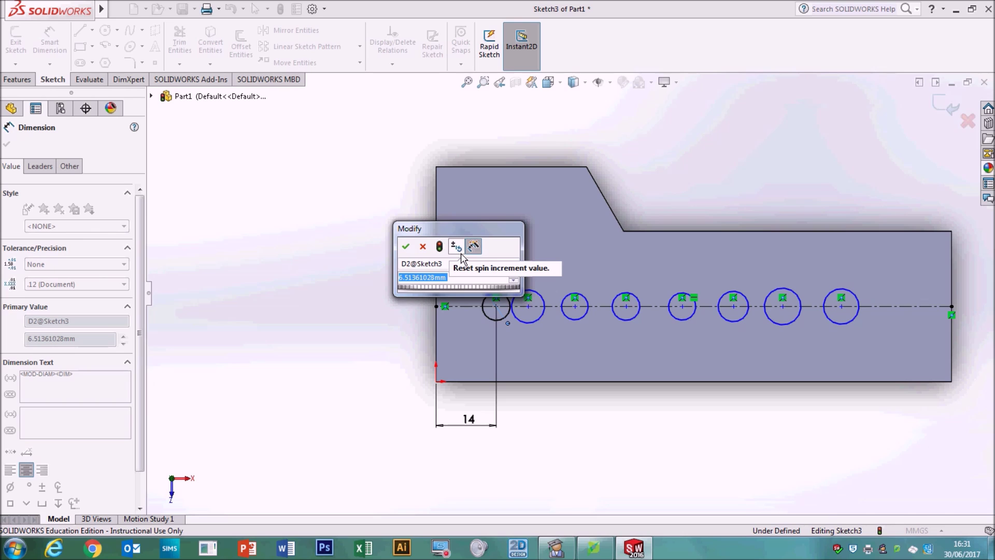
type("10")
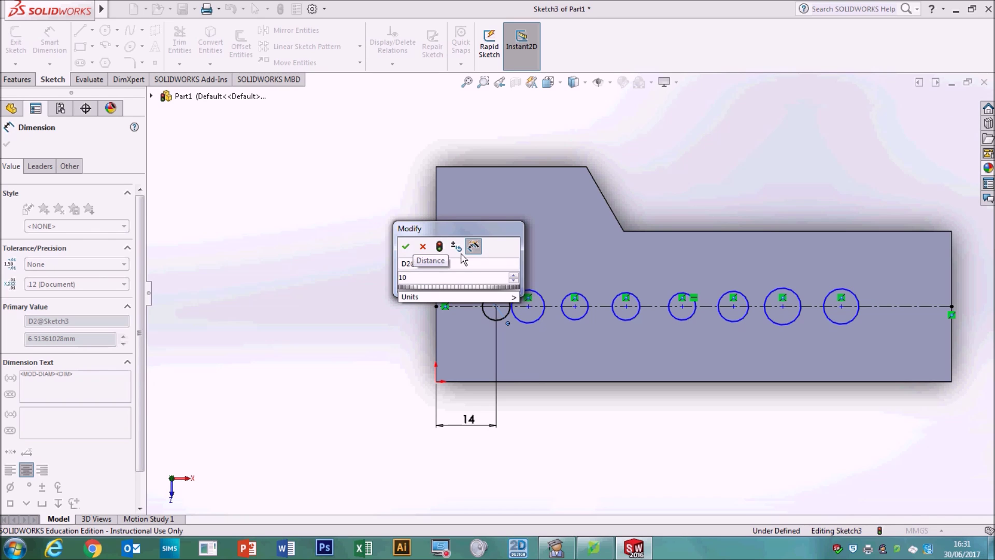
key("Return")
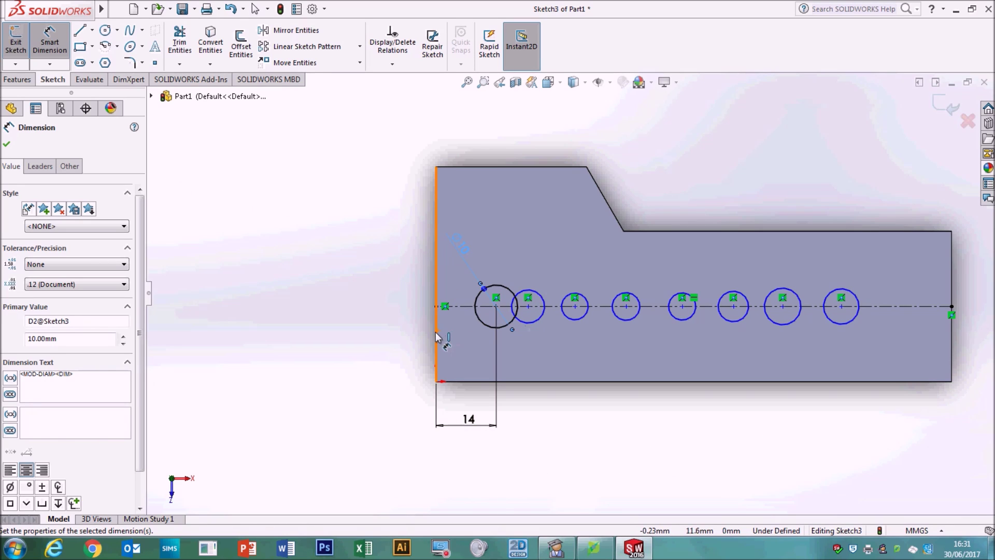
Place the second circle's centre 30 mm from the left edge.
left_click(529, 307)
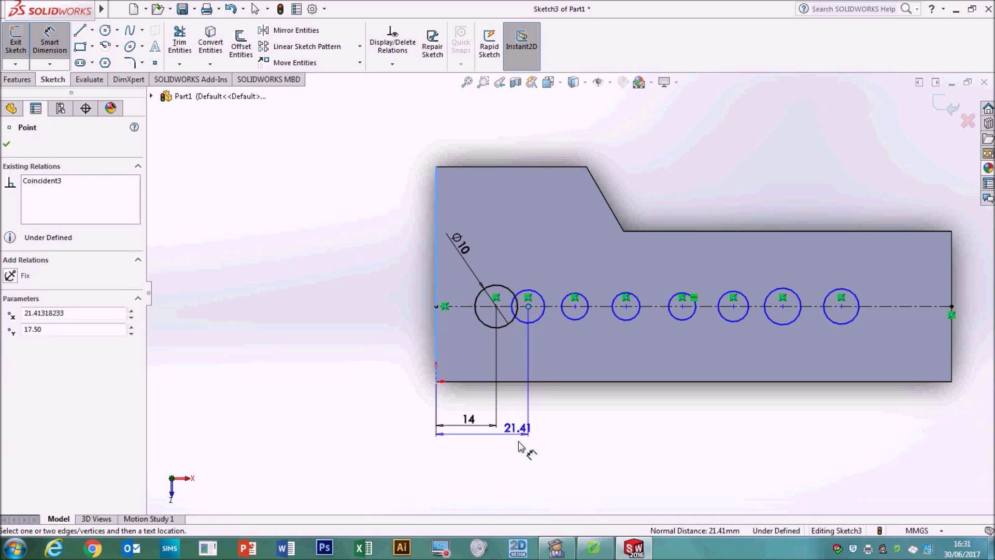
left_click(521, 458)
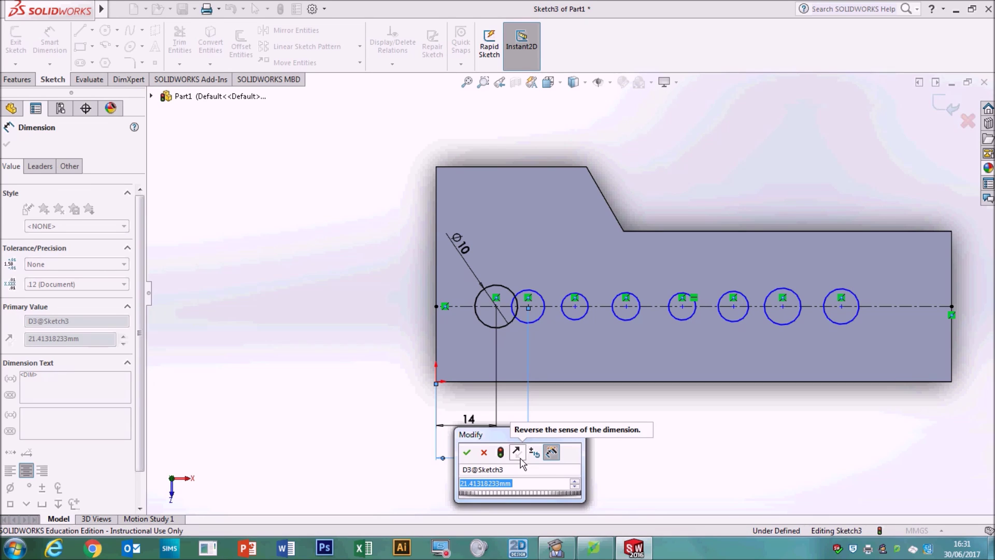
type("30")
key("Return")
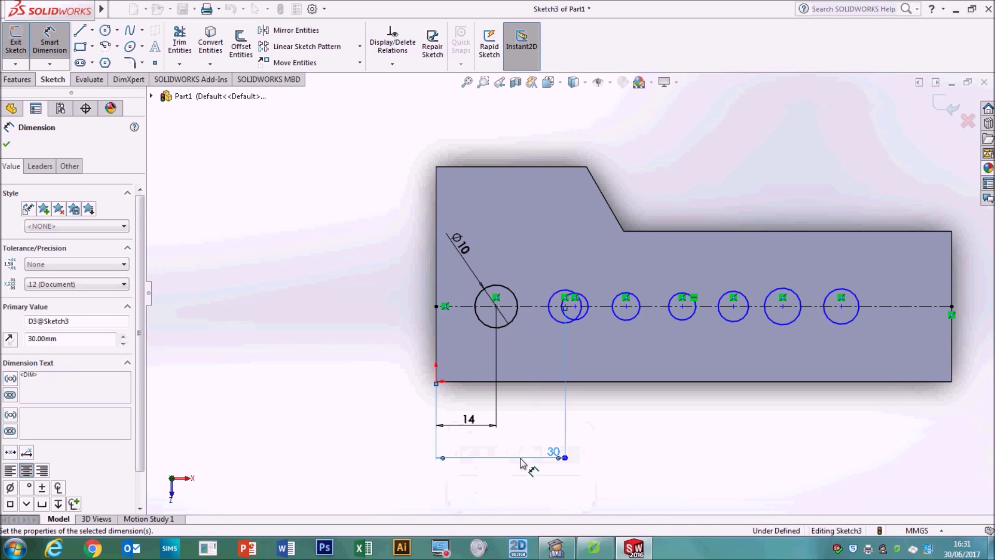
Give the second circle a 9 mm diameter and move the 30 dimension closer to the plate.
left_click(548, 298)
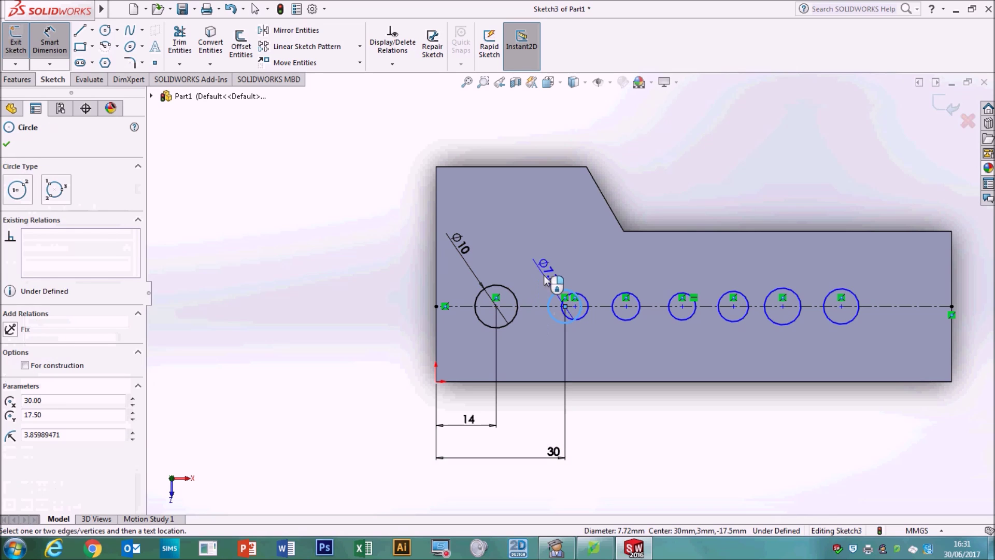
left_click(529, 252)
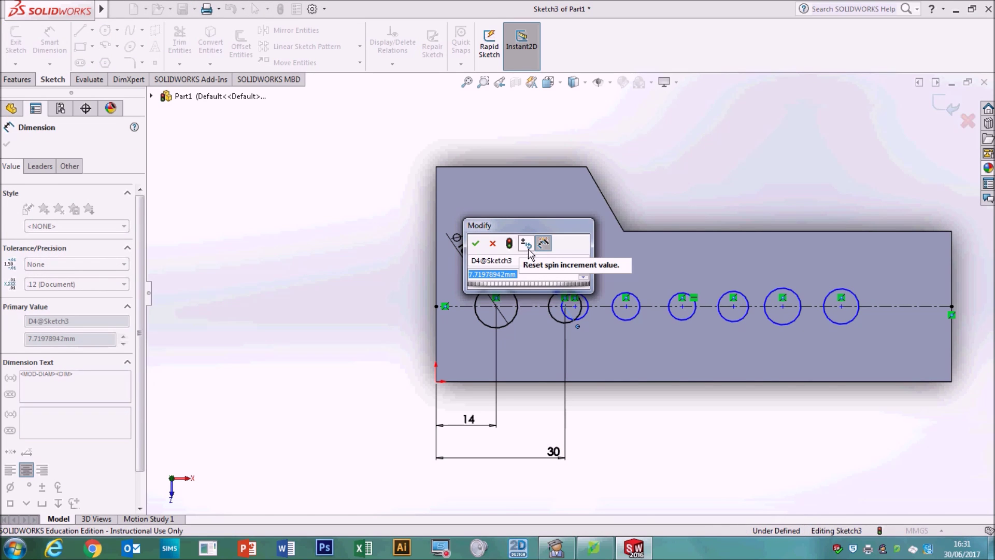
type("9")
key("Return")
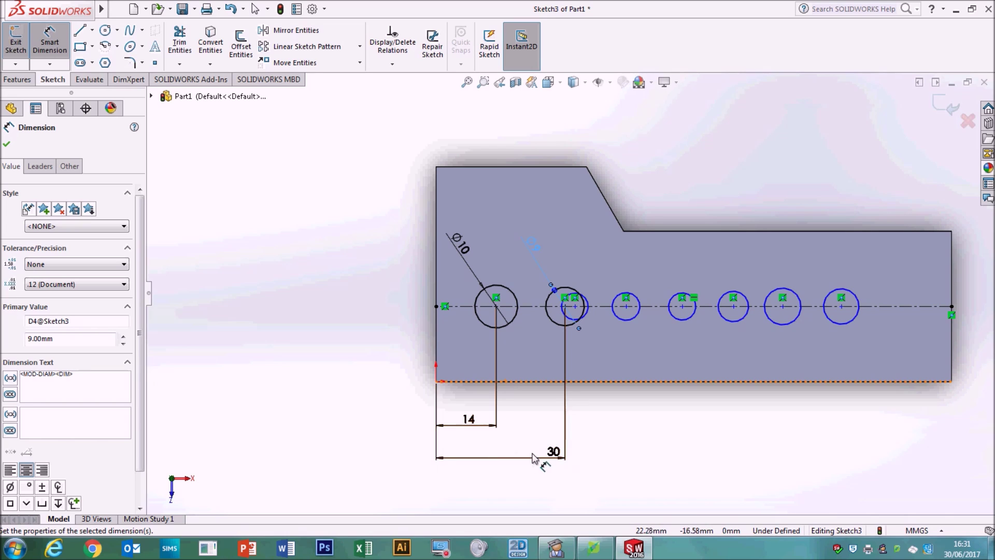
mouse_move(533, 459)
left_mouse_down()
mouse_move(551, 456)
mouse_move(544, 435)
mouse_move(511, 443)
left_mouse_up()
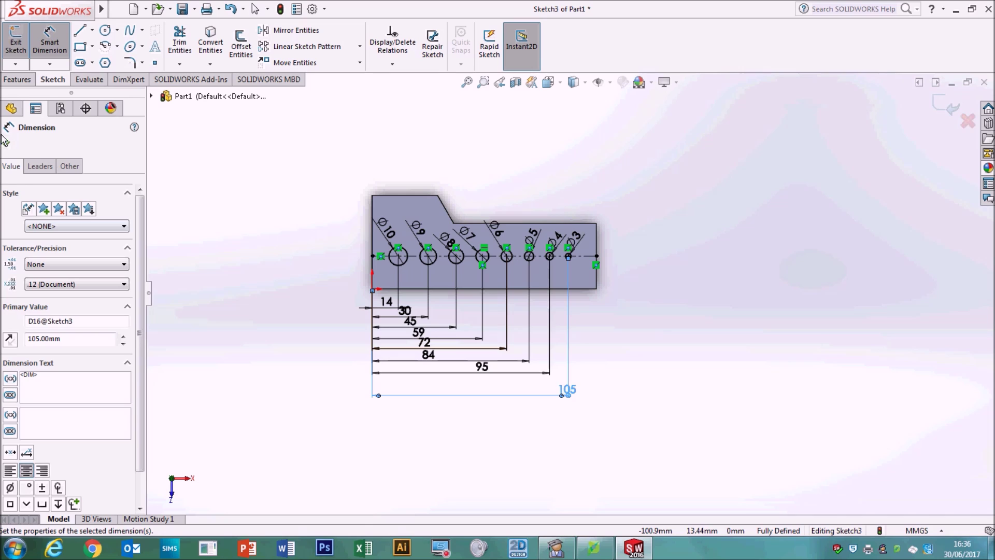
Move the 105 and 95 dimension labels below the sketch so all dimensions read clearly.
left_click(7, 143)
mouse_move(568, 389)
left_mouse_down()
mouse_move(469, 390)
mouse_move(439, 371)
left_mouse_up()
scroll(549, 282, "up", 3)
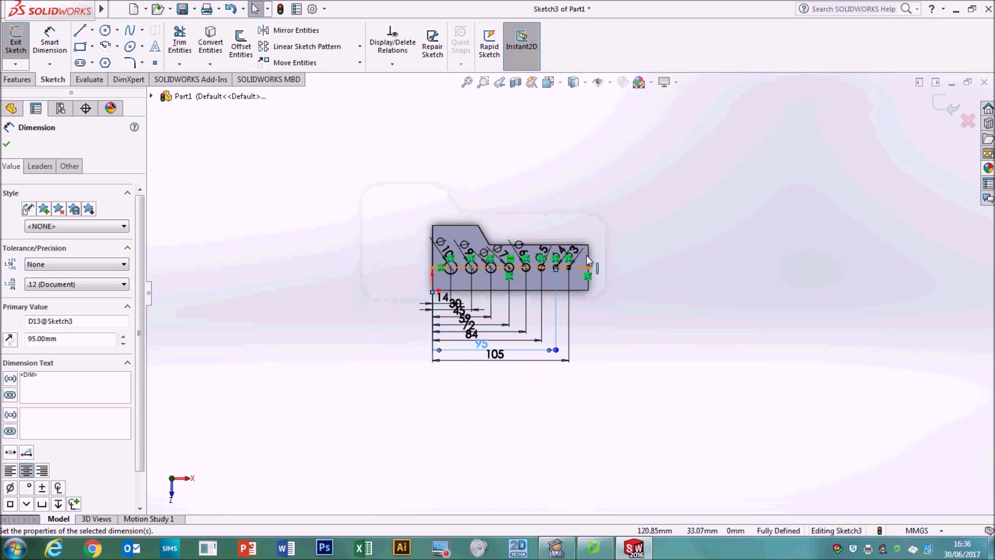
scroll(547, 280, "down", 3)
scroll(522, 267, "down", 3)
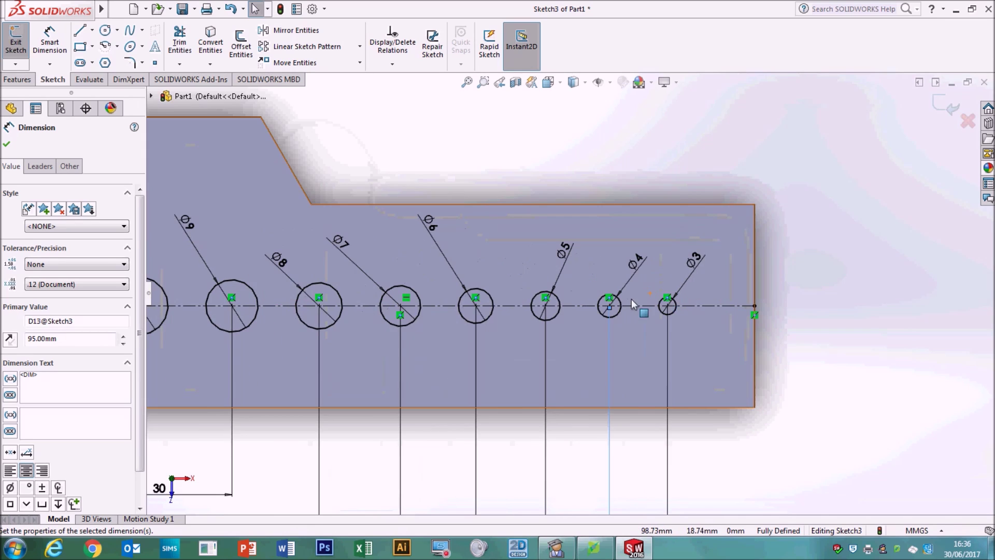
scroll(507, 310, "up", 1)
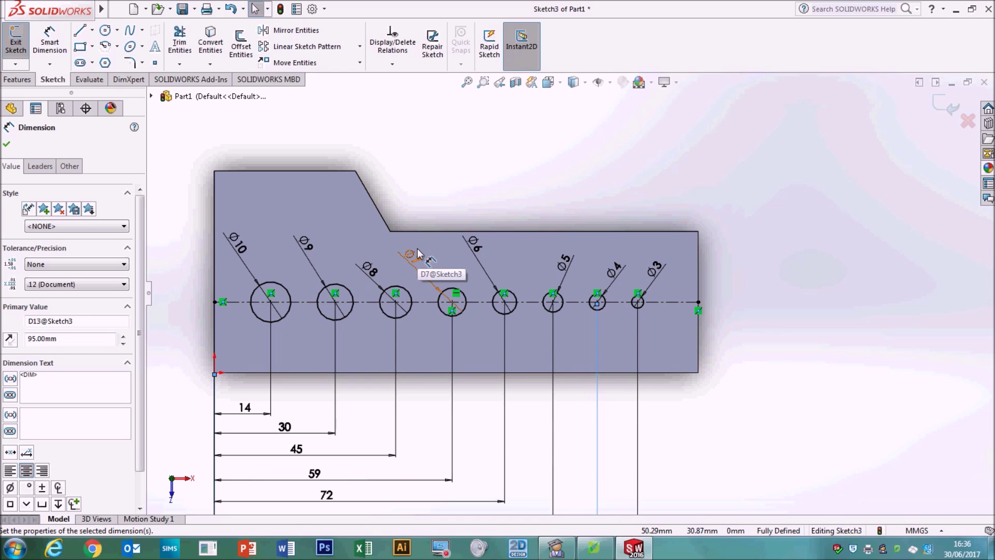
scroll(419, 254, "down", 2)
scroll(382, 275, "up", 3)
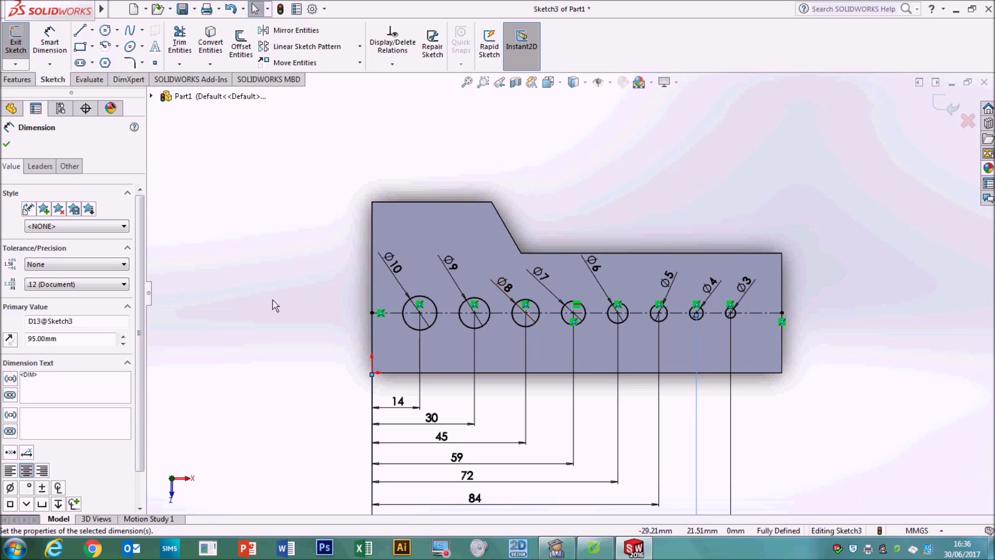
Make a Through All extruded cut of all eight circles, including the Ø9 one.
left_click(9, 146)
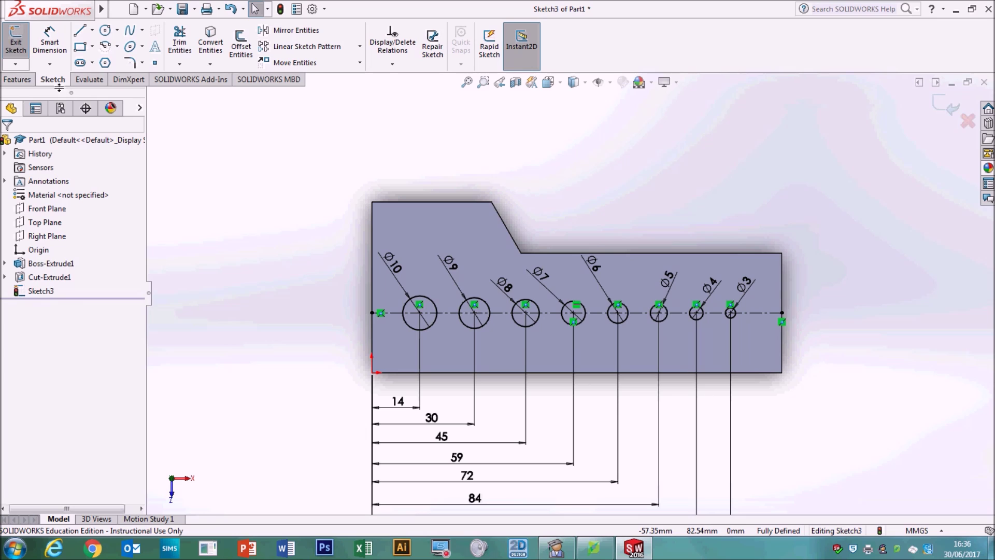
left_click(20, 80)
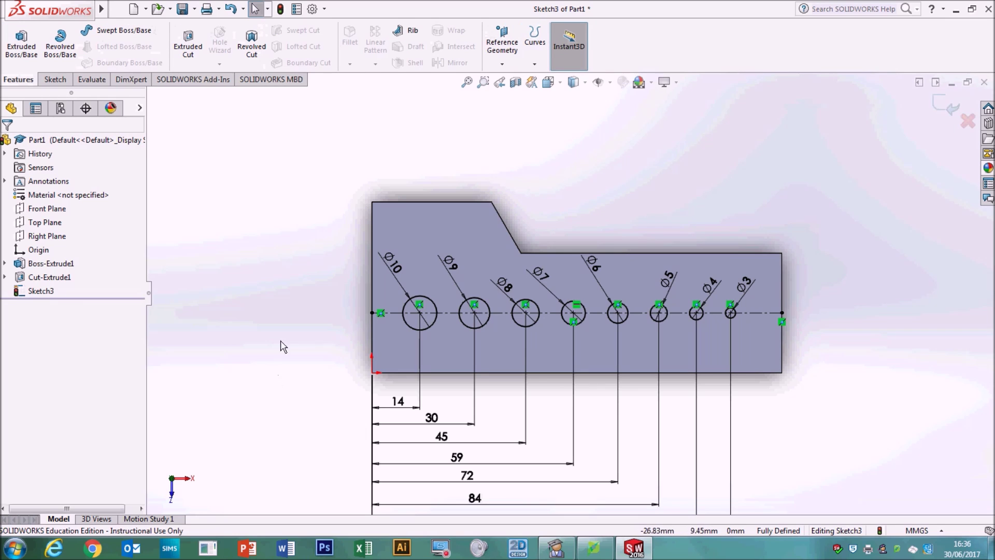
key("space")
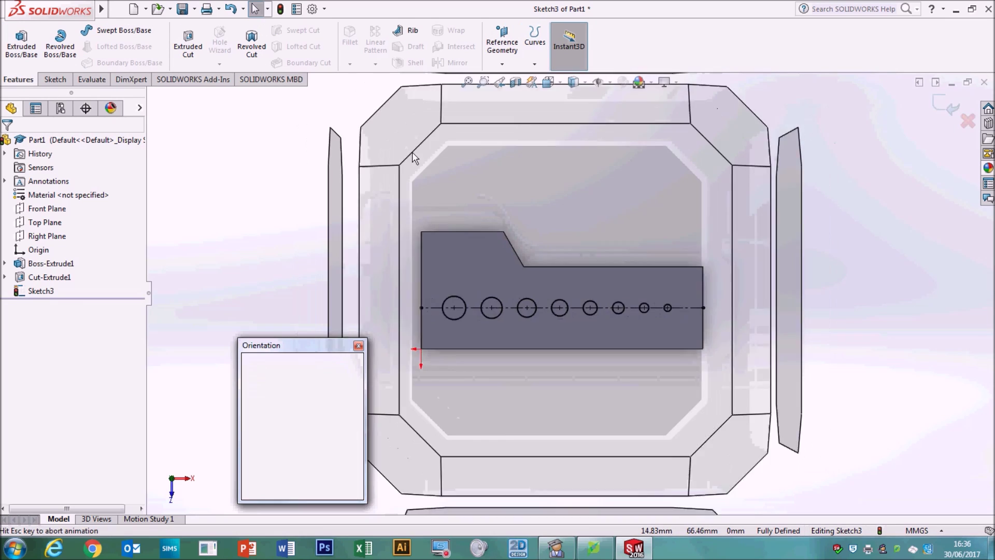
left_click(350, 386)
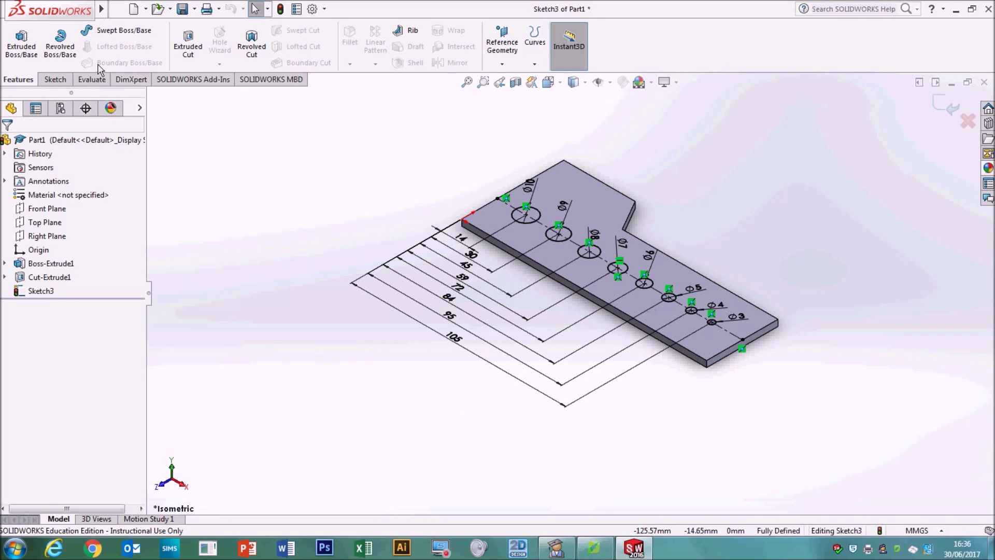
left_click(189, 42)
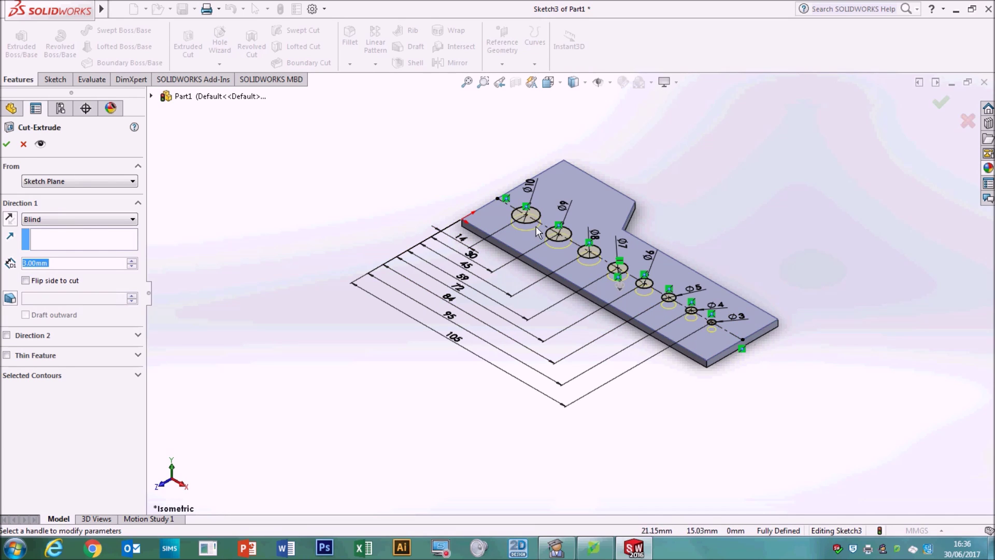
left_click(559, 239)
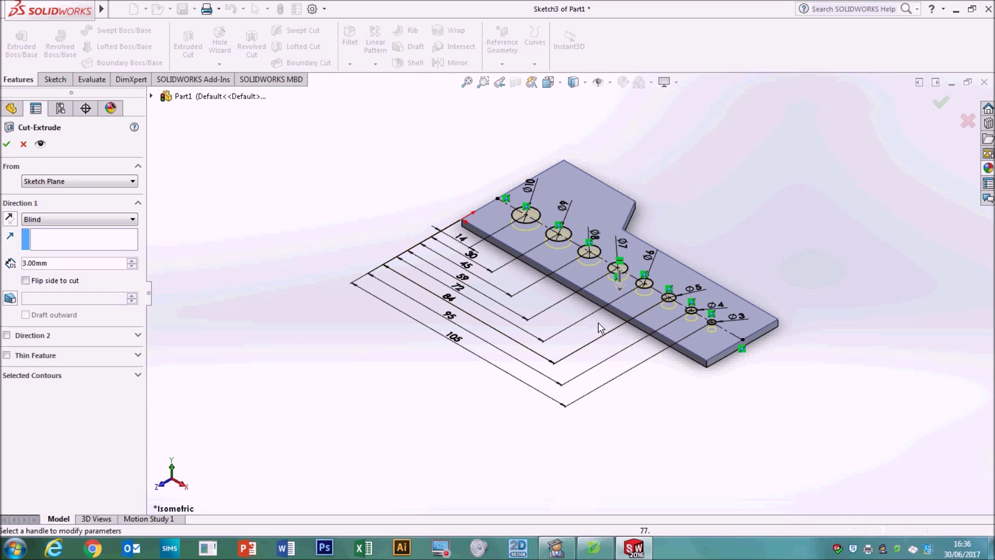
left_click(117, 220)
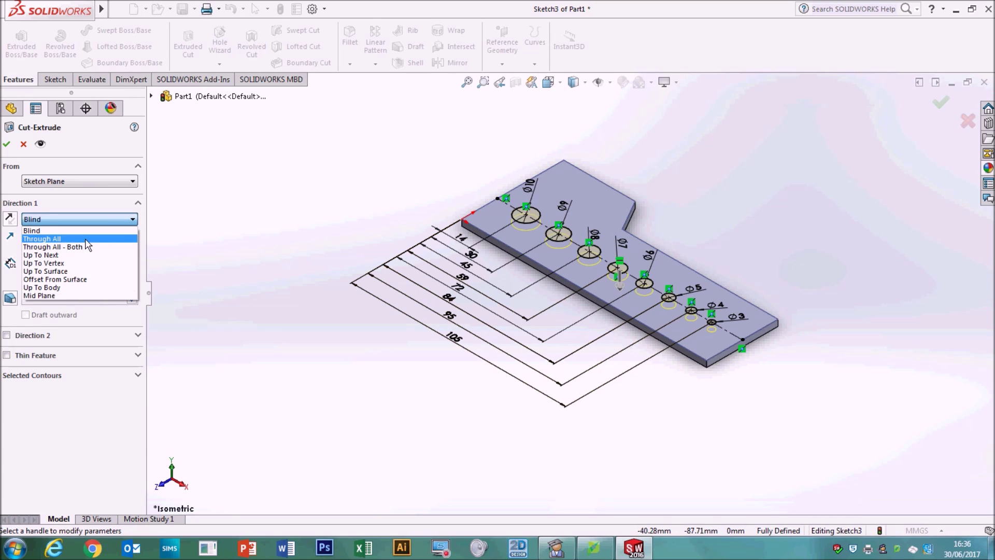
left_click(87, 243)
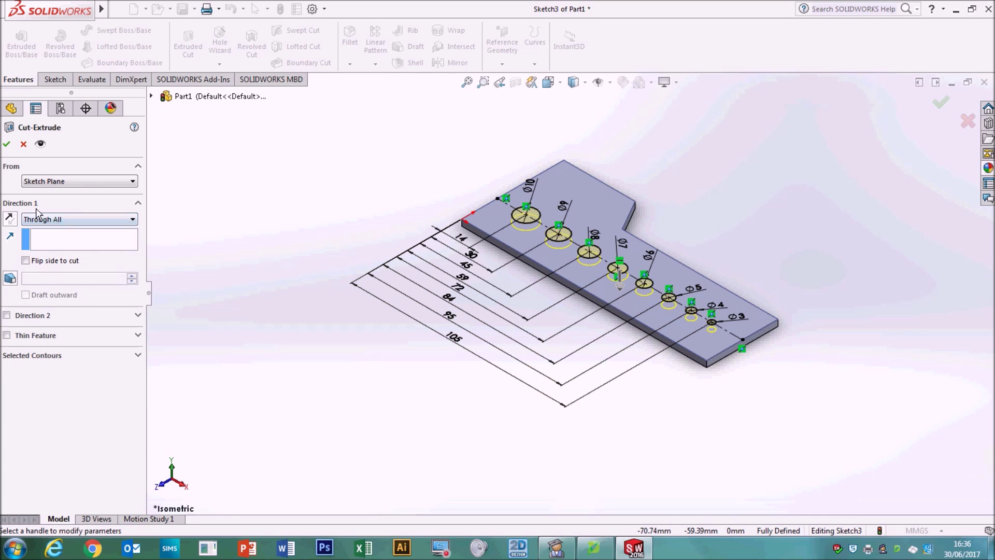
left_click(6, 144)
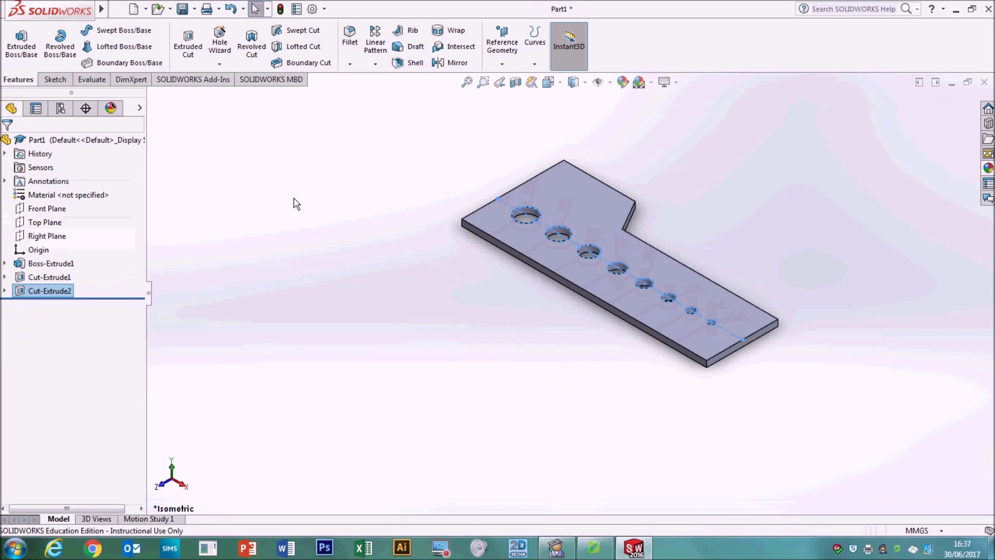
right_click_drag(429, 191, 373, 190)
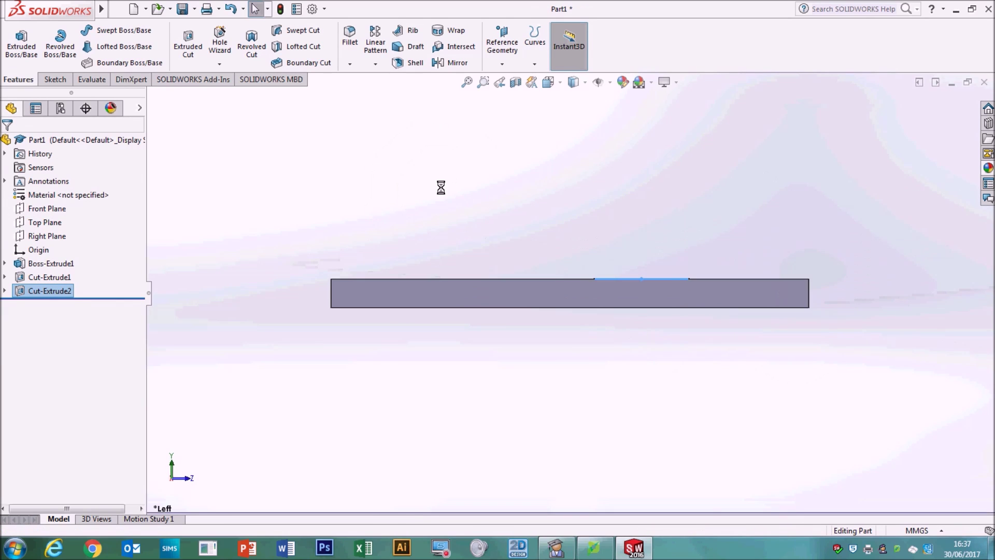
middle_click_drag(552, 176, 688, 327)
scroll(688, 327, "down", 1)
scroll(340, 230, "up", 3)
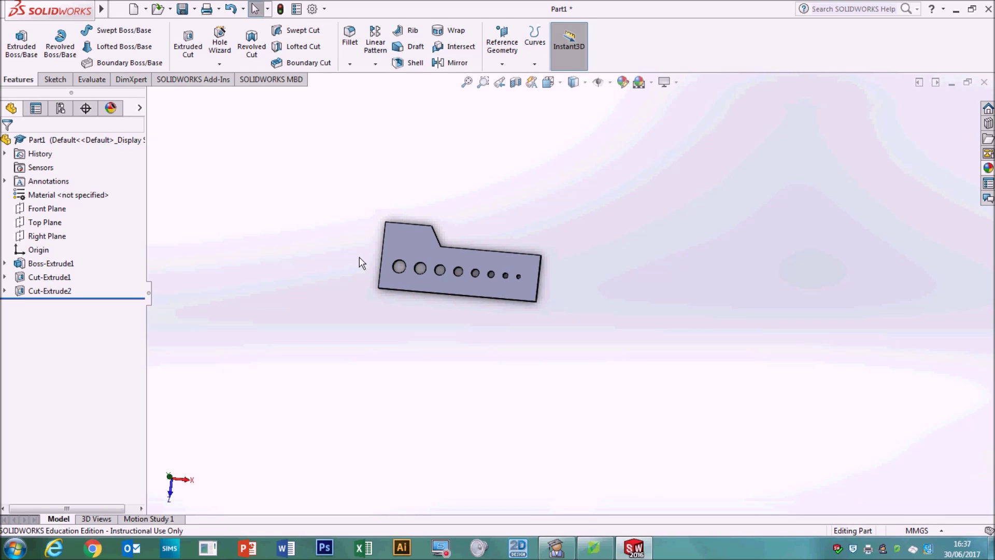
scroll(359, 257, "down", 5)
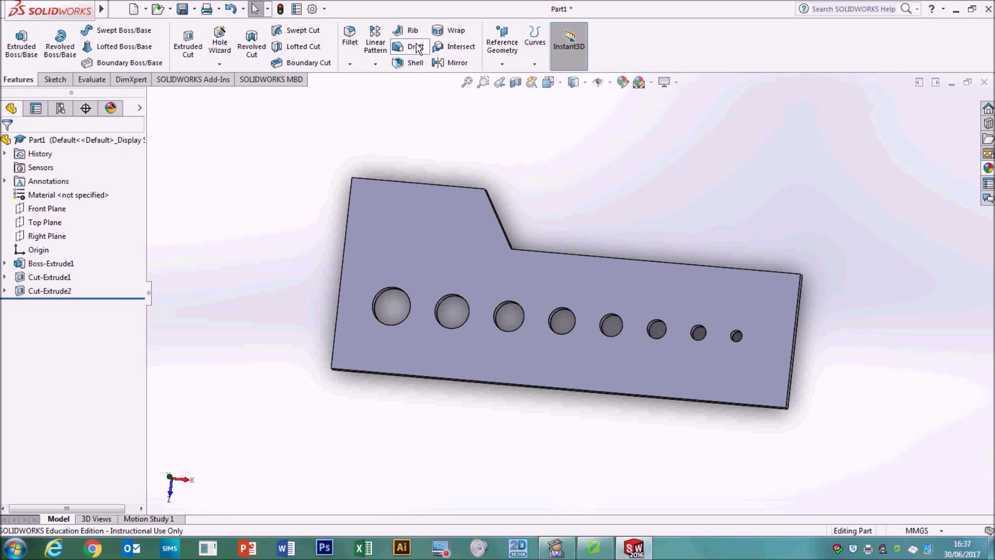
Start a fillet on the right-hand corner edge with a 6 mm radius.
left_click(351, 40)
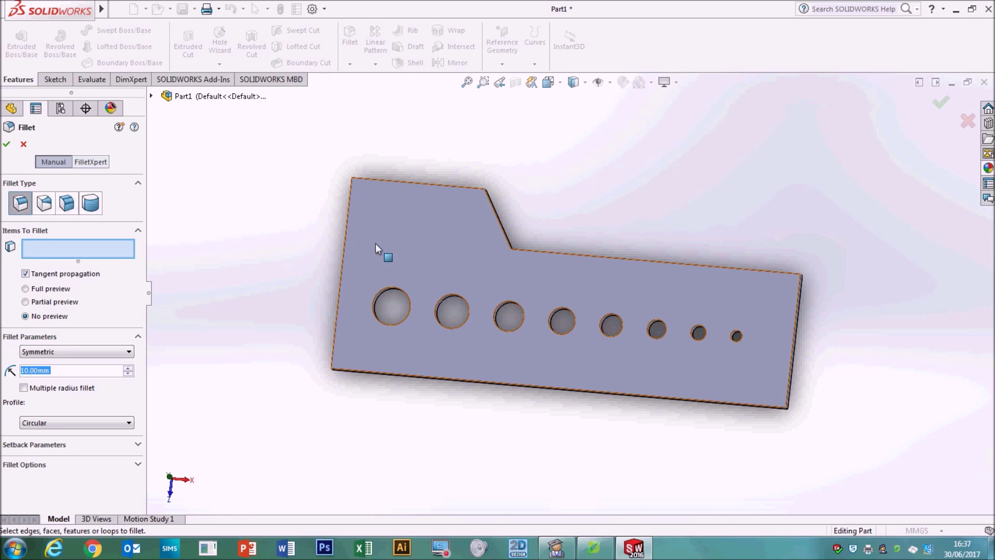
middle_click_drag(652, 472, 618, 365)
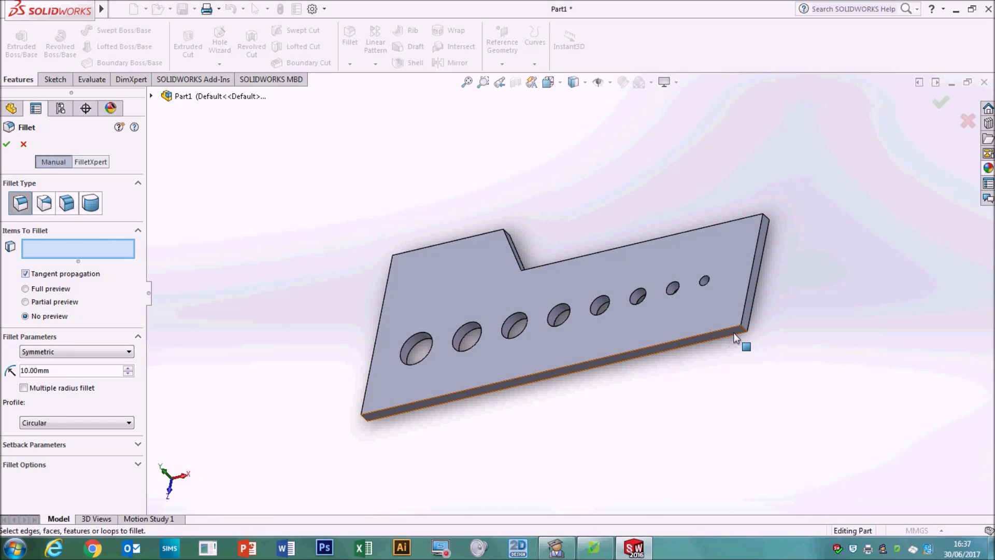
scroll(666, 313, "up", 3)
scroll(630, 300, "down", 3)
scroll(630, 300, "down", 3)
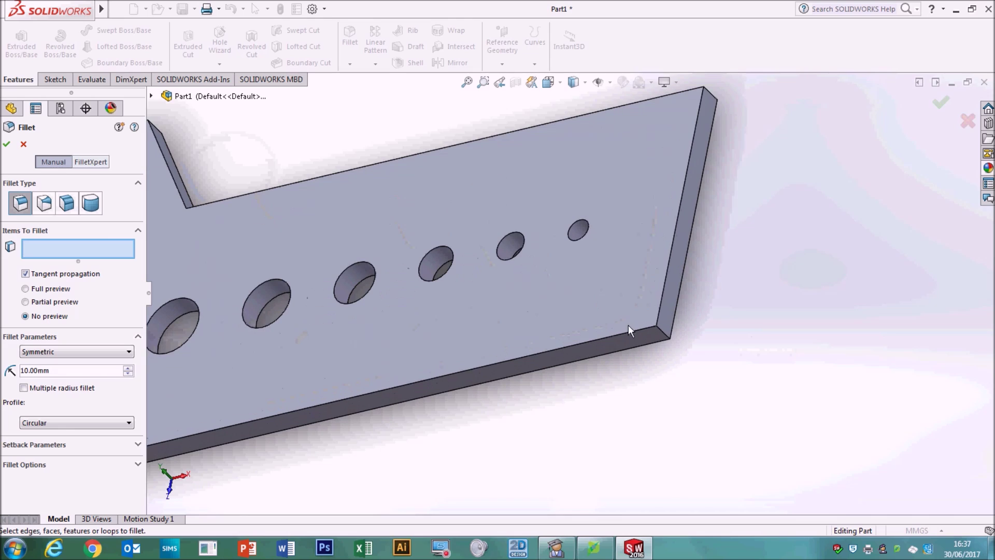
left_click(662, 330)
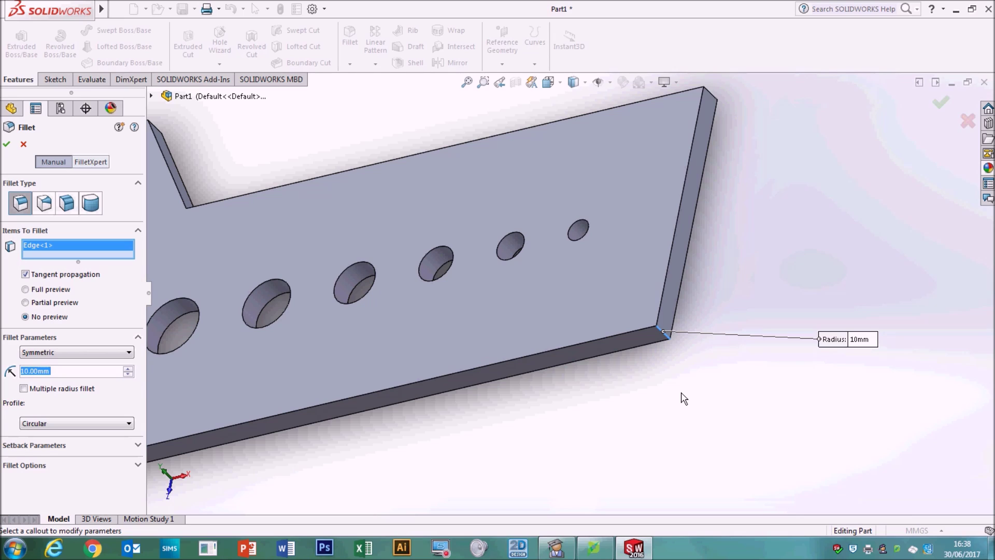
left_click(860, 342)
left_click(854, 341)
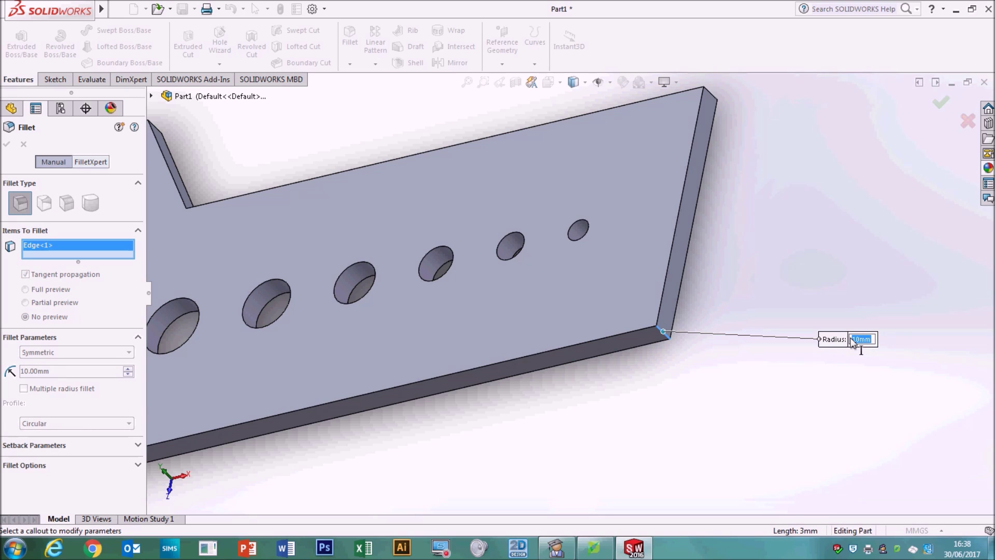
key("Return")
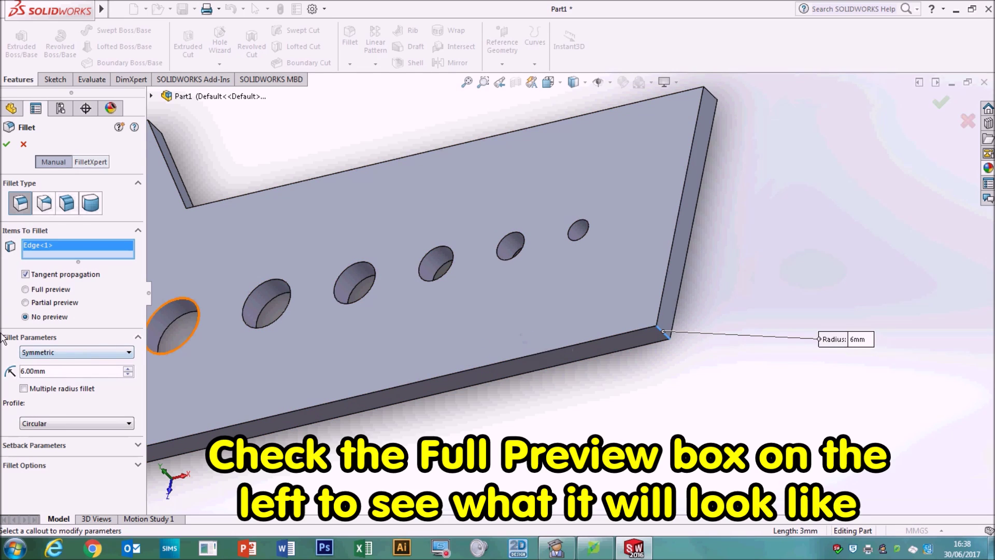
Add the second and third corner edges and apply the 6 mm fillet.
scroll(335, 415, "up", 5)
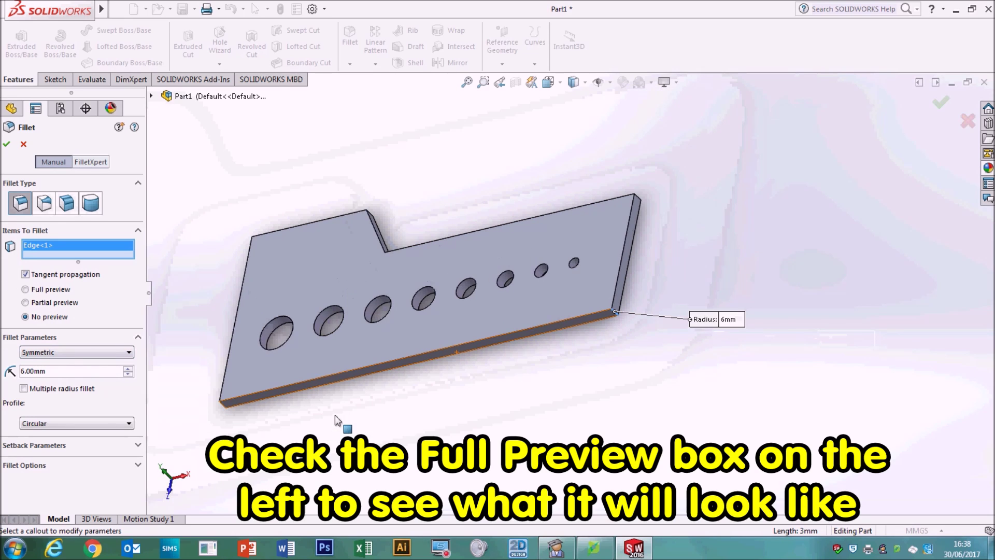
middle_click_drag(335, 415, 306, 413)
scroll(303, 409, "up", 3)
scroll(729, 224, "down", 10)
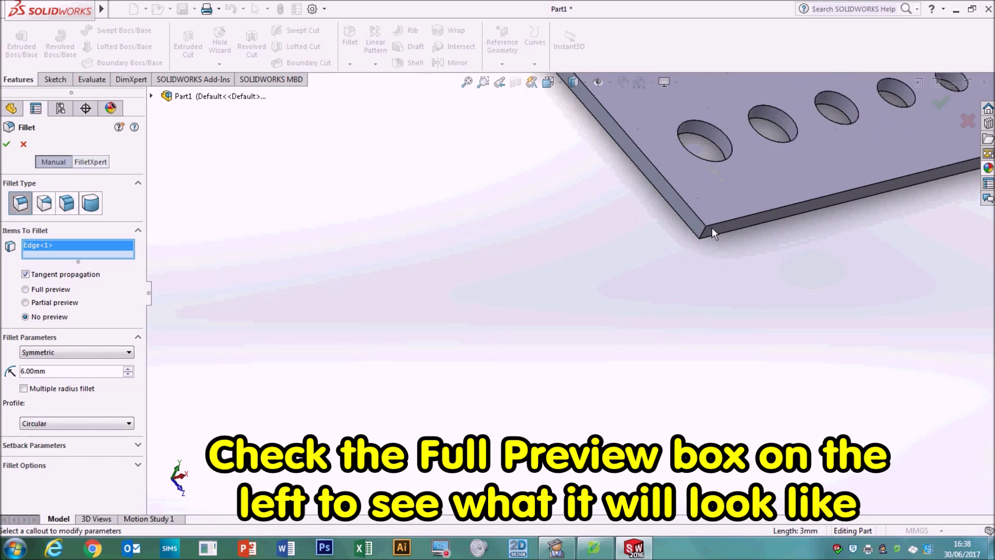
left_click(694, 240)
scroll(691, 274, "up", 8)
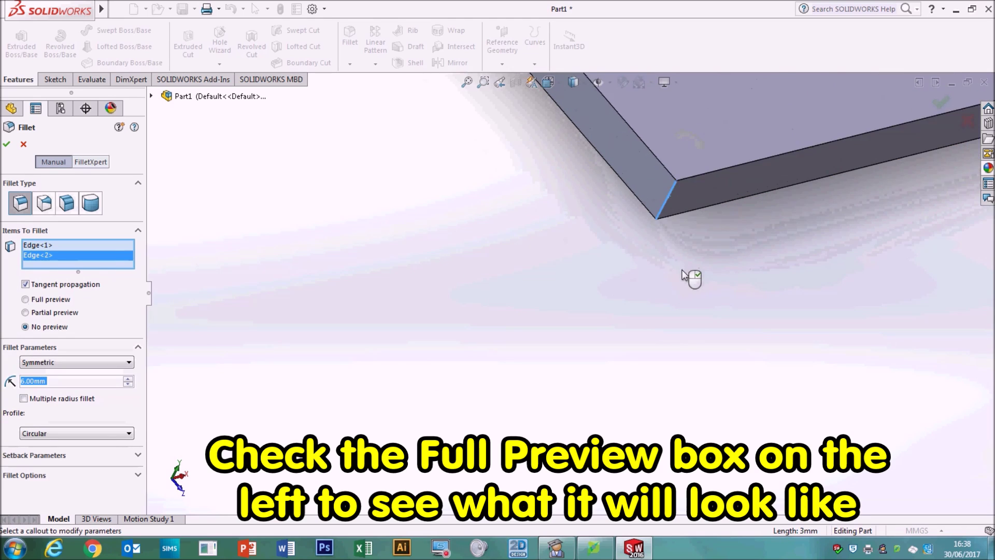
middle_click_drag(584, 187, 646, 269)
scroll(591, 301, "down", 6)
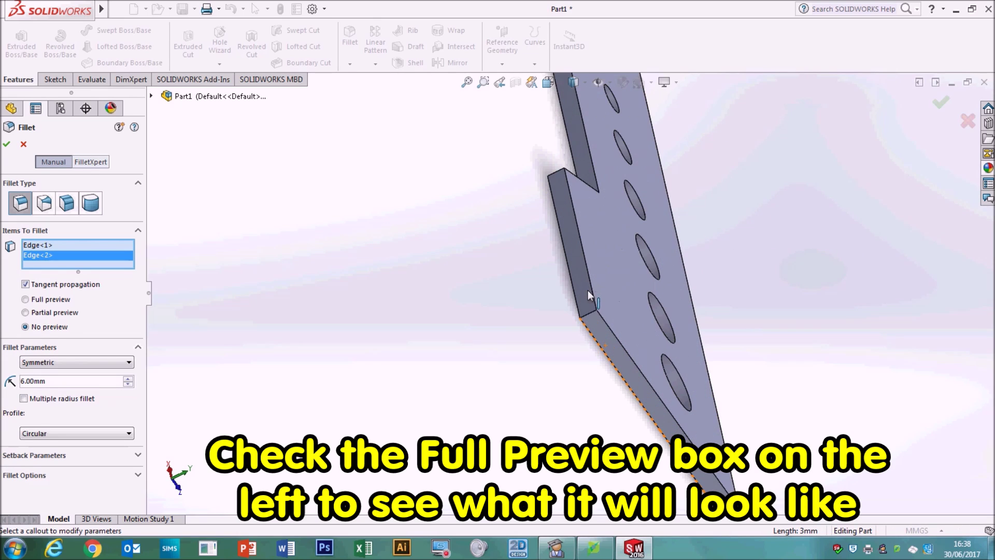
left_click(591, 313)
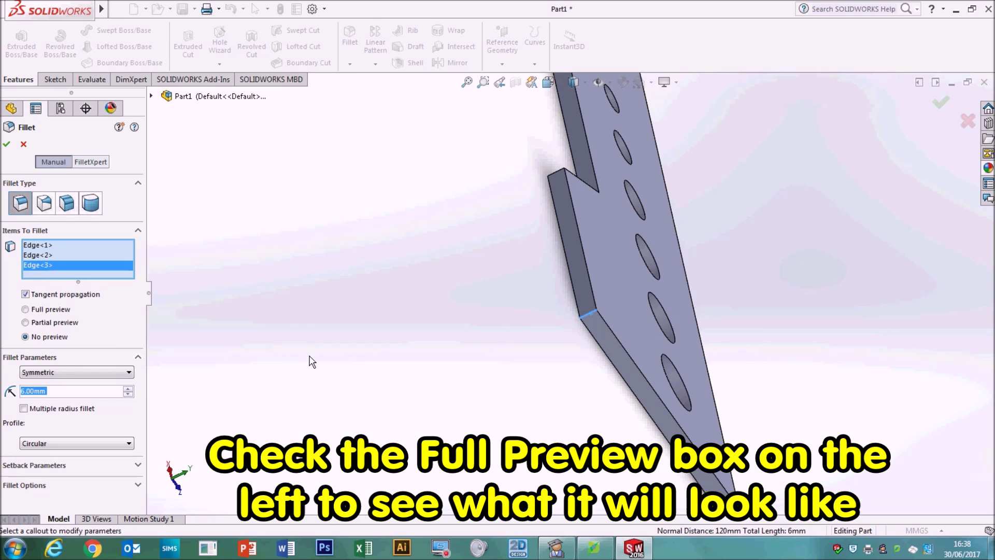
middle_click_drag(365, 378, 269, 277)
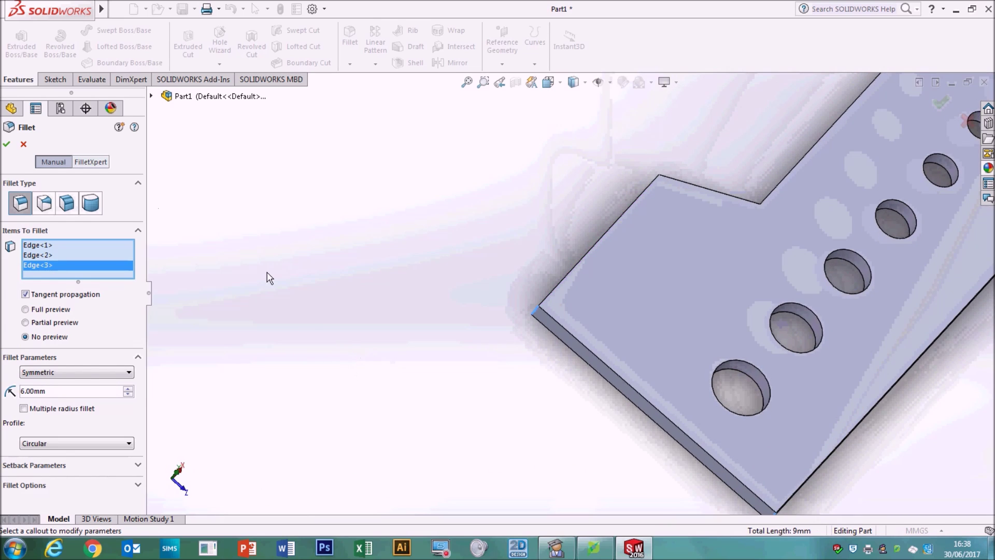
left_click(7, 145)
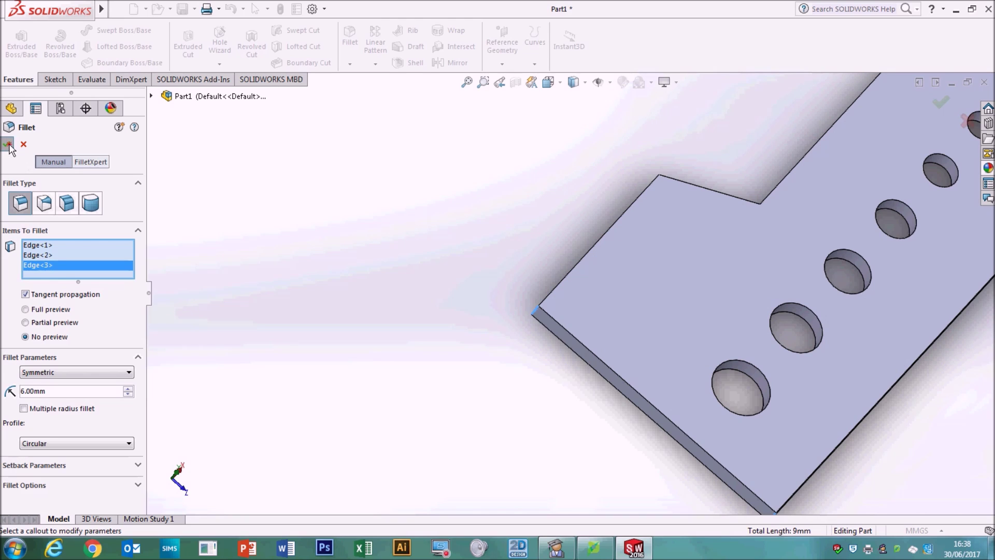
scroll(443, 305, "up", 3)
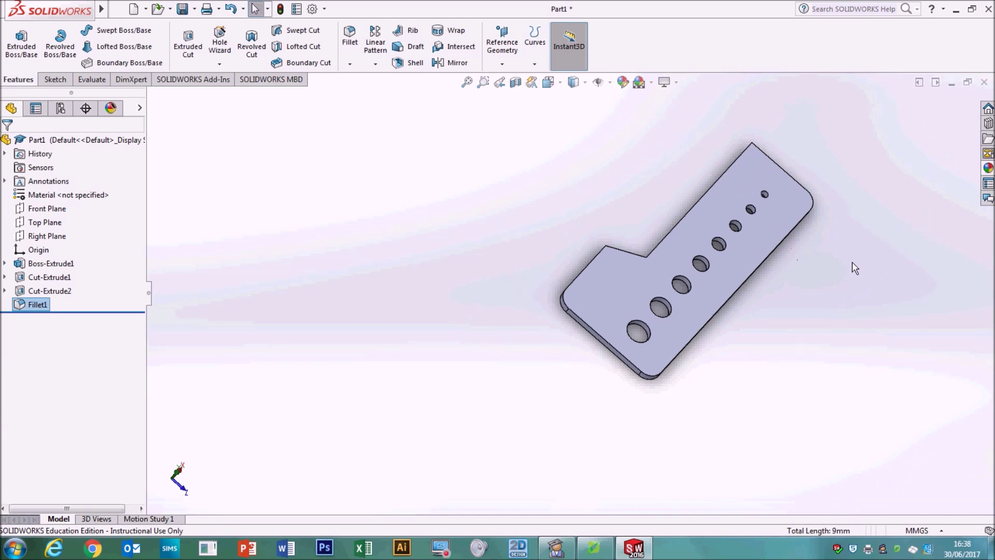
Orient the plate's front face Normal To the view and start Sketch Text on it.
middle_click_drag(850, 267, 799, 374)
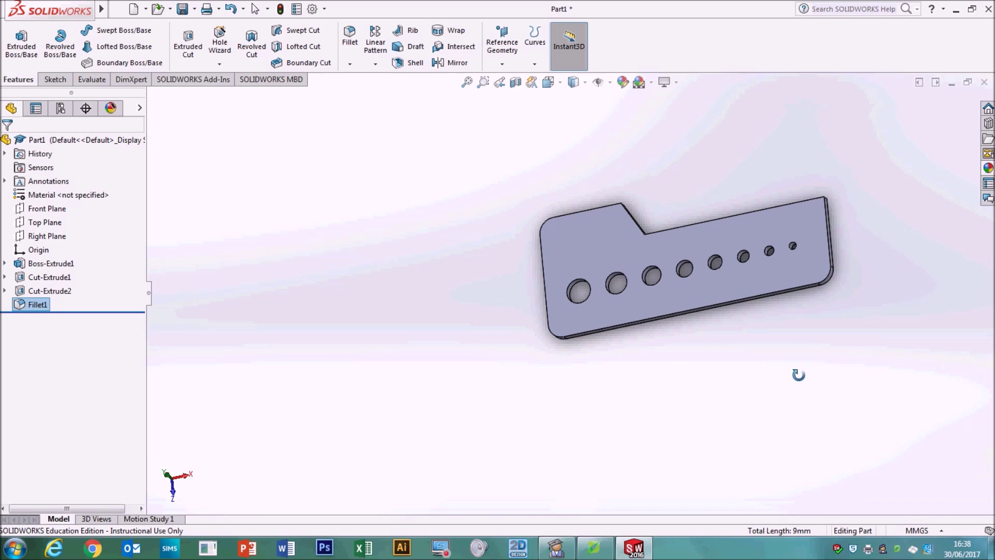
key("Escape")
scroll(820, 204, "down", 3)
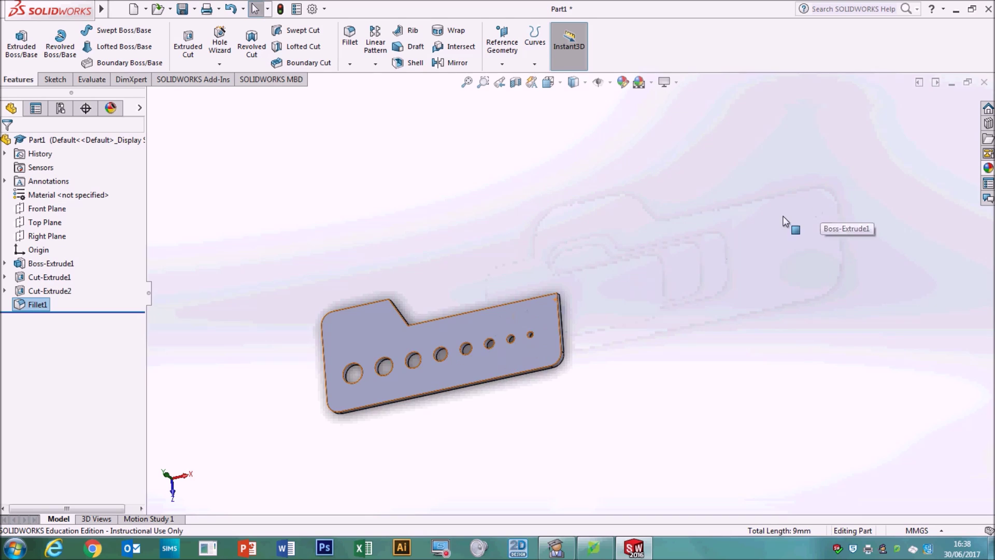
scroll(366, 399, "up", 2)
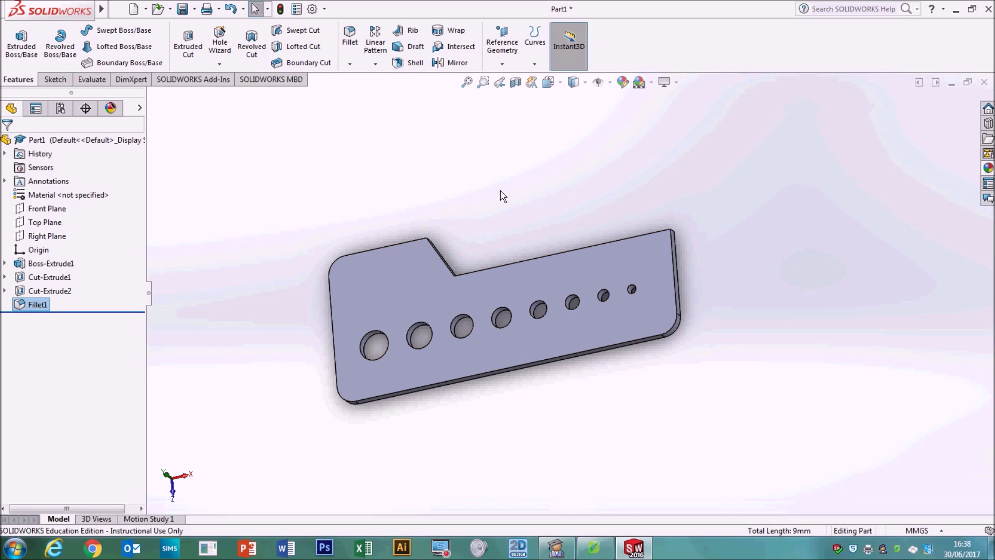
left_click(368, 281)
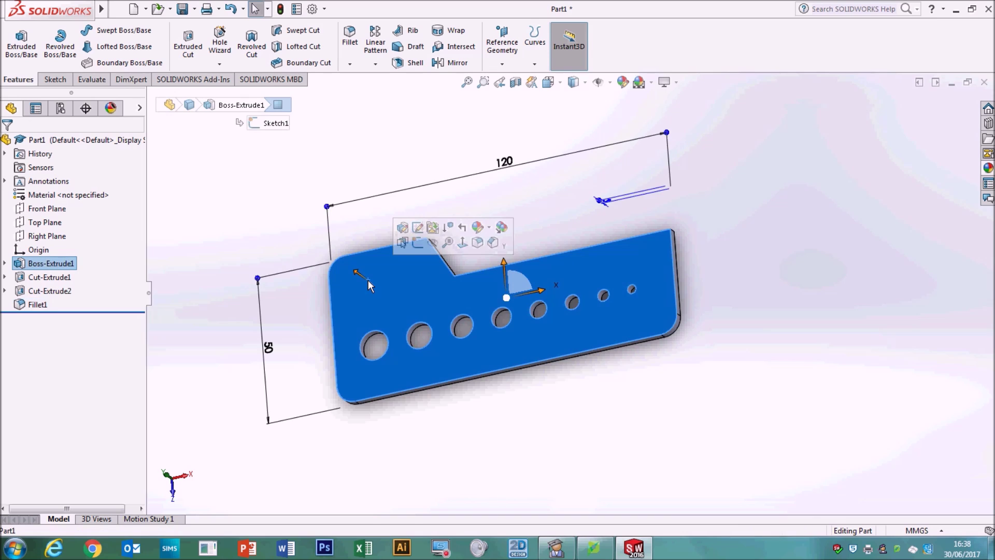
right_click(393, 294)
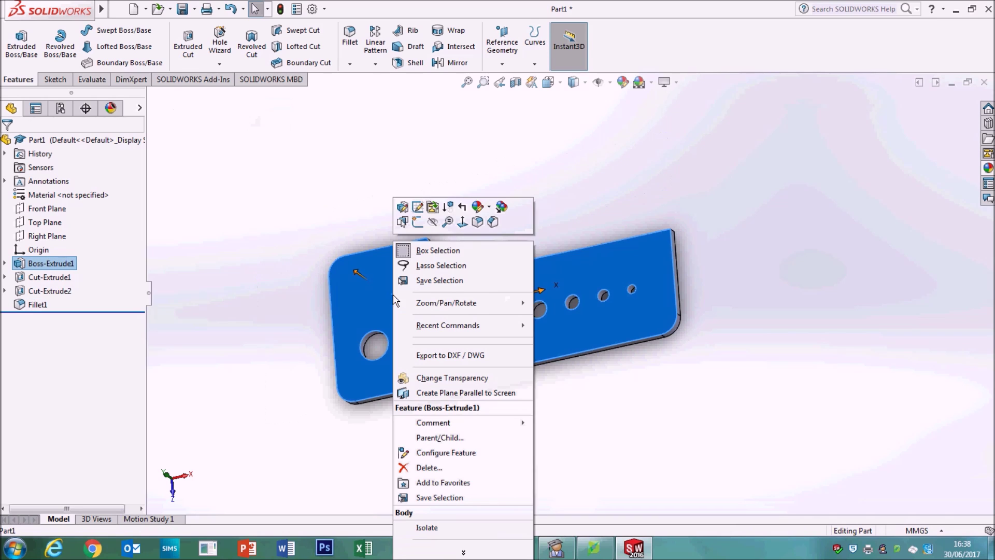
left_click(462, 222)
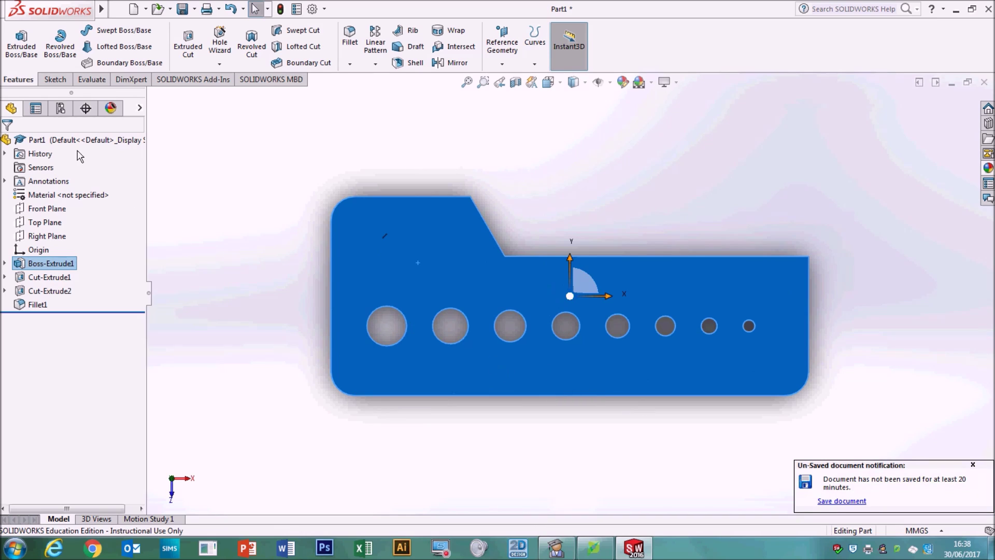
left_click(53, 80)
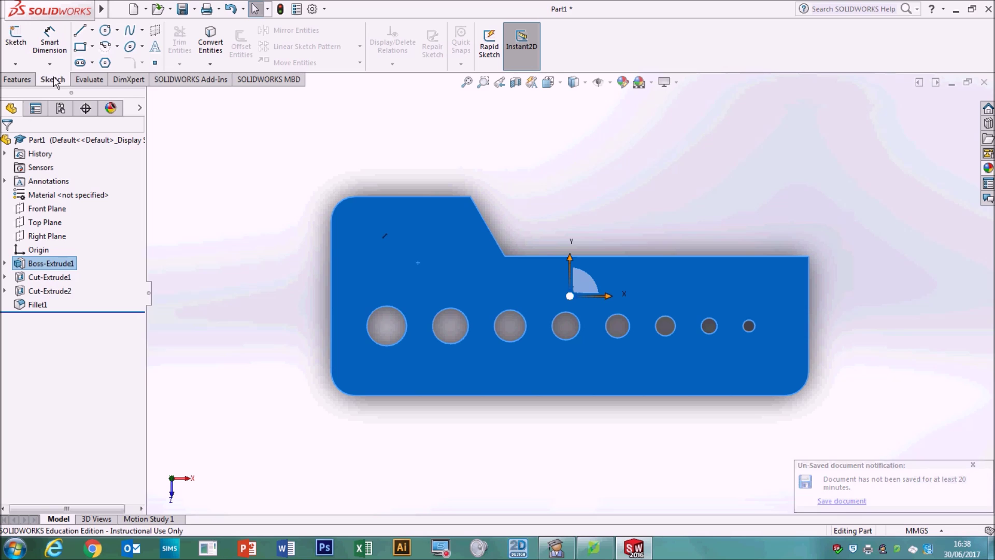
left_click(156, 48)
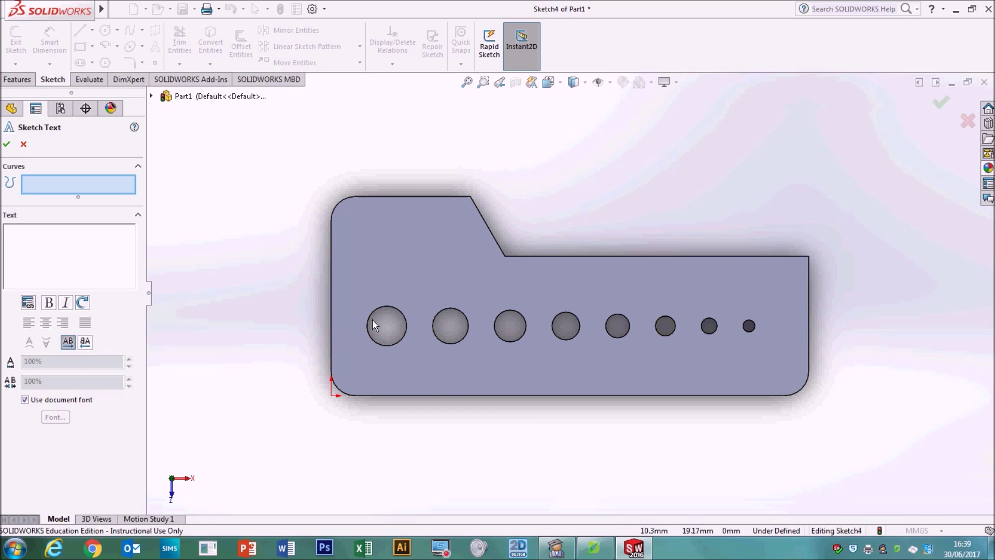
Enter '10' as the sketch text, clear Use document font, and bring up Font settings.
left_click(18, 230)
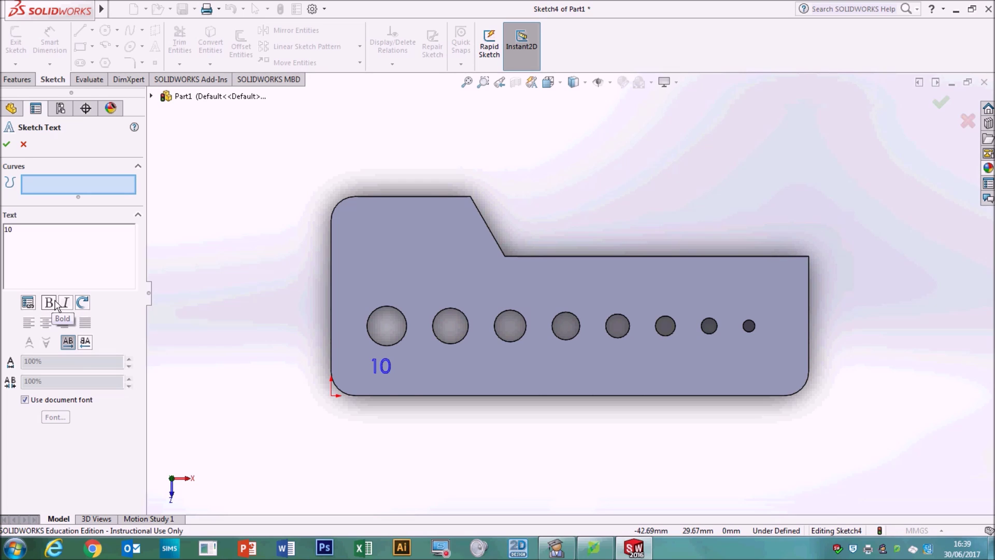
left_click(42, 236)
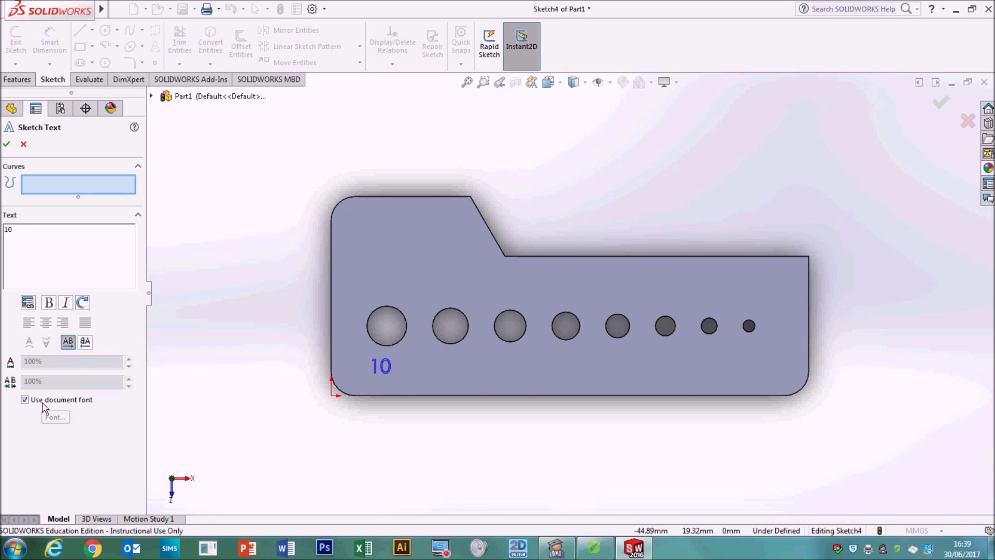
left_click(25, 400)
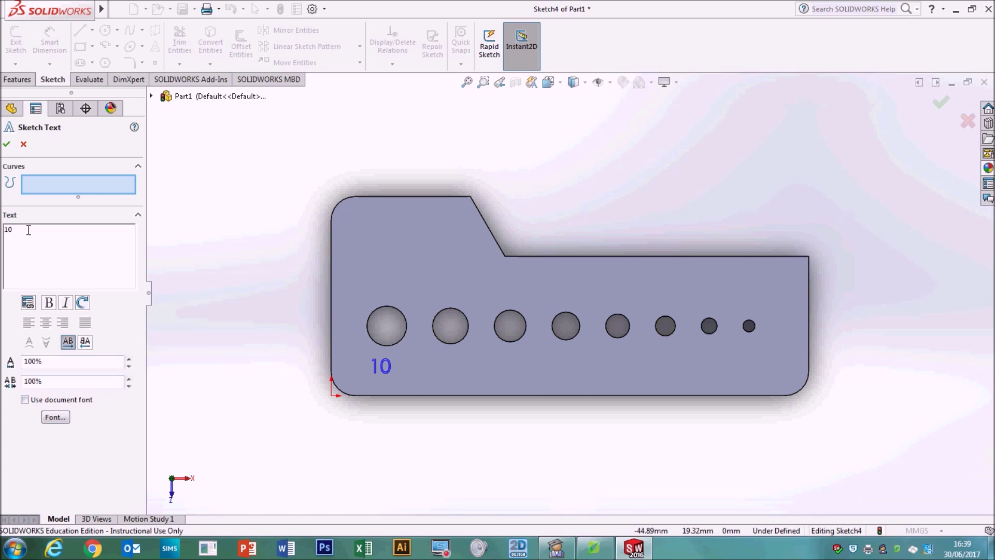
left_click(55, 417)
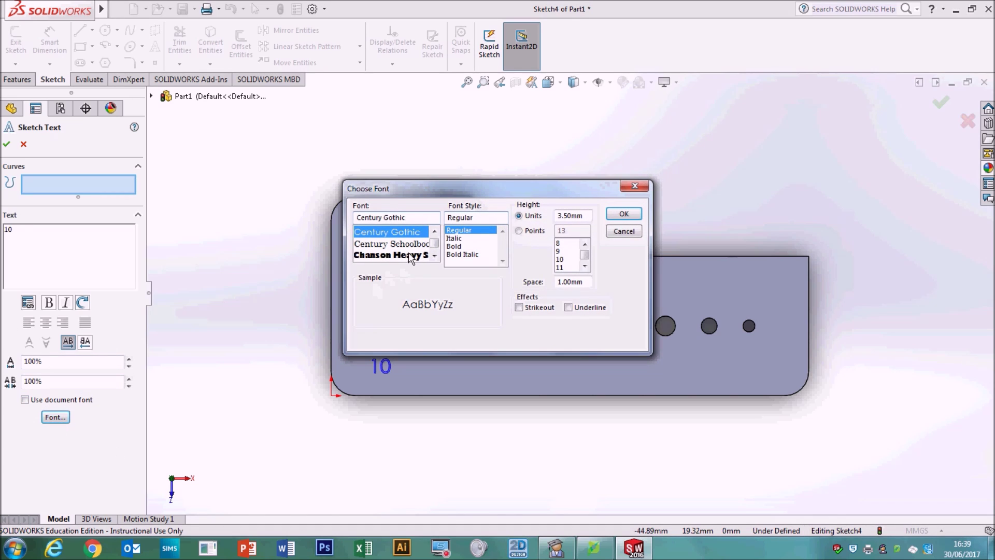
Change the sketch text font to VAGRounded BT.
mouse_move(434, 243)
left_mouse_down()
mouse_move(431, 232)
mouse_move(436, 248)
left_mouse_up()
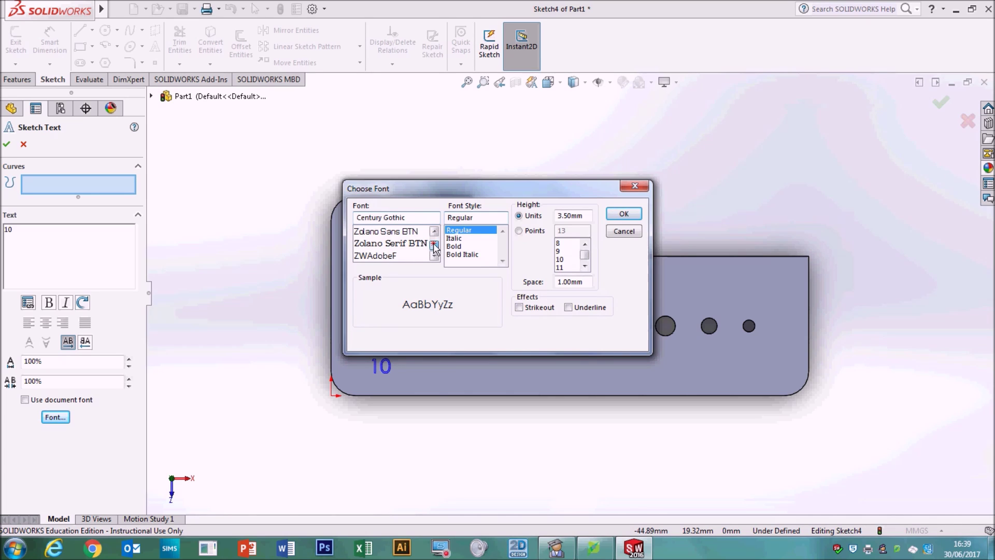
left_click(424, 219)
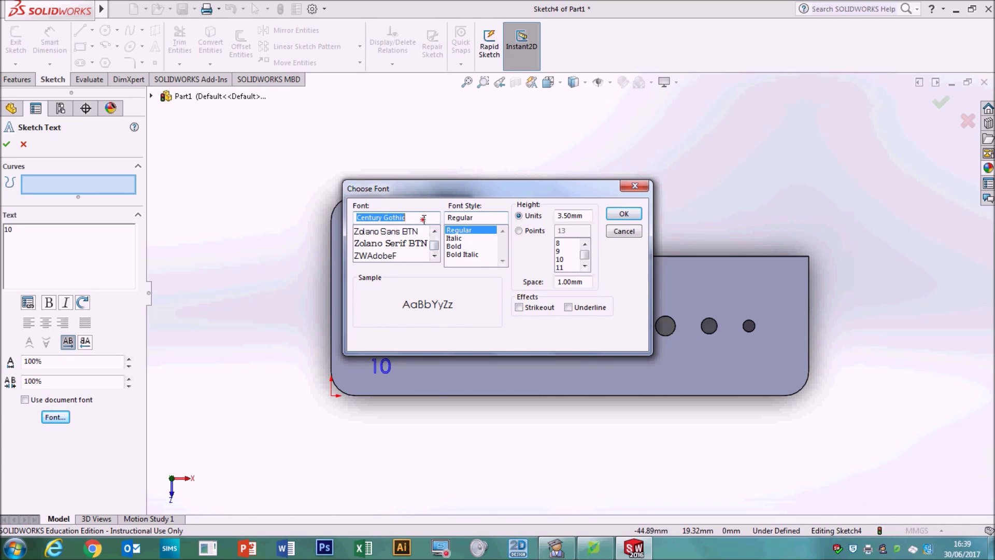
type("v")
left_click(374, 233)
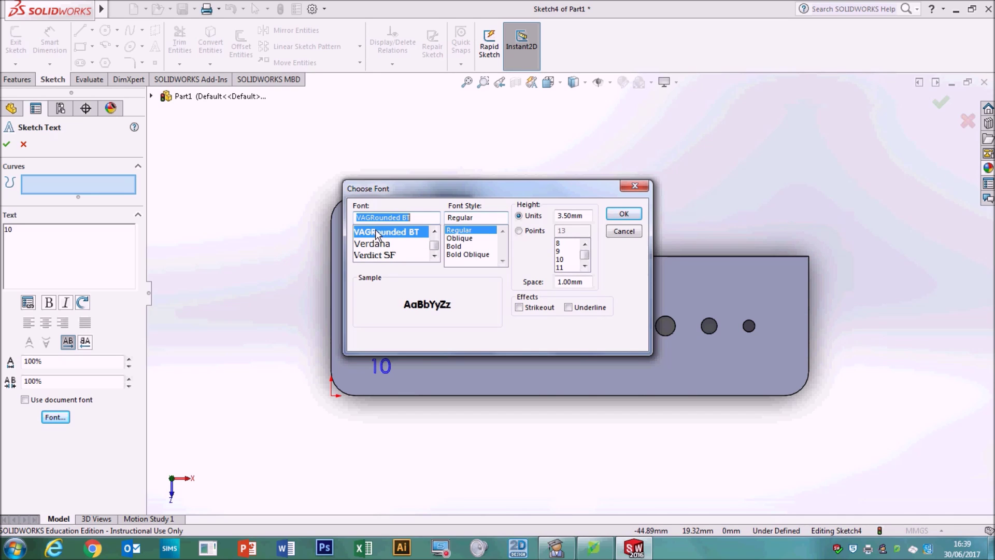
left_click(623, 214)
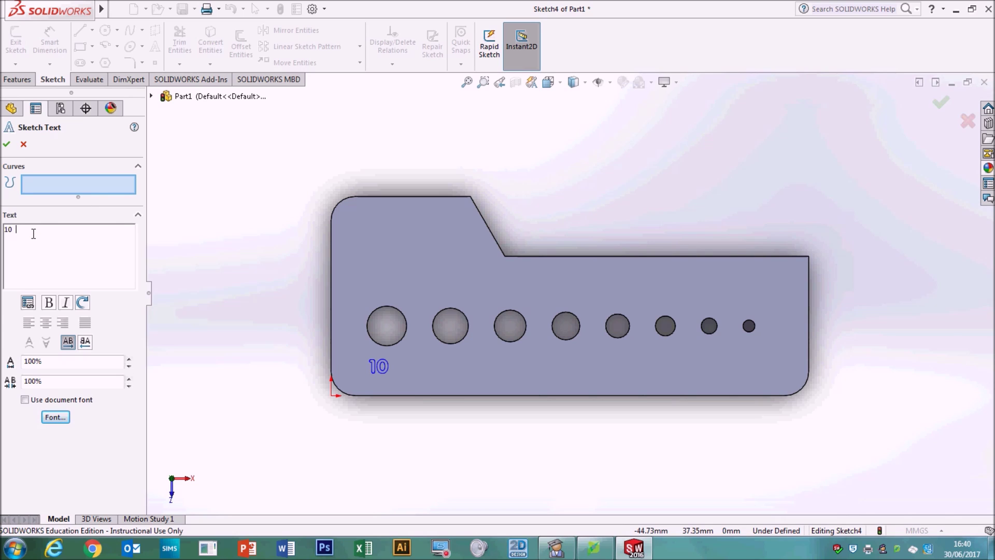
Extend the text to '10 9 8 7 6 5 4 3', spacing each number under its hole, and accept it.
type("9")
left_click(13, 229)
left_click(4, 229)
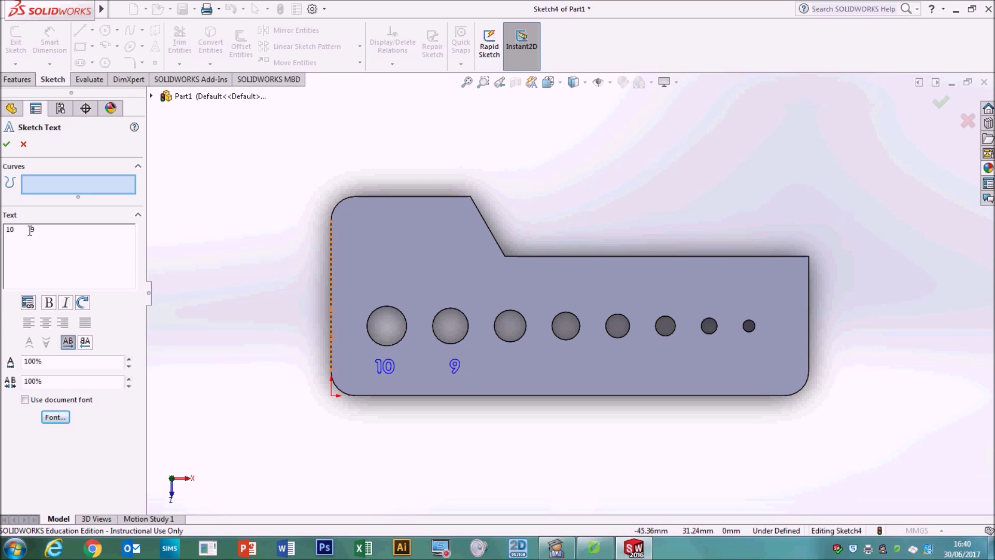
left_click(31, 230)
key("BackSpace")
type("8")
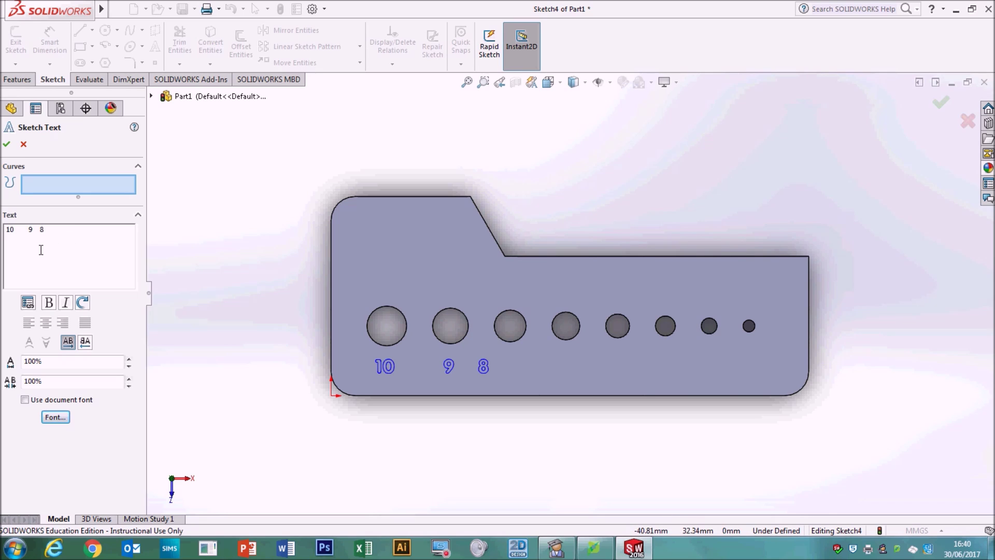
left_click(41, 230)
type("7    6")
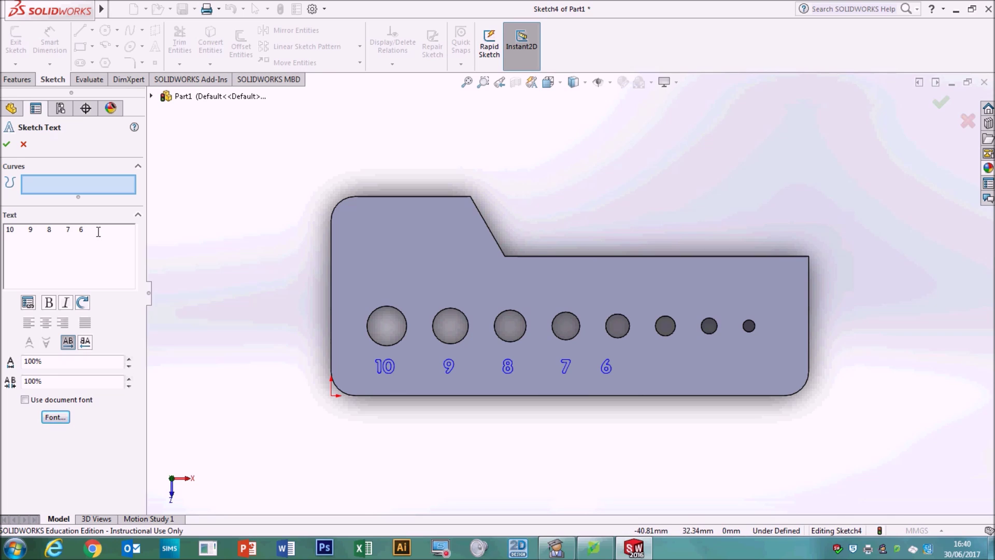
type("  5   4  3")
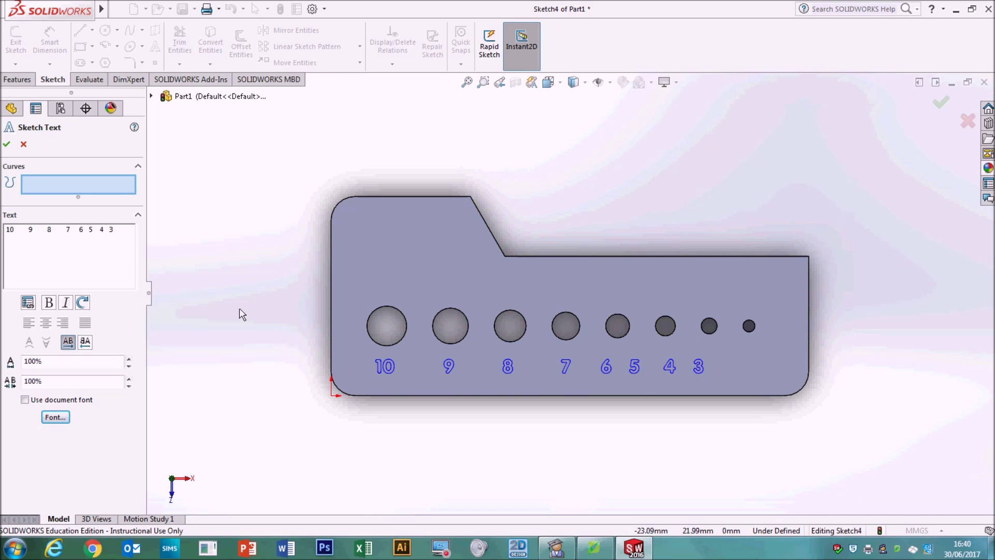
left_click(81, 230)
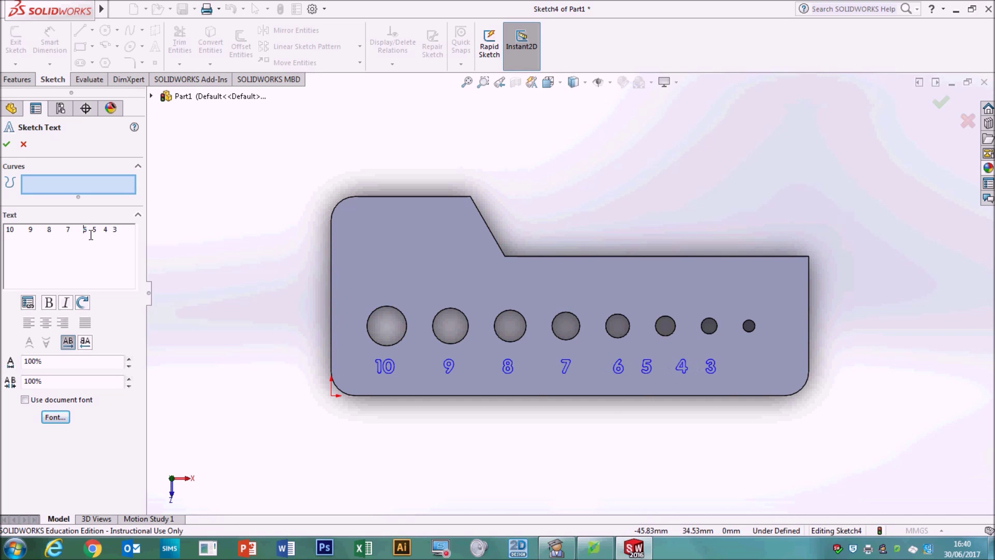
key("BackSpace")
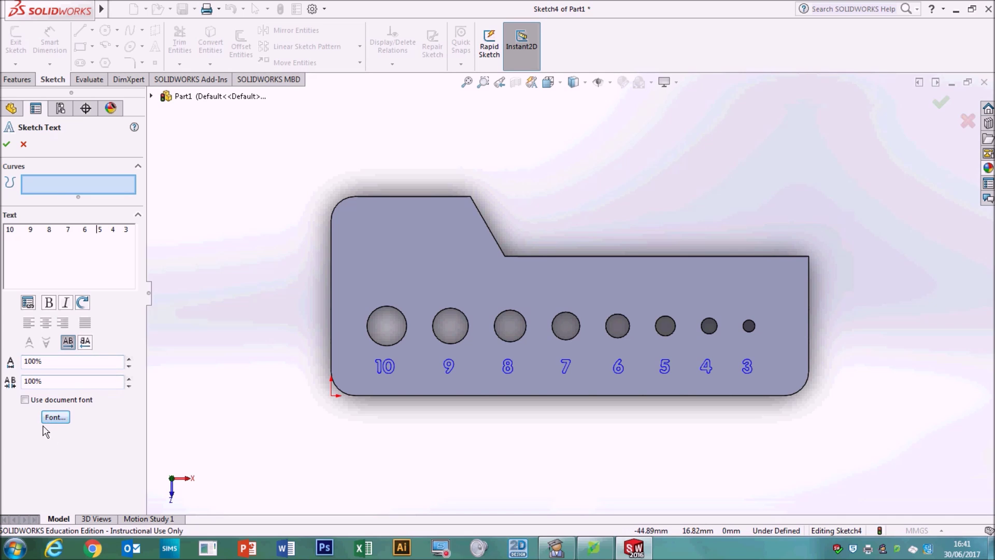
left_click(11, 148)
Cut the number sketch into the plate with a 0.2 mm Blind Extruded Cut.
middle_click_drag(262, 380, 236, 267)
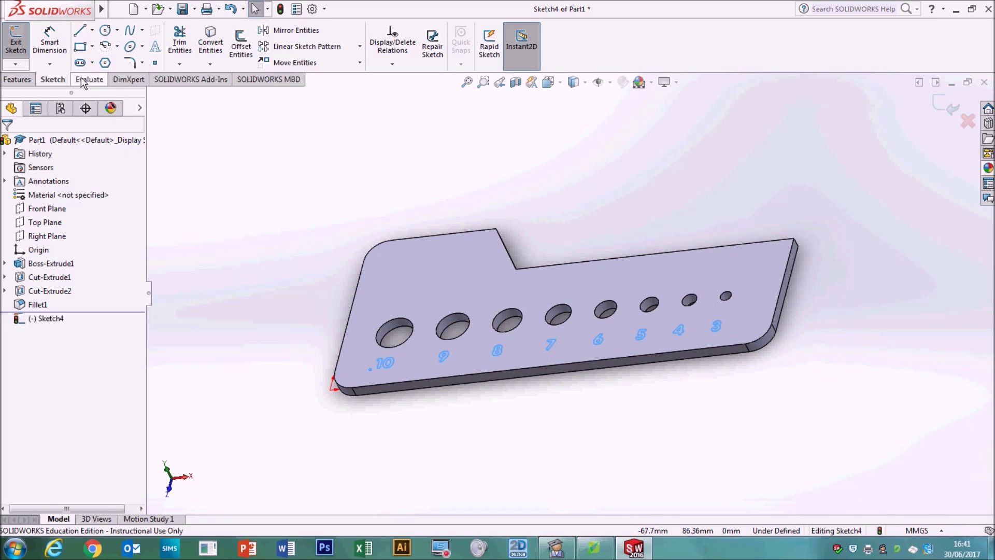
left_click(20, 82)
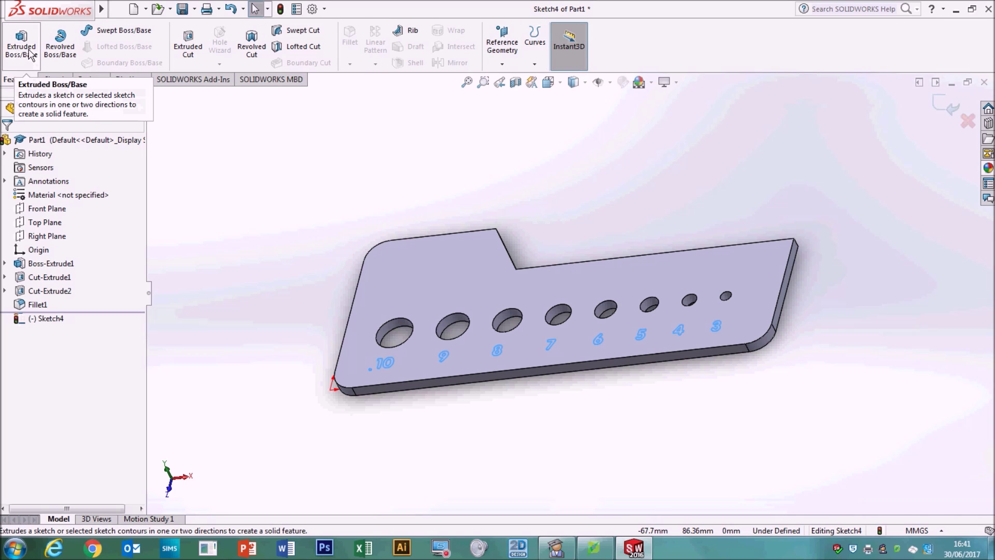
left_click(187, 47)
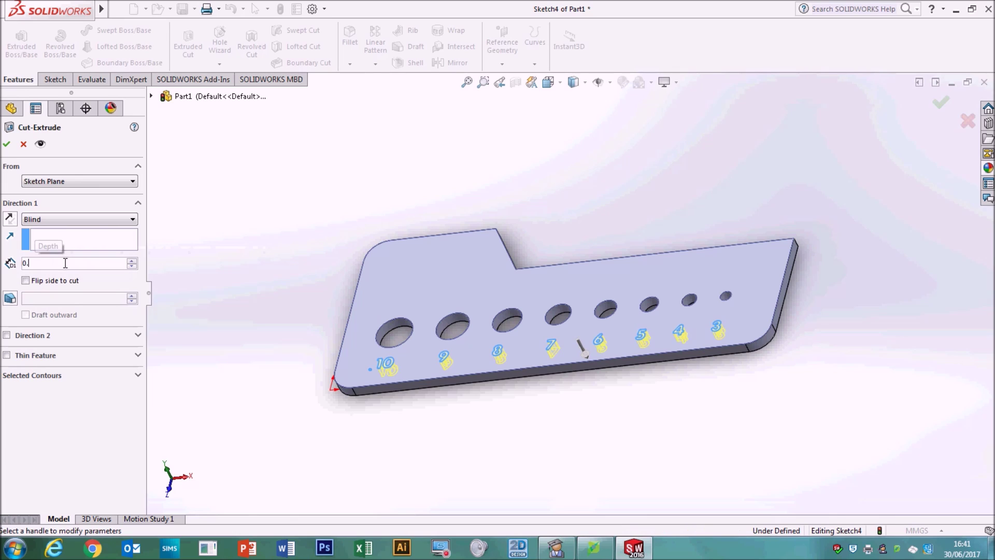
type("0.2")
key("Return")
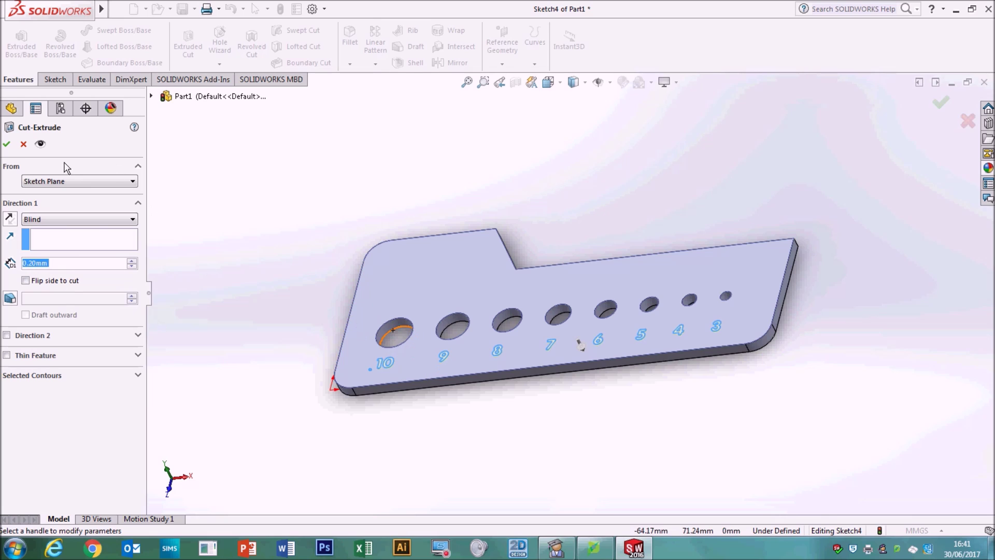
left_click(6, 148)
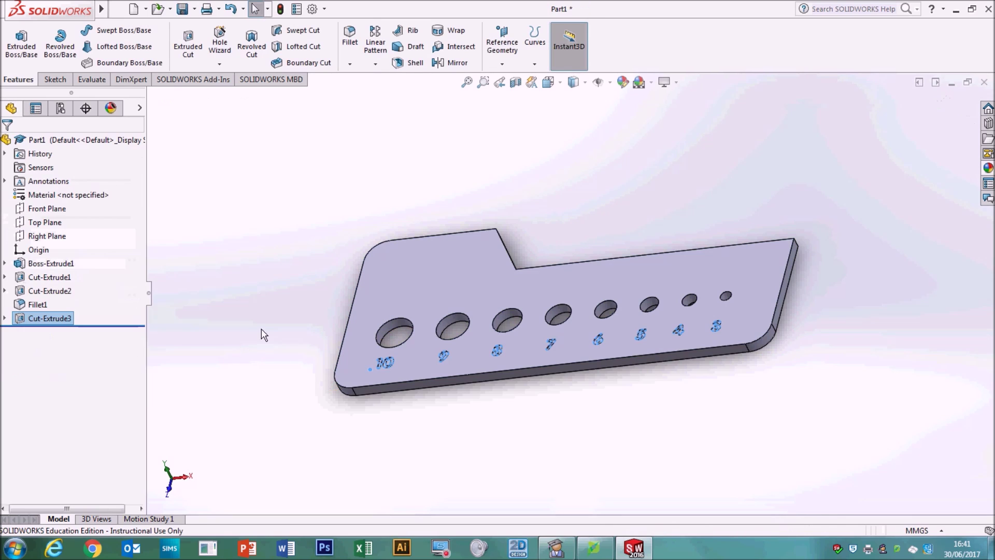
right_click_drag(262, 331, 264, 381)
middle_click_drag(275, 217, 212, 492)
left_click(389, 345)
middle_click_drag(373, 308, 328, 399)
scroll(360, 316, "up", 3)
scroll(534, 309, "down", 5)
scroll(726, 311, "up", 3)
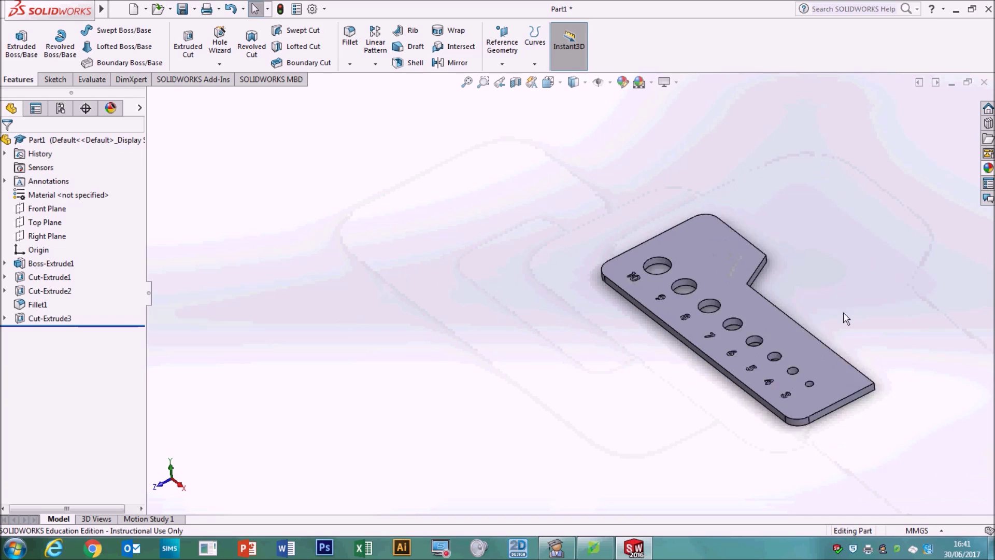
scroll(815, 347, "down", 2)
scroll(716, 318, "down", 3)
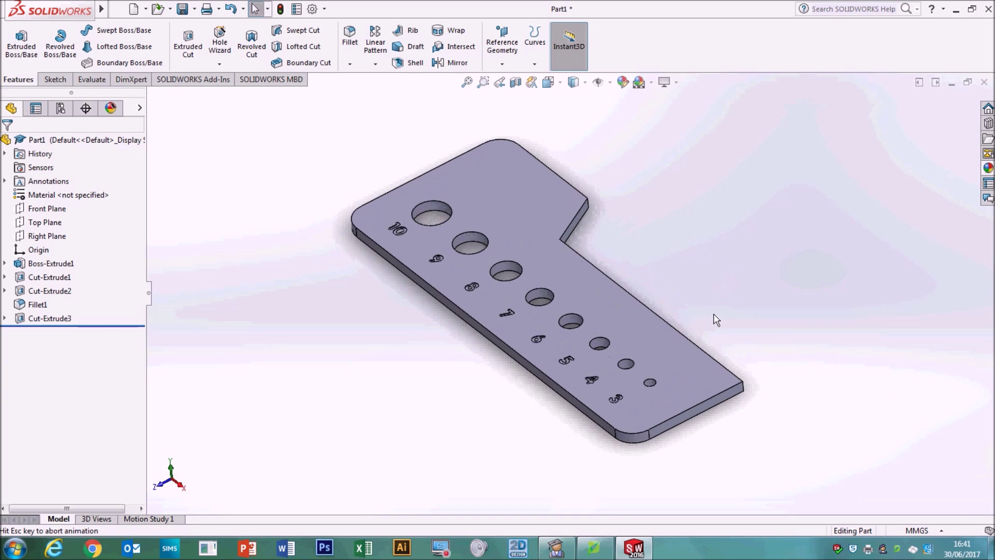
mouse_move(392, 367)
middle_mouse_down()
mouse_move(382, 371)
mouse_move(462, 356)
mouse_move(406, 402)
mouse_move(409, 384)
mouse_move(390, 388)
mouse_move(393, 377)
mouse_move(395, 386)
middle_mouse_up()
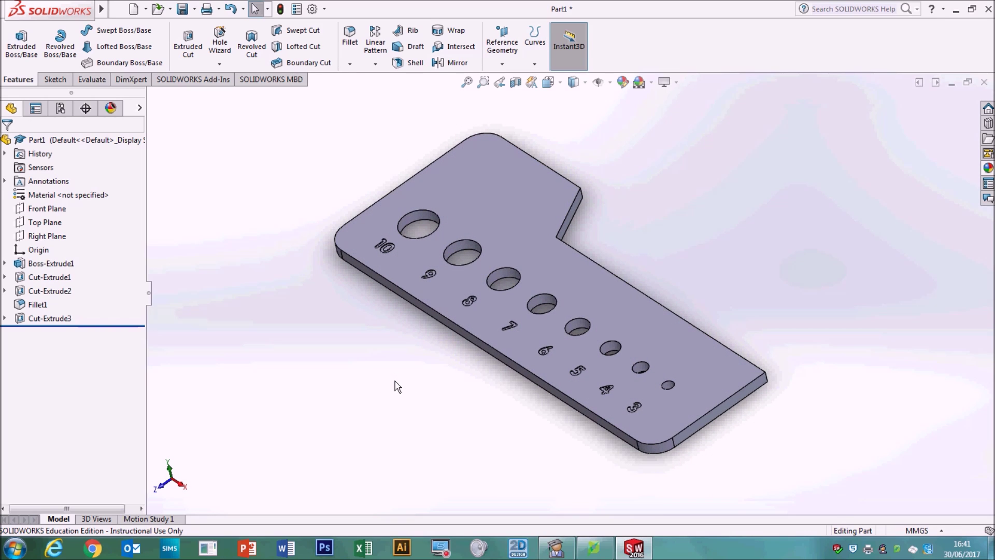